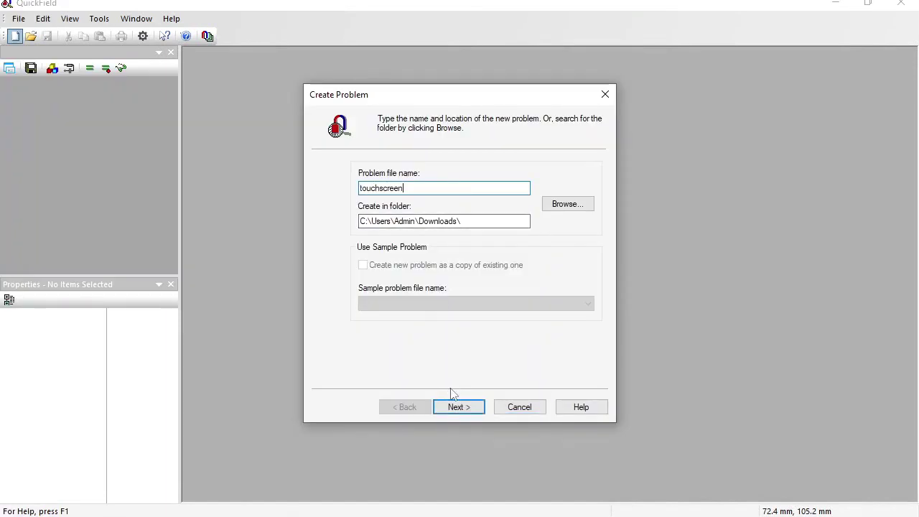
Step: Create the touchscreen problem as plane-parallel DC Conduction with millimeters as length units and a depth Lz of 0.1 mm
click(463, 408)
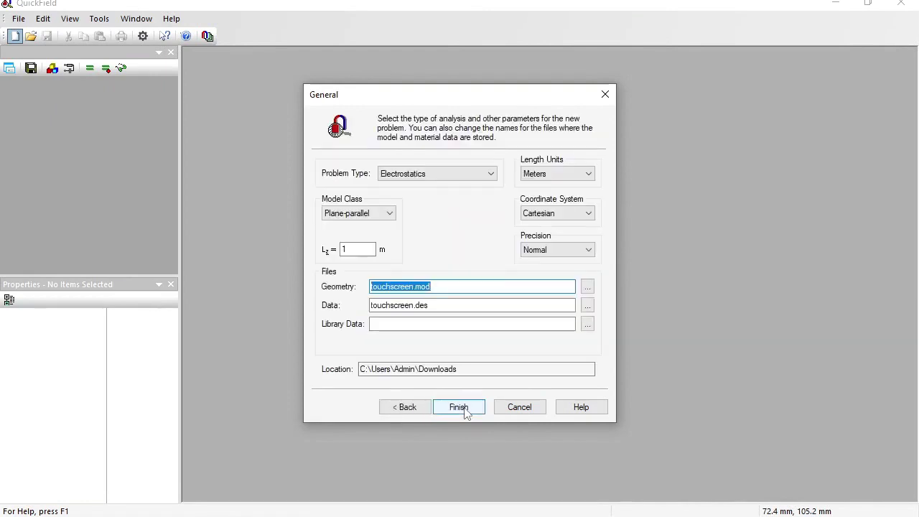
click(455, 172)
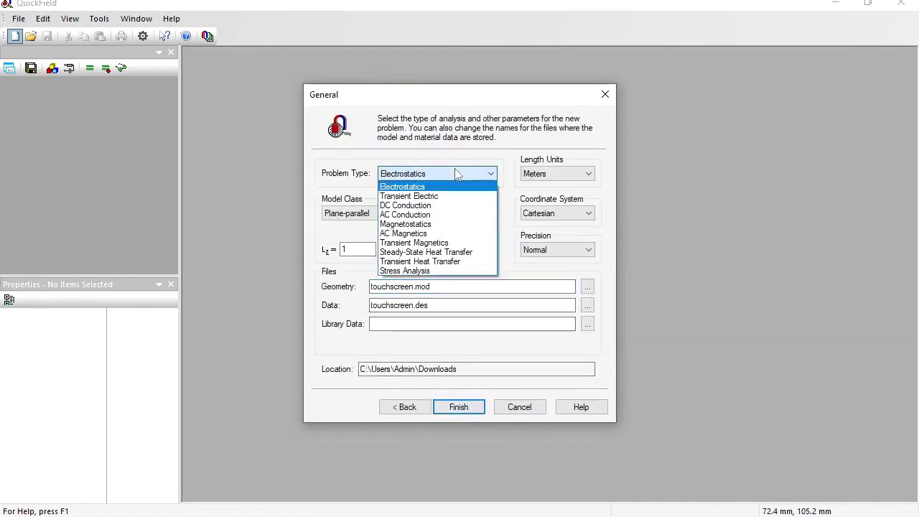
click(424, 206)
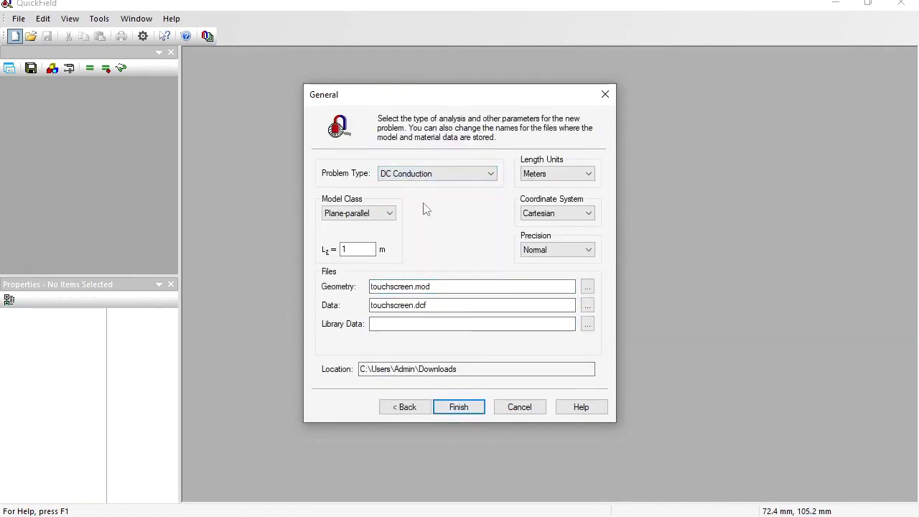
click(349, 215)
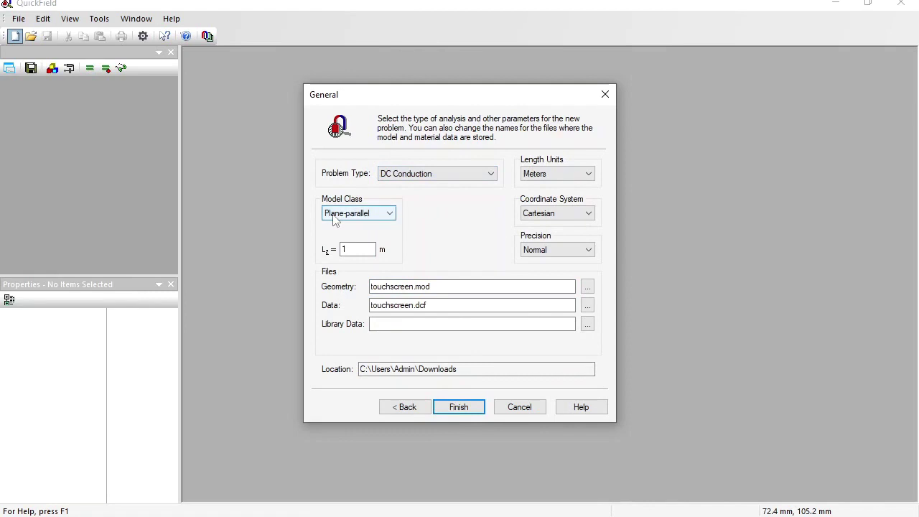
click(564, 175)
click(554, 198)
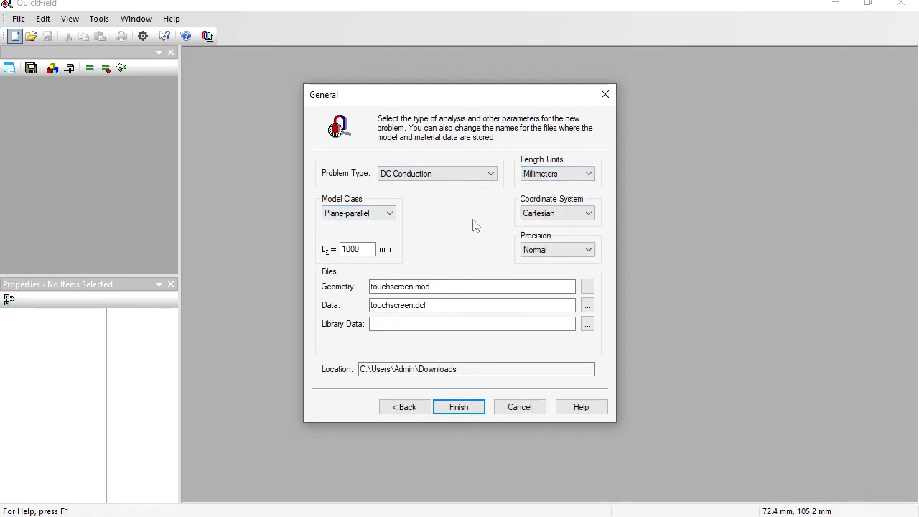
click(354, 250)
double_click(354, 249)
text(0.1)
click(460, 407)
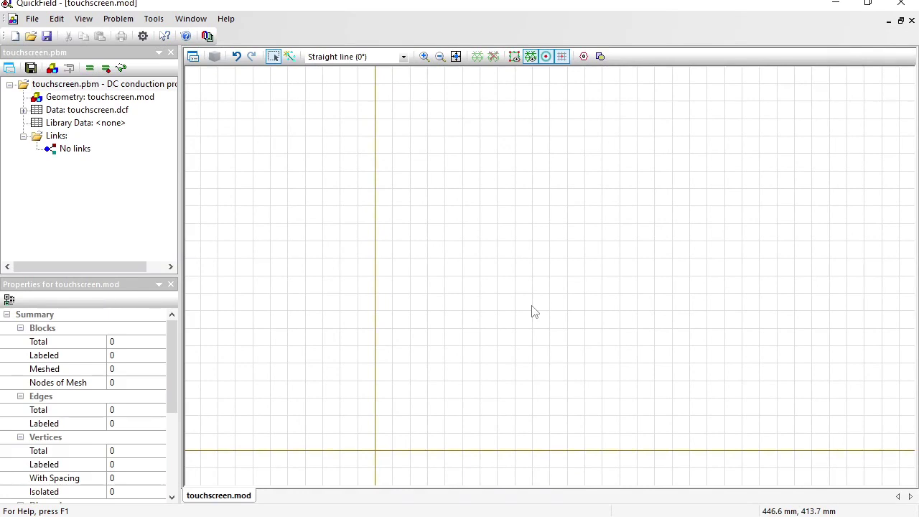
Step: Insert a rectangle 200 mm wide and 100 mm high centred on the origin
click(600, 57)
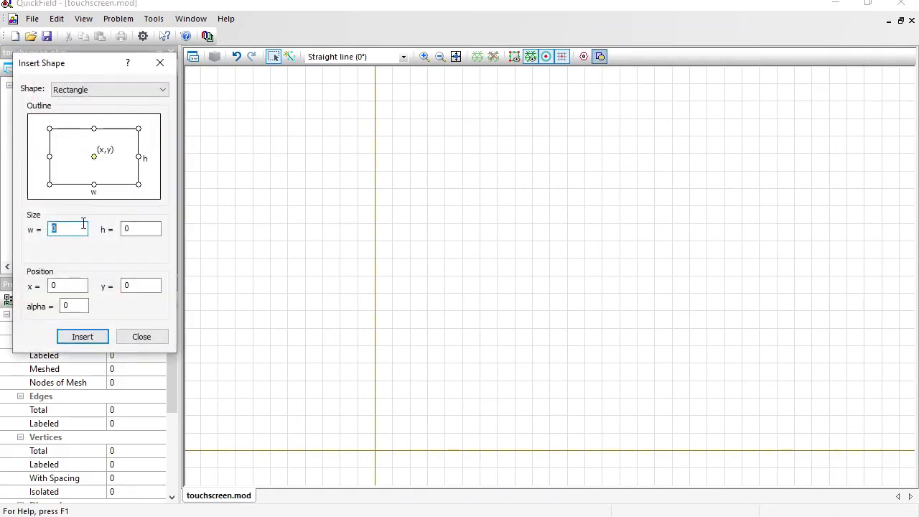
click(128, 227)
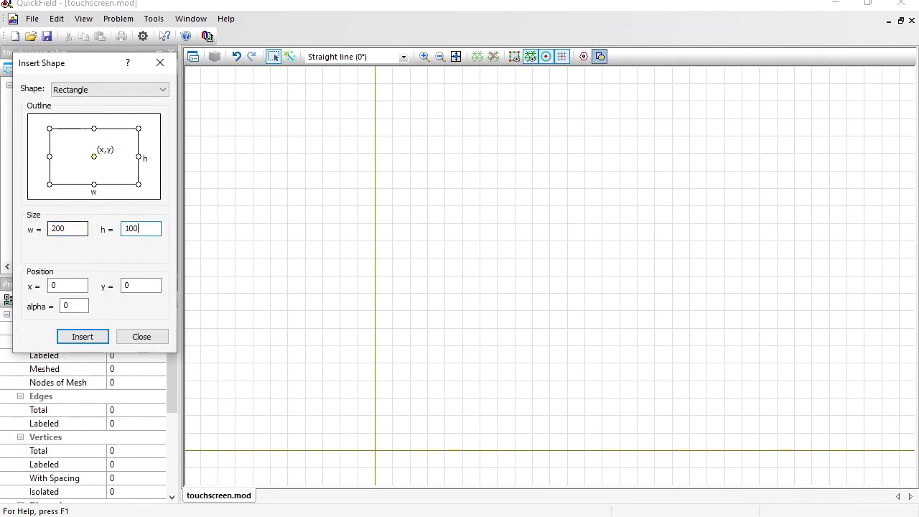
click(84, 337)
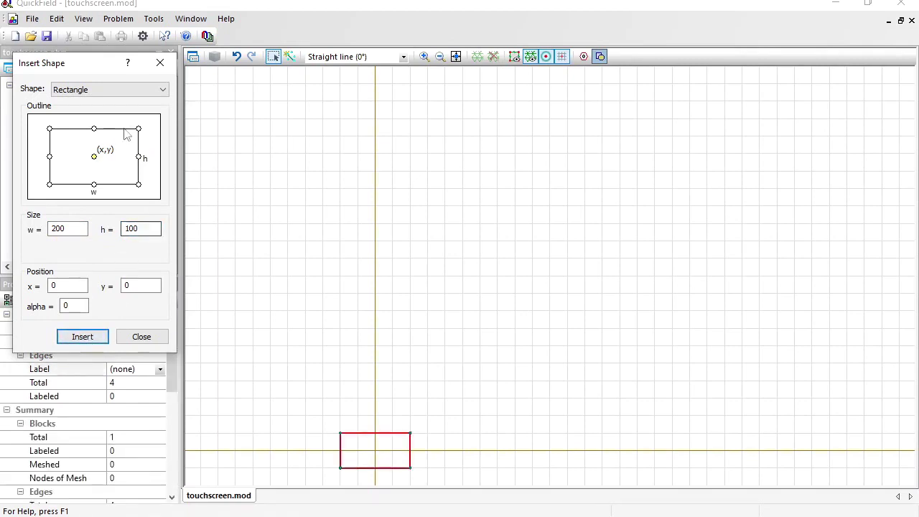
Step: Insert a circle of 10 mm diameter centred on the origin and leave shape insertion
click(144, 92)
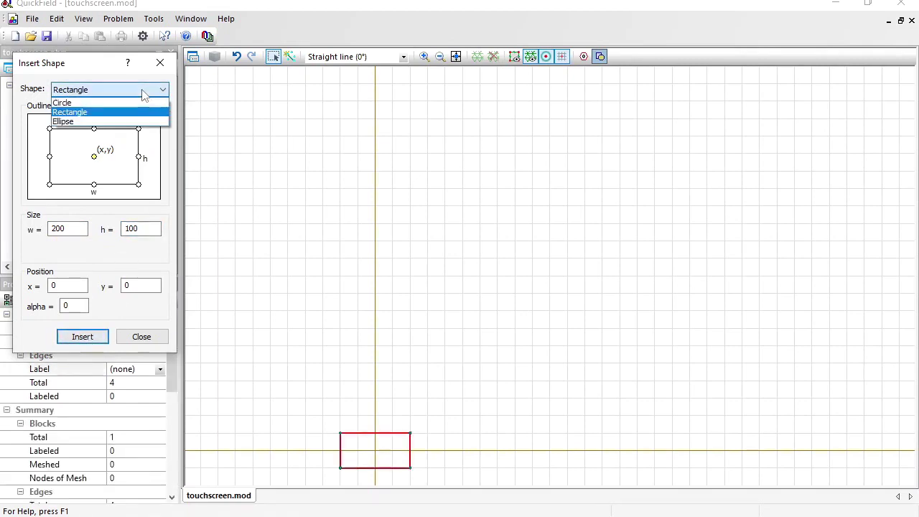
click(106, 102)
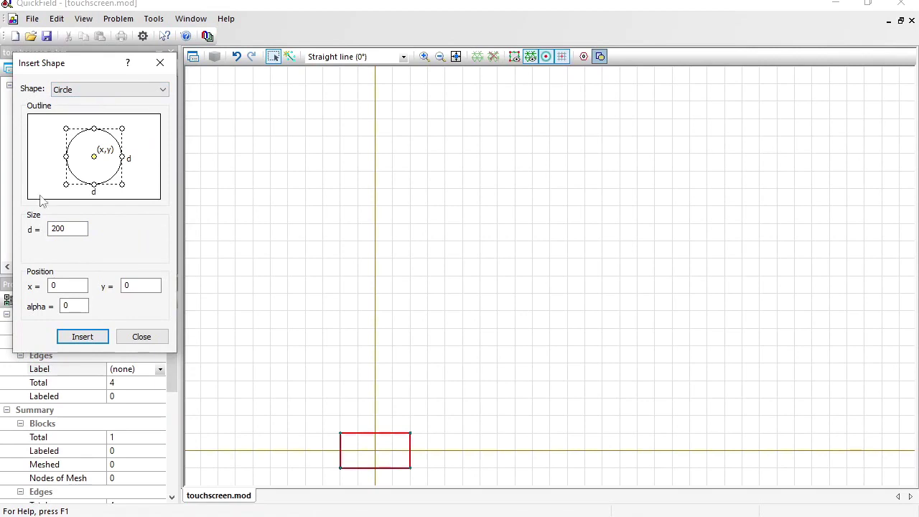
drag(74, 229, 26, 230)
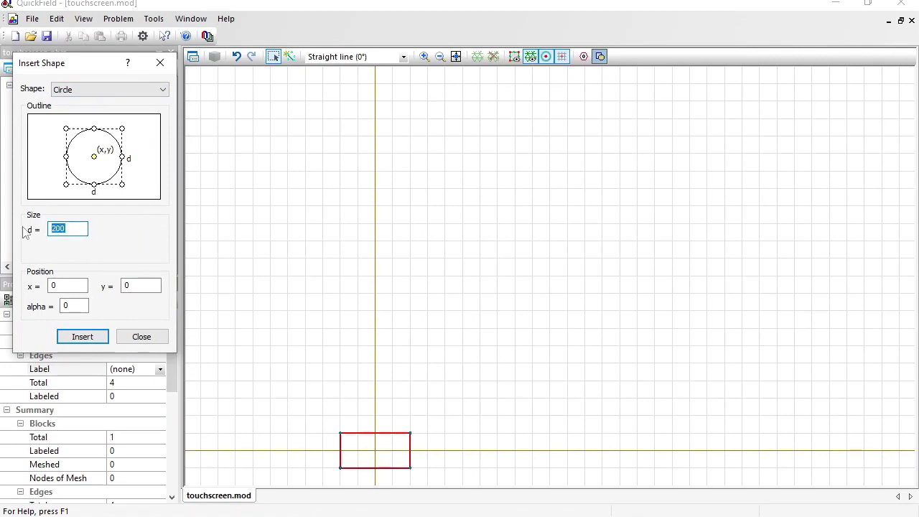
text(10)
click(82, 337)
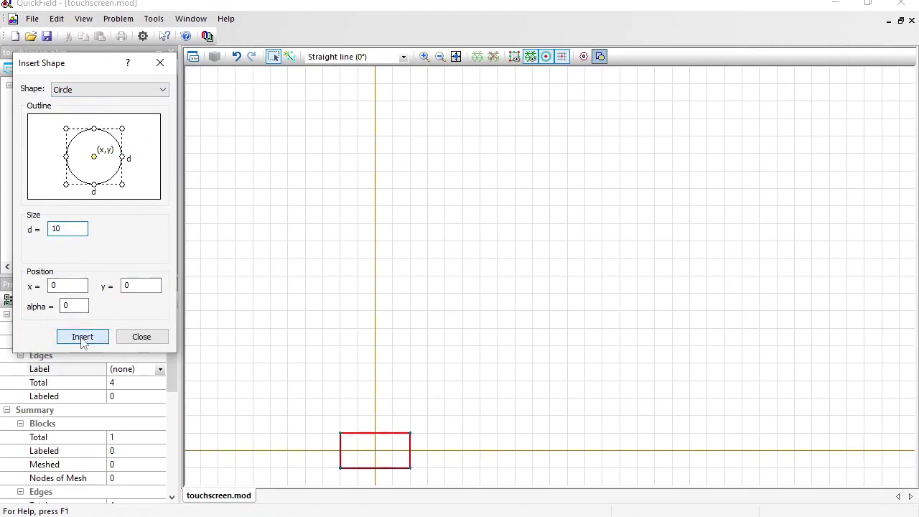
click(142, 337)
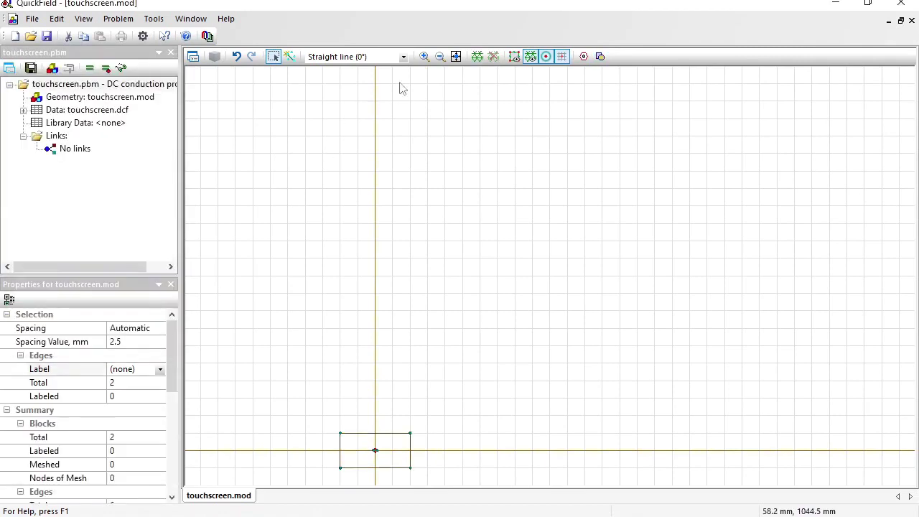
Step: Draw a straight diagonal edge across each of the rectangle's four corners, 5 mm in from the corner along both sides
click(456, 57)
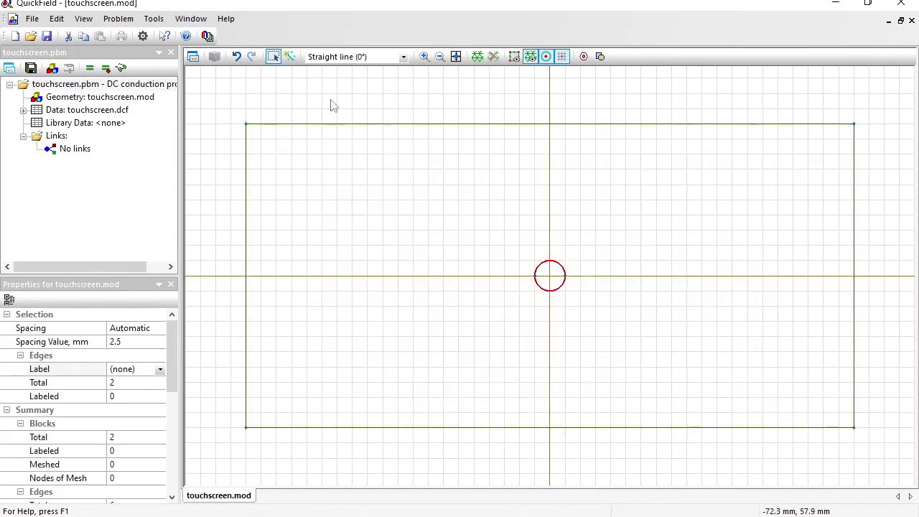
click(290, 57)
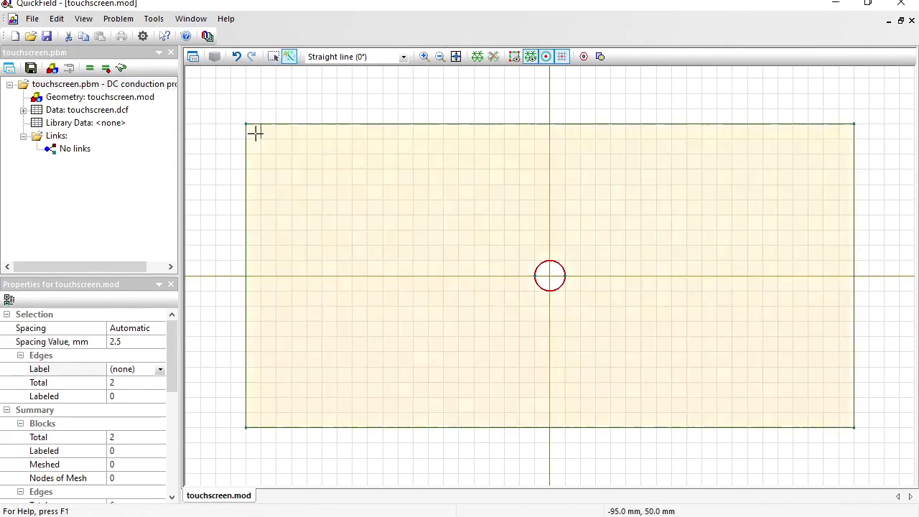
drag(255, 129, 246, 139)
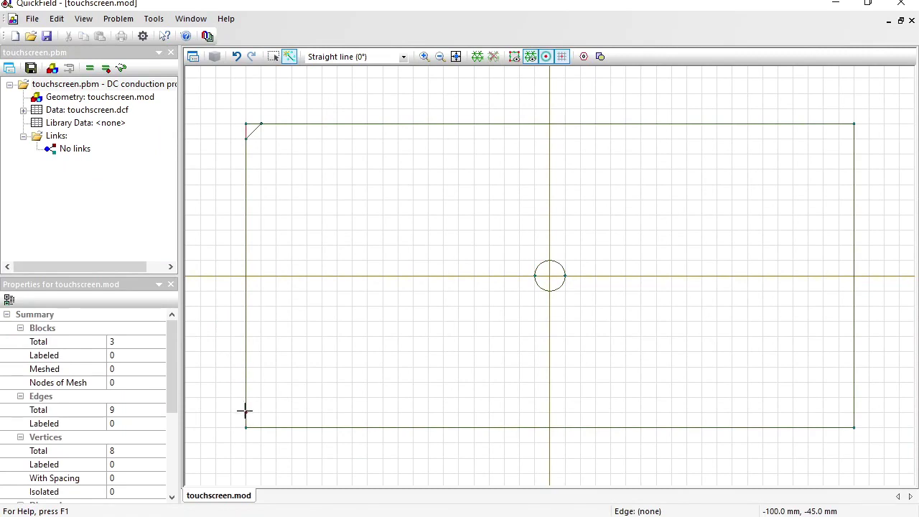
drag(245, 411, 262, 427)
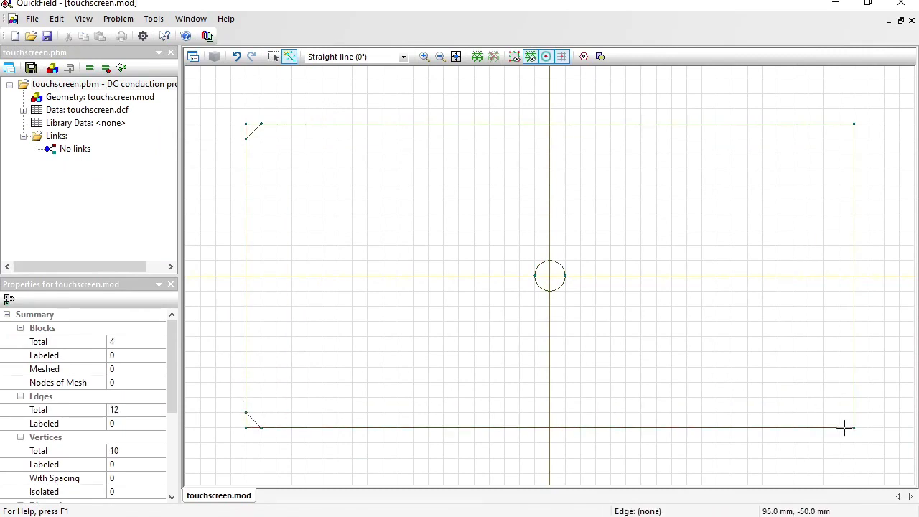
drag(844, 428, 853, 411)
drag(837, 123, 854, 139)
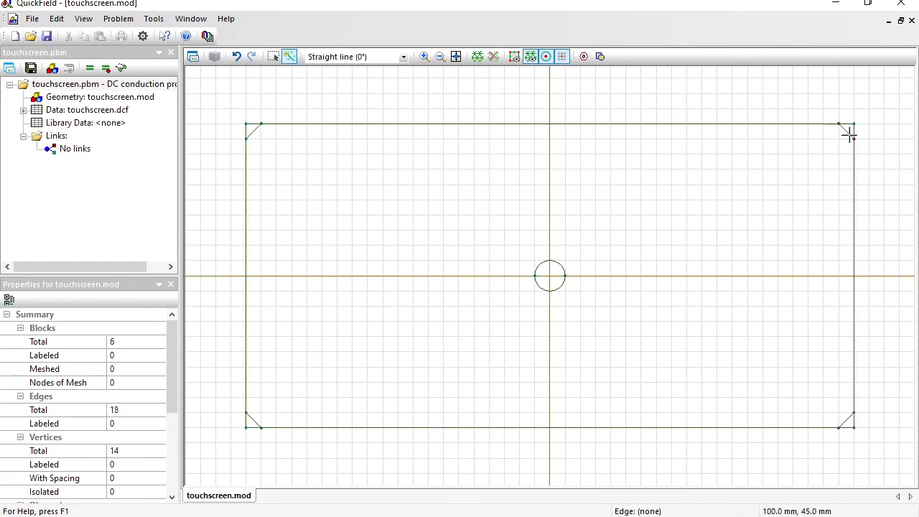
Step: Delete the rectangle's original upper-left and lower-left corner vertices outside the diagonal edges
click(273, 57)
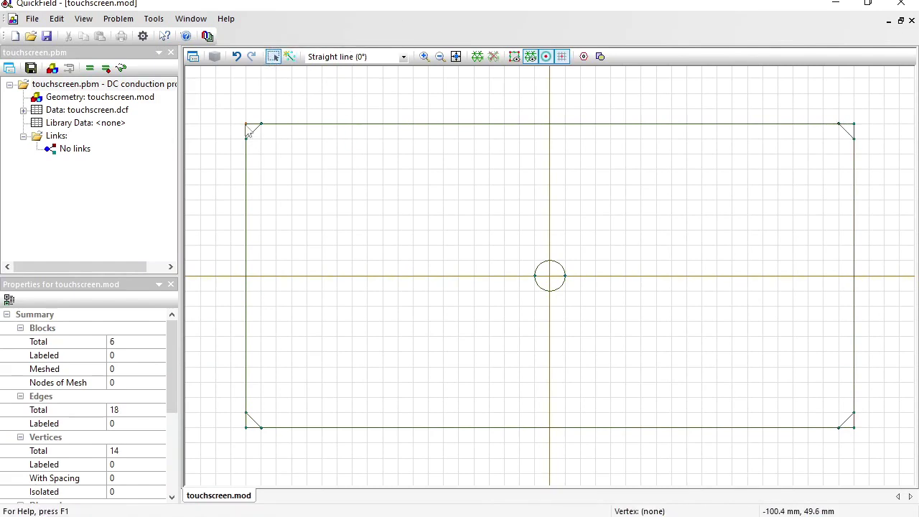
click(246, 125)
key(Delete)
key(Return)
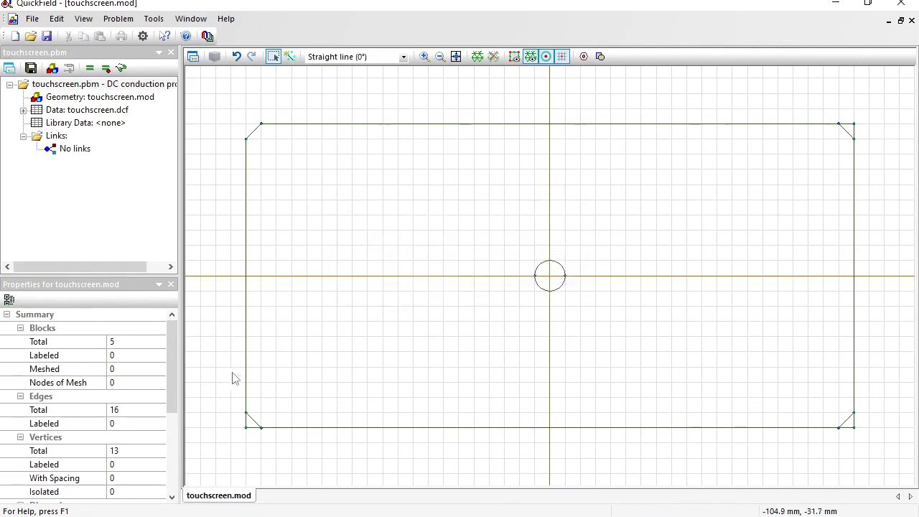
click(246, 428)
key(Delete)
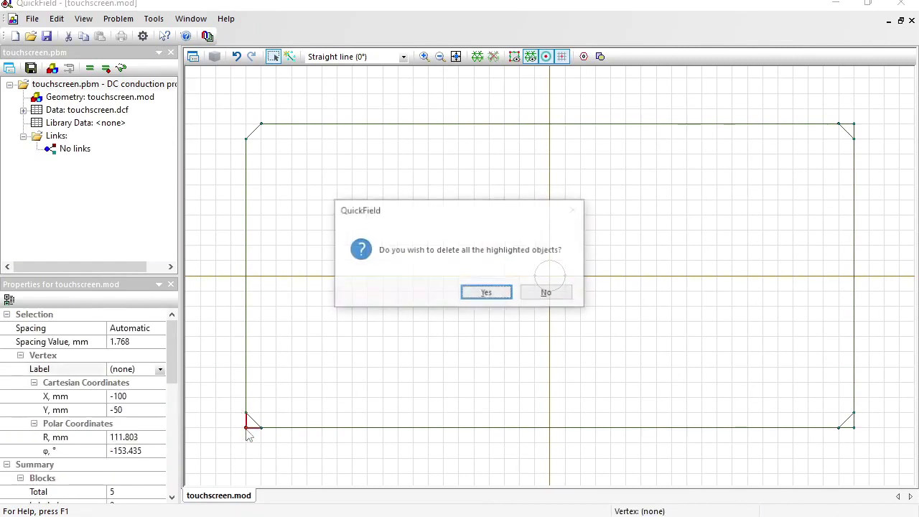
key(Return)
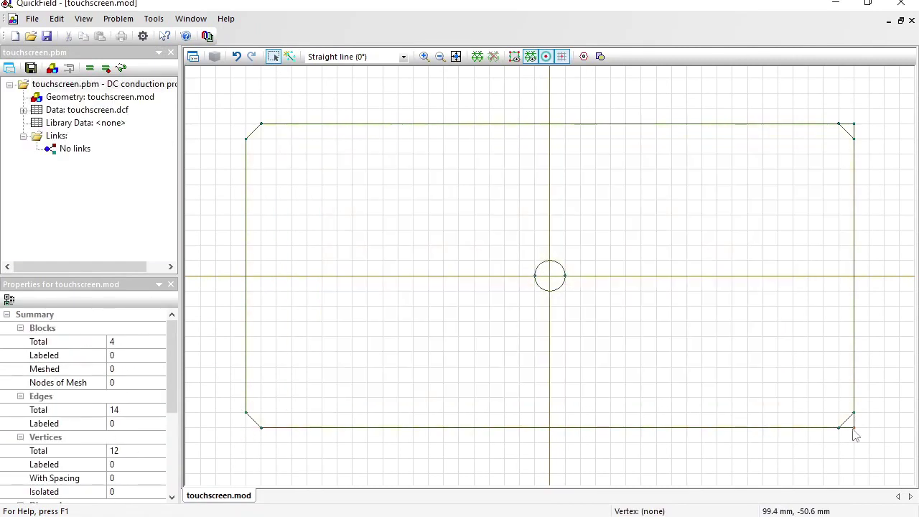
Step: Delete the rectangle's original lower-right and upper-right corner vertices outside the diagonal edges
click(854, 428)
key(Delete)
key(Return)
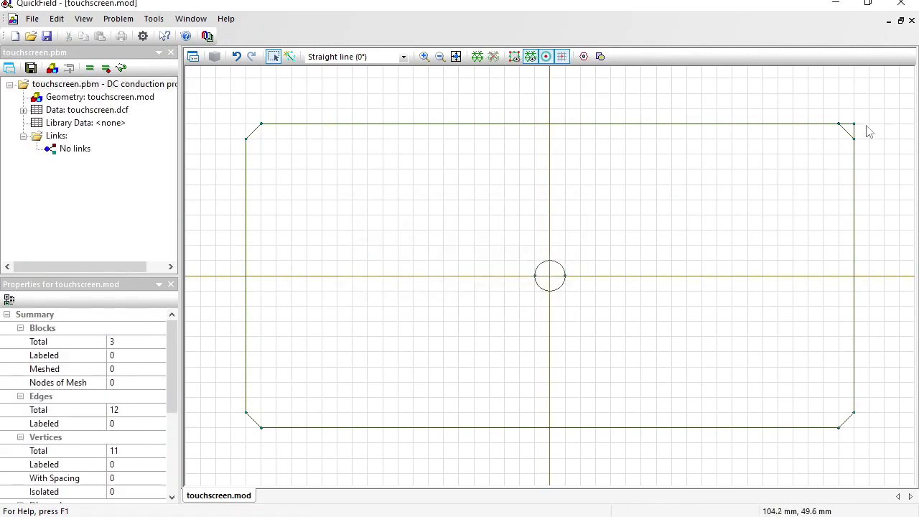
click(854, 125)
key(Delete)
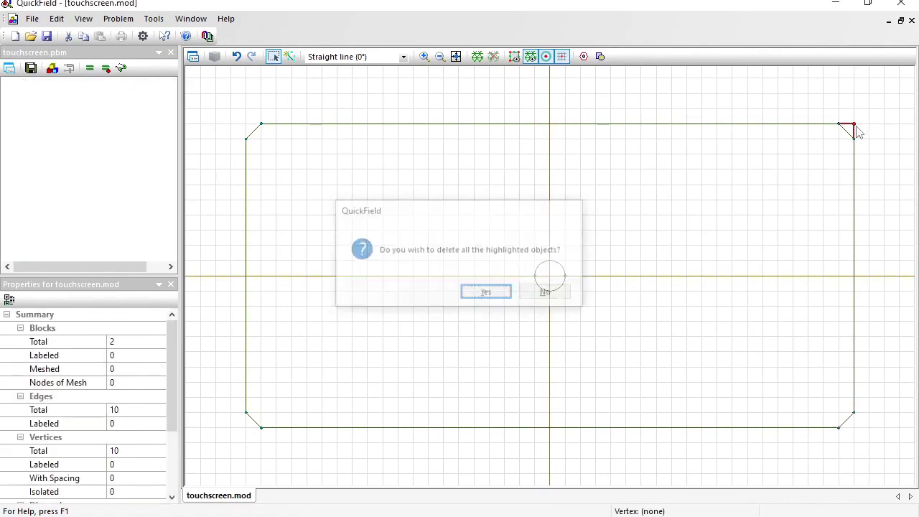
key(Return)
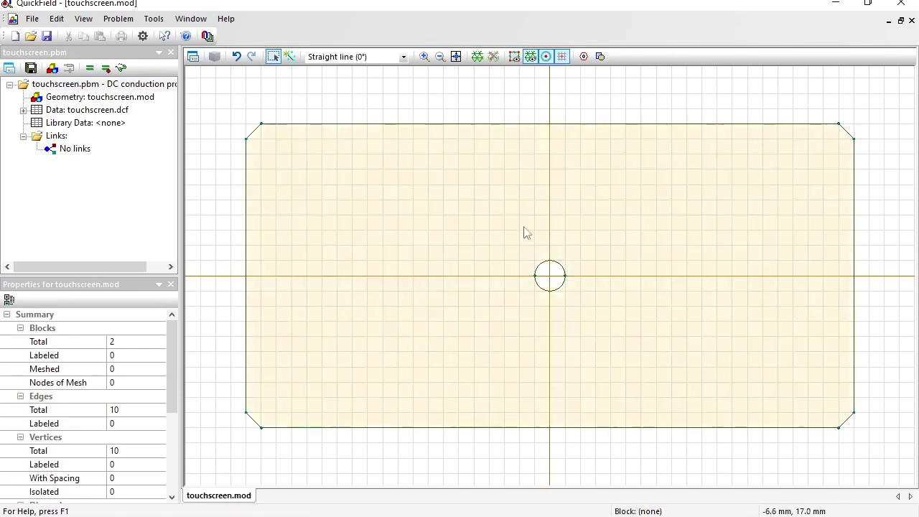
Step: Assign the label "screen" to the large block surrounding the circle
click(406, 237)
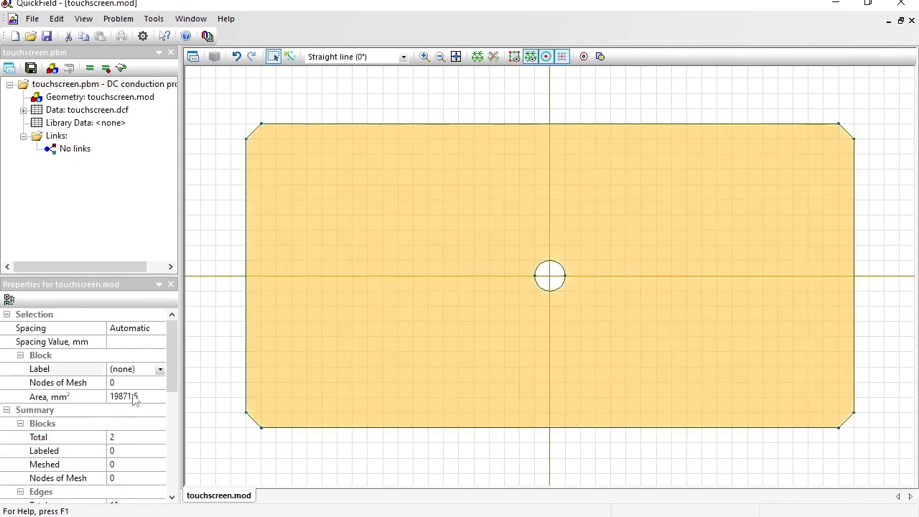
click(140, 369)
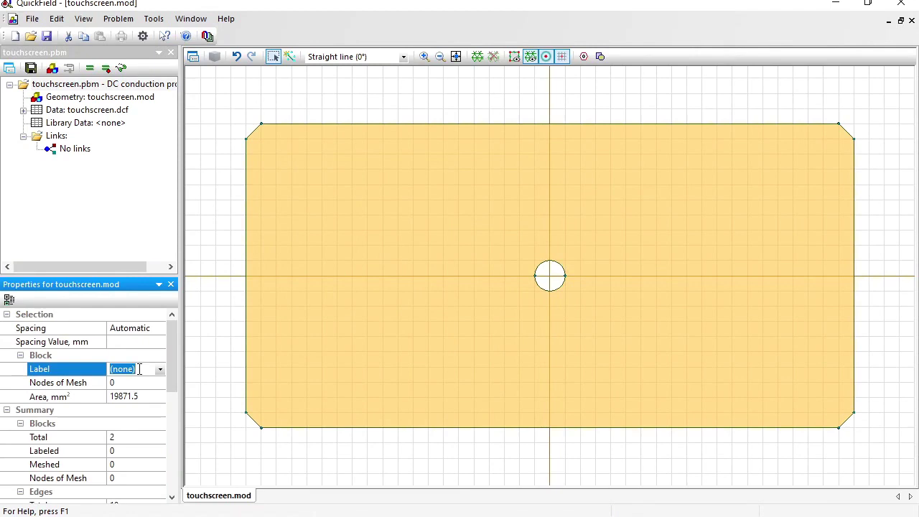
text(screen)
key(Return)
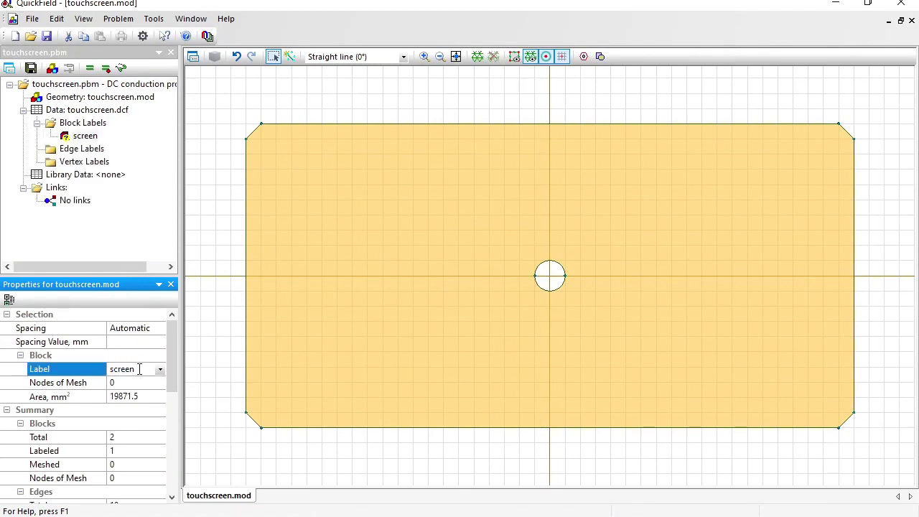
Step: Label the upper-left diagonal corner edge A and the upper-right diagonal corner edge B
click(254, 130)
click(147, 370)
text(A)
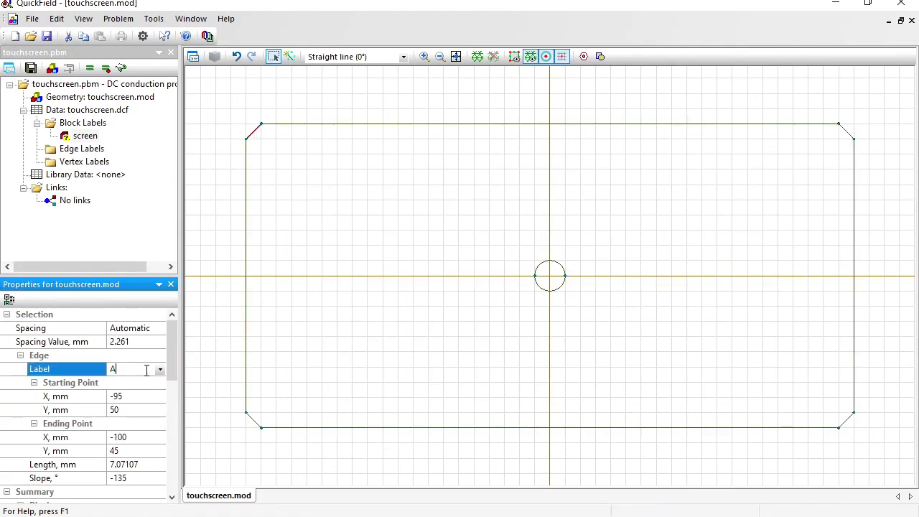
key(Return)
click(846, 132)
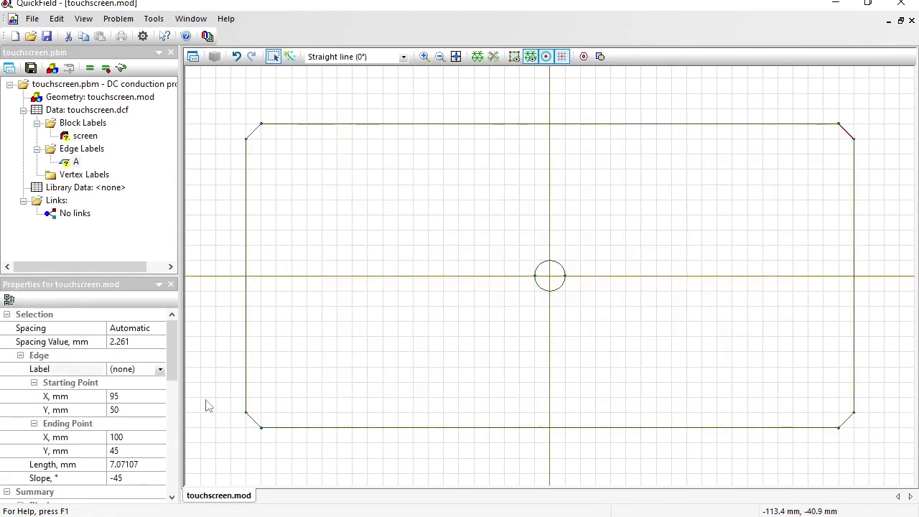
click(139, 370)
text(B)
key(Return)
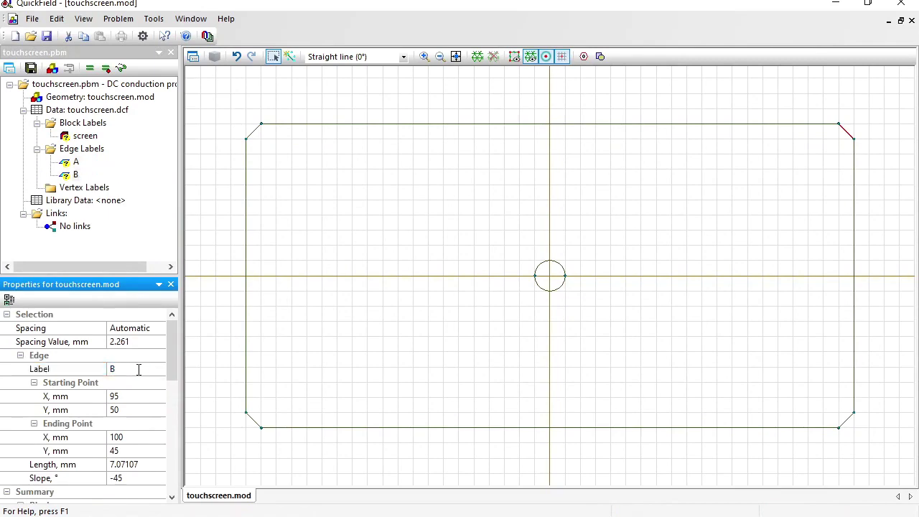
Step: Label the lower-right diagonal corner edge C and the lower-left diagonal corner edge D
click(846, 420)
click(142, 369)
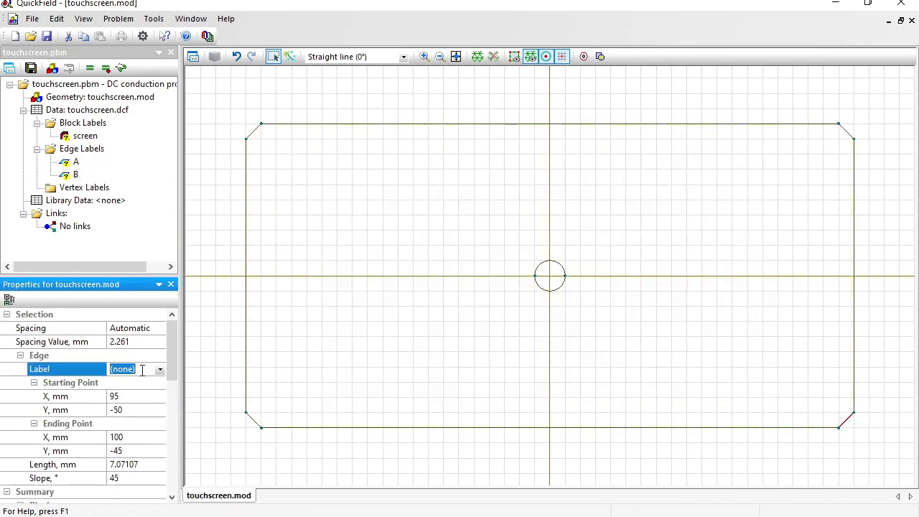
text(C)
key(Return)
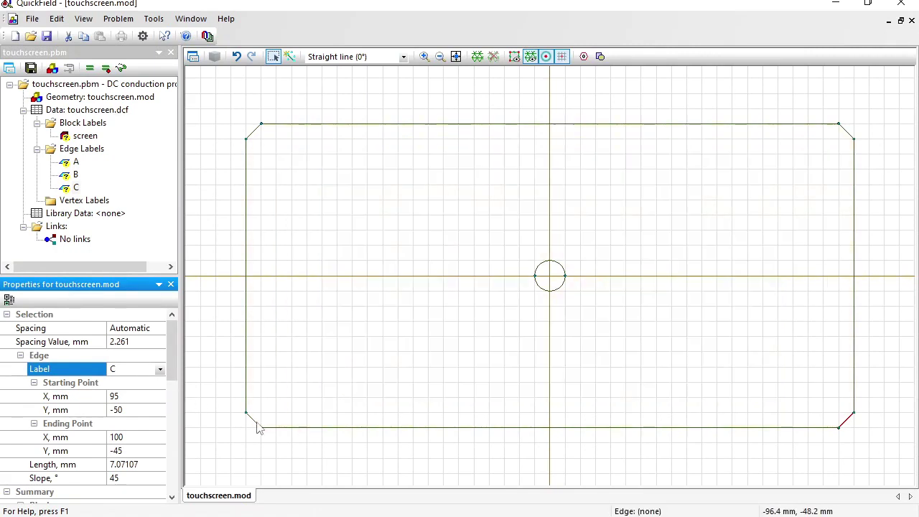
click(255, 422)
click(134, 369)
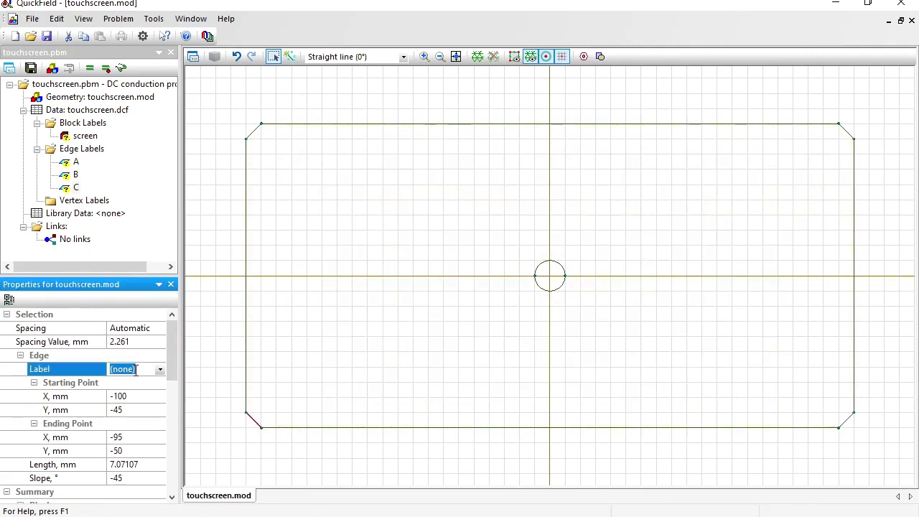
text(D)
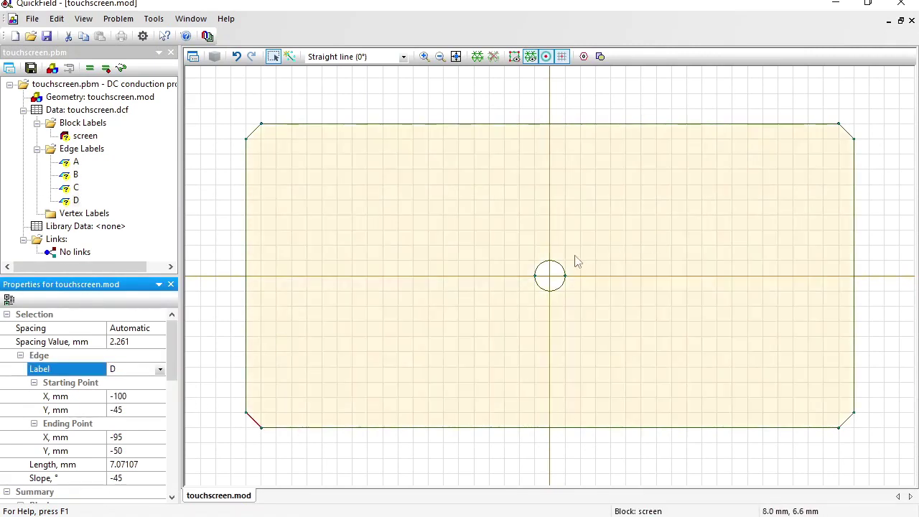
Step: Assign the edge label "zero" to both arcs of the central circle
click(544, 294)
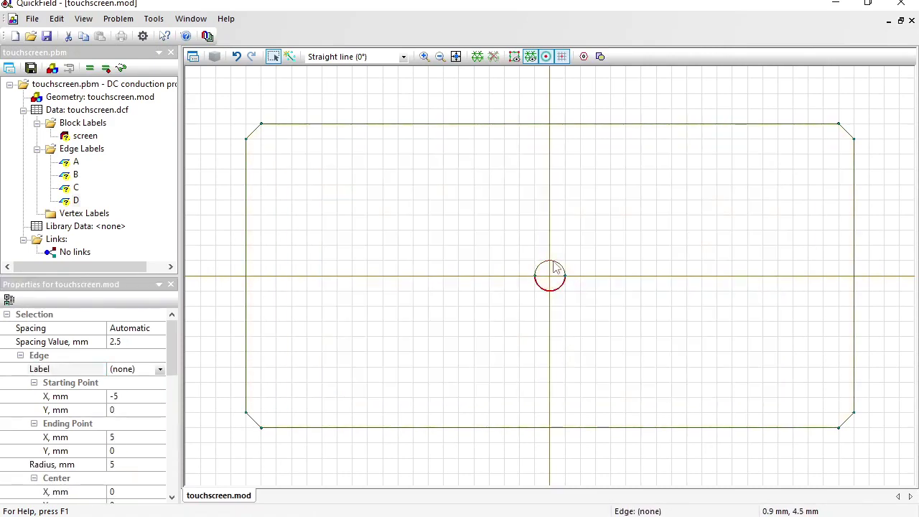
ctrl+click(542, 267)
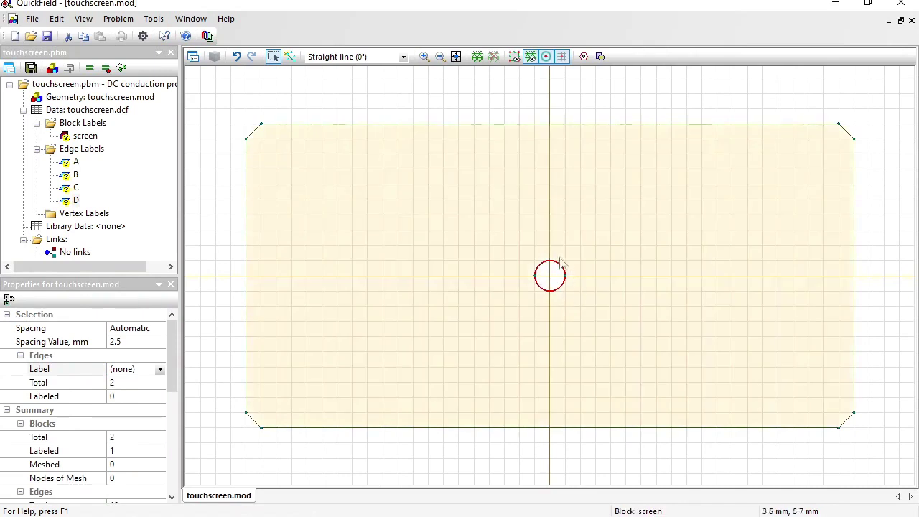
click(149, 370)
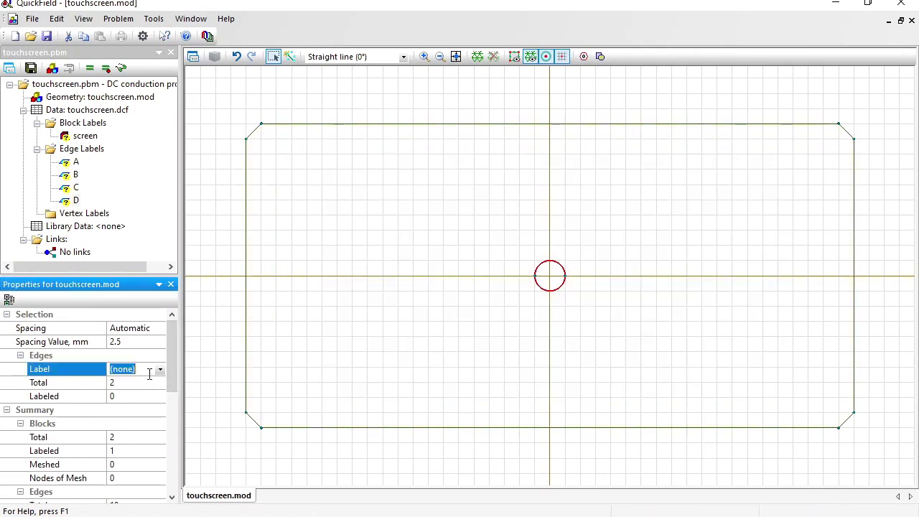
text(zero)
key(Return)
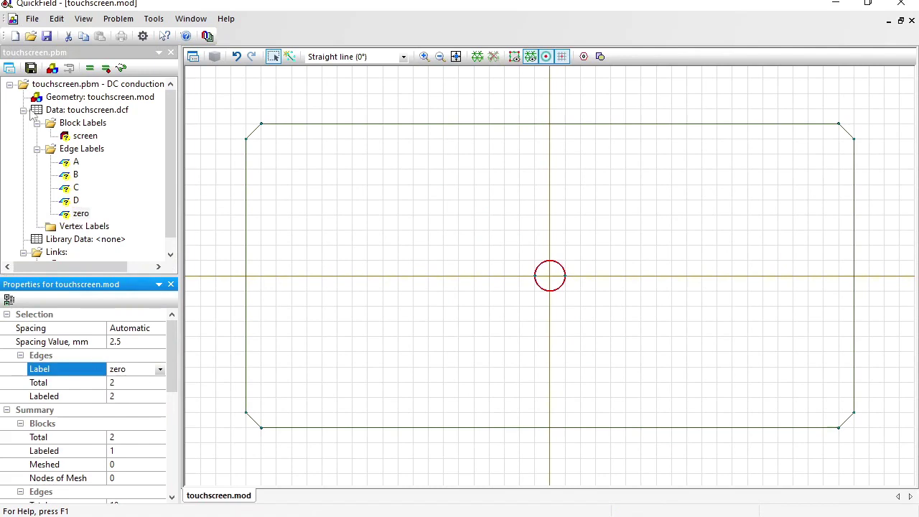
Step: Set the electrical conductivity of the "screen" block label to 100 S/m
double_click(79, 136)
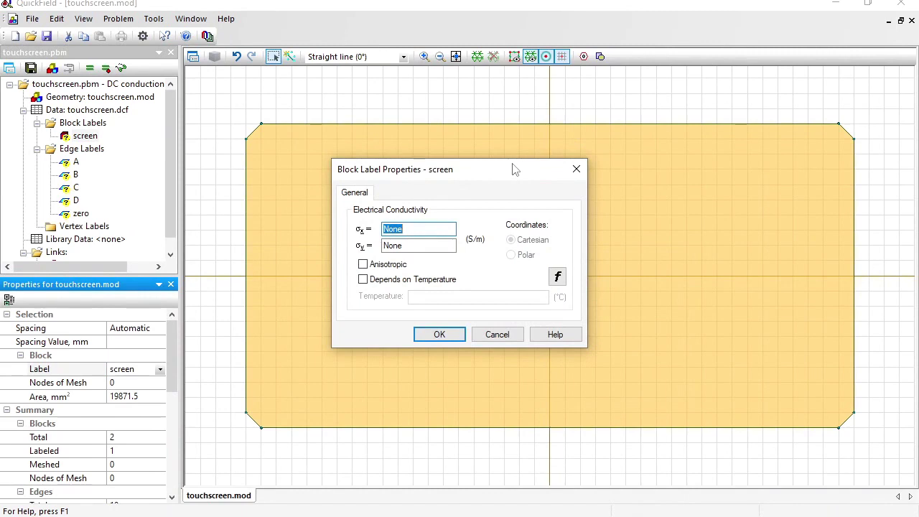
text(100)
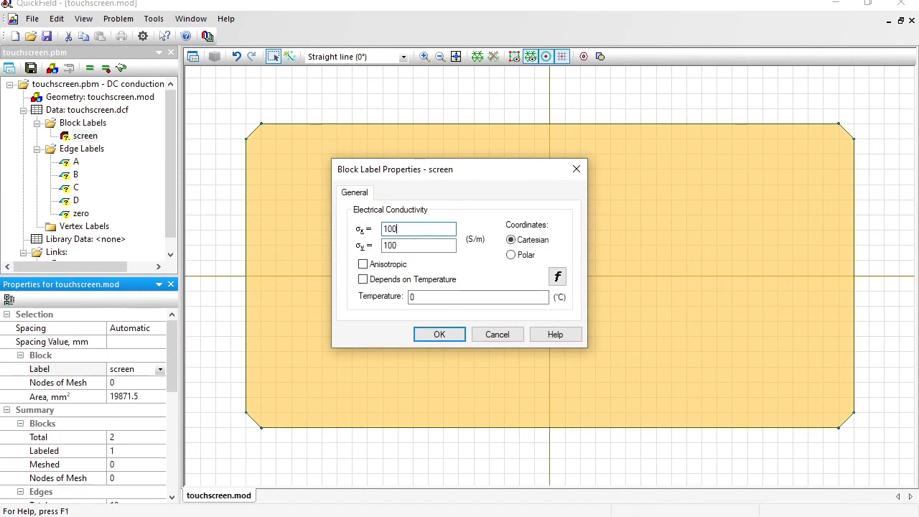
click(438, 334)
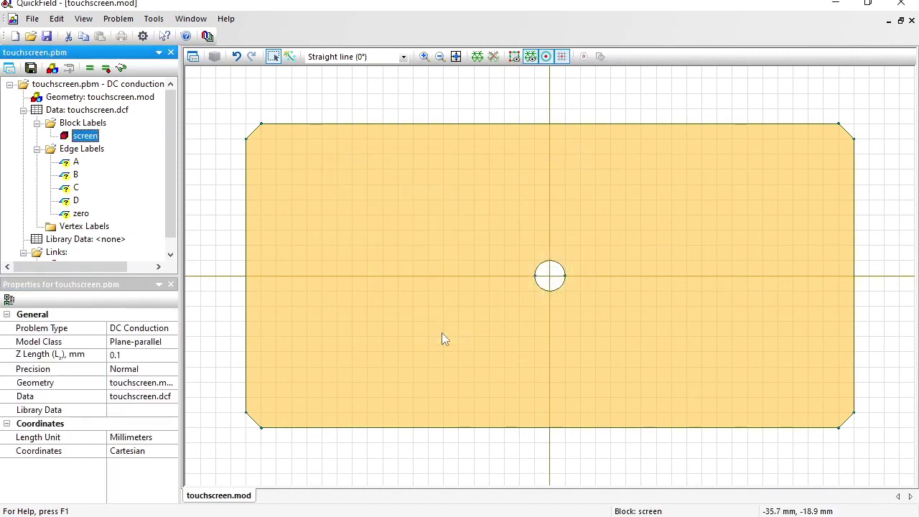
Step: Define a voltage boundary condition of 1 V for edge labels A and B
click(76, 162)
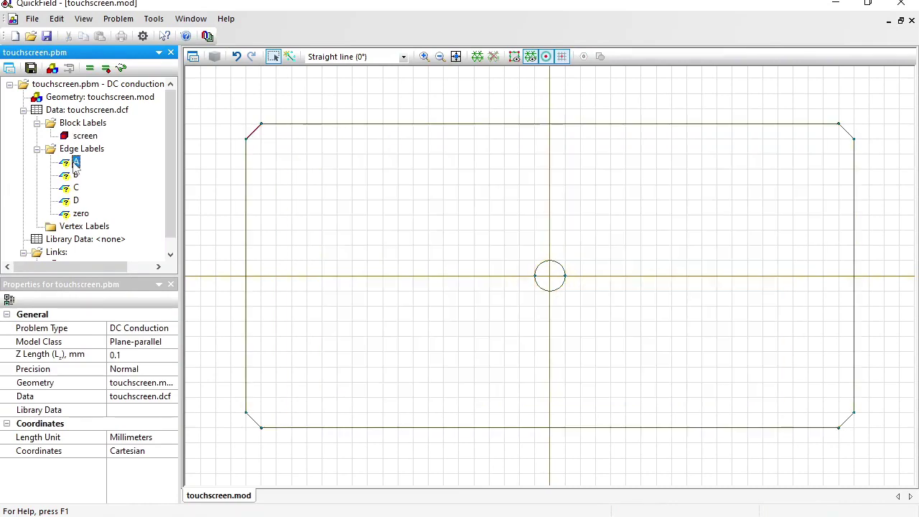
double_click(76, 162)
click(341, 189)
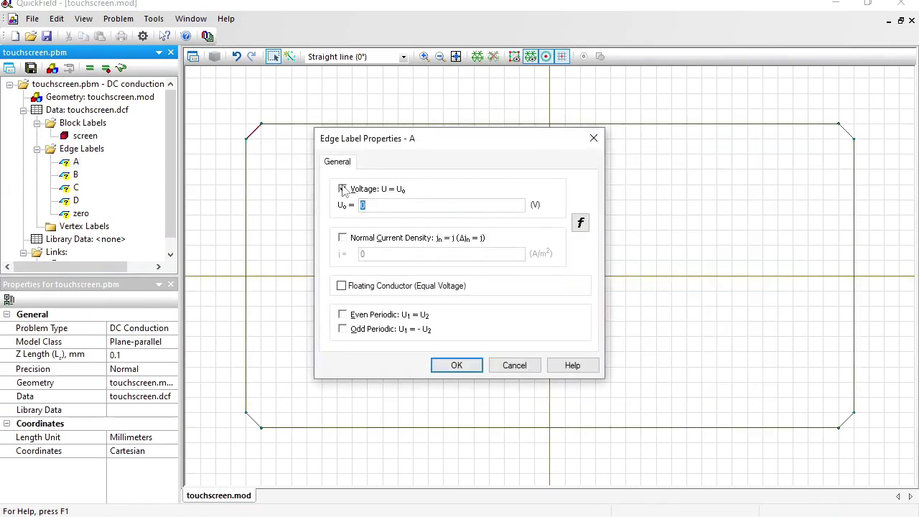
text(1)
key(Return)
key(Down)
key(Return)
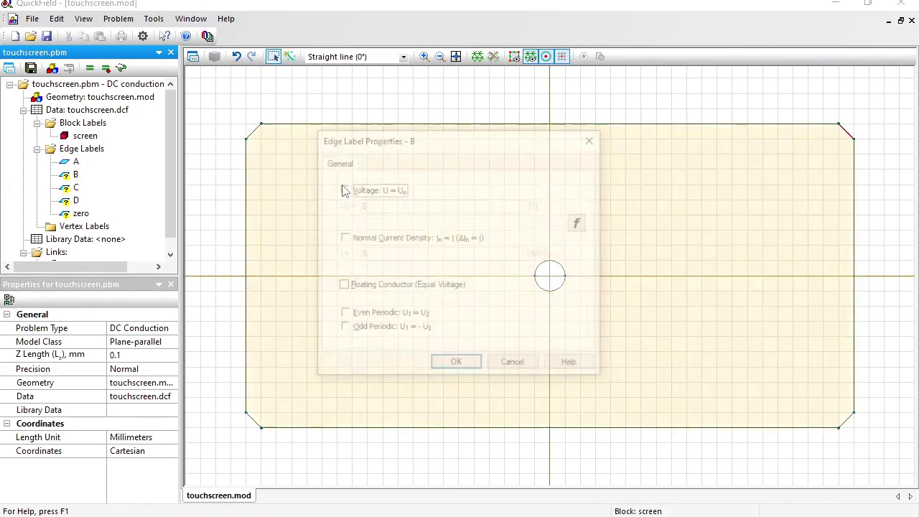
click(342, 189)
text(1)
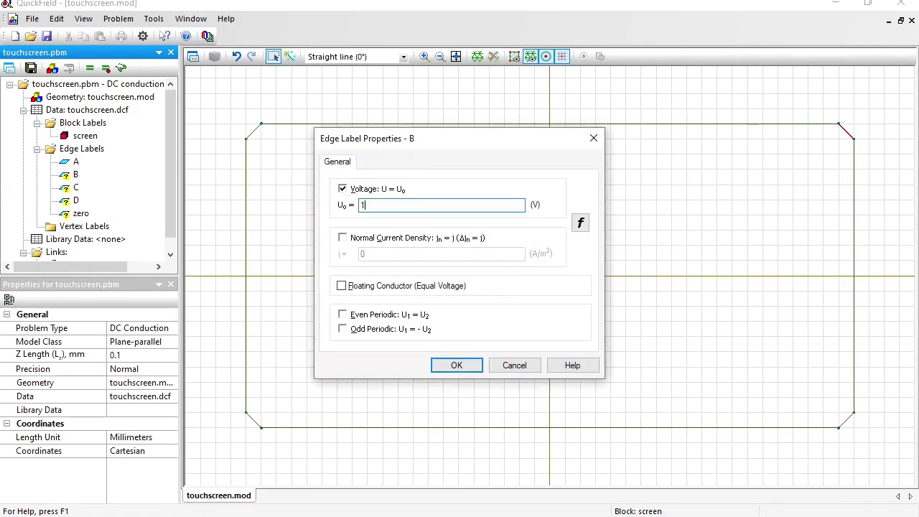
key(Return)
Step: Define a voltage boundary condition of 1 V for edge labels C and D
key(Down)
key(Return)
click(342, 190)
text(1)
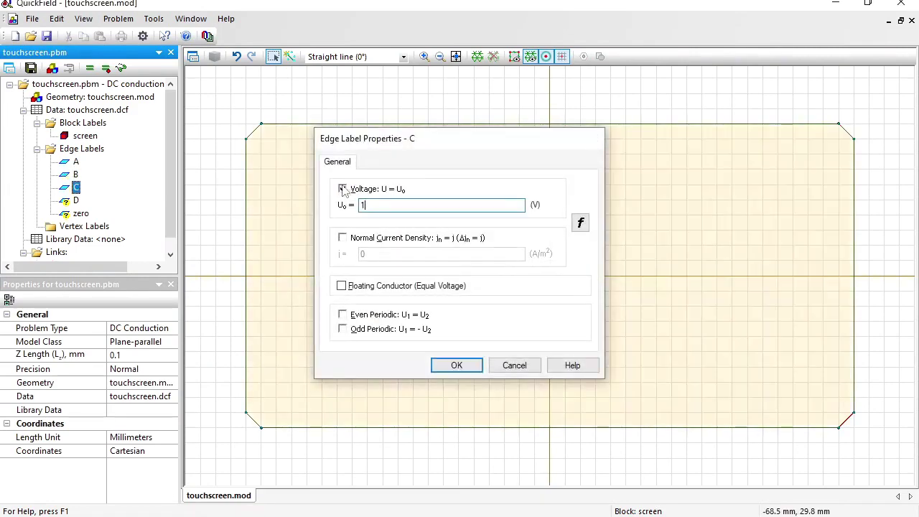
key(Return)
key(Down)
key(Return)
click(342, 189)
text(1)
key(Return)
Step: Define a voltage boundary condition of 0 V for the edge label "zero"
key(Down)
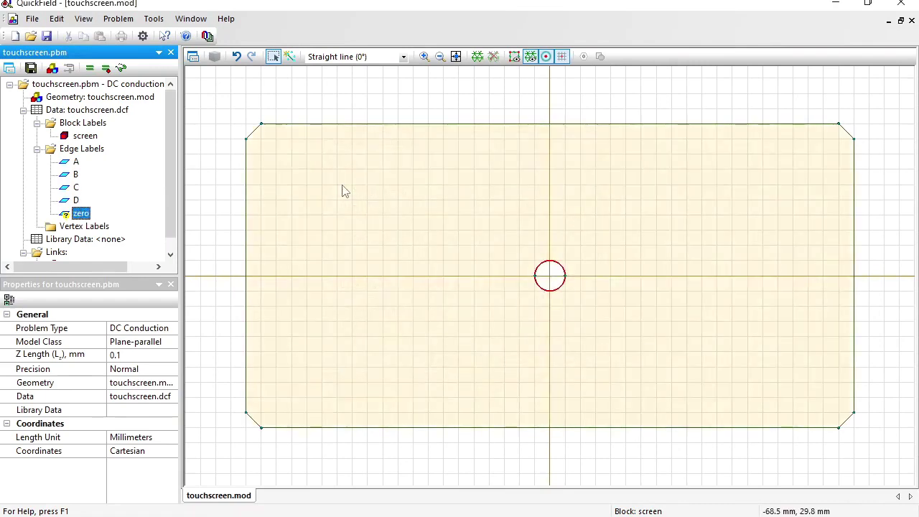
key(Return)
click(342, 189)
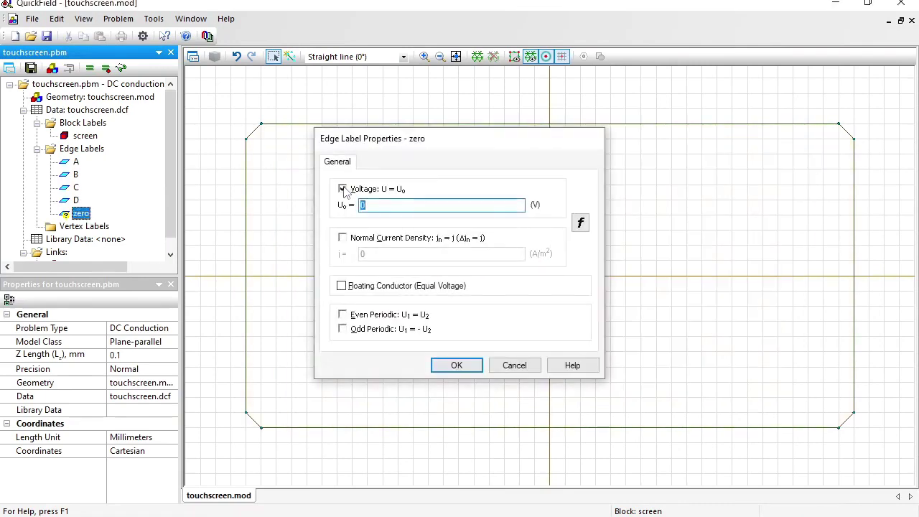
key(Return)
key(Up)
key(Up)
key(Up)
key(Up)
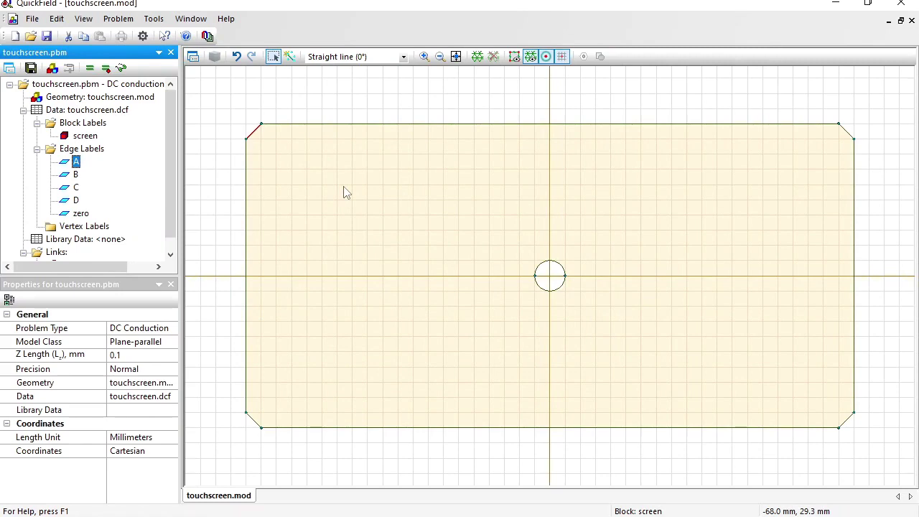
Step: Build the finite-element mesh, then solve the touchscreen problem and open its field results
click(478, 58)
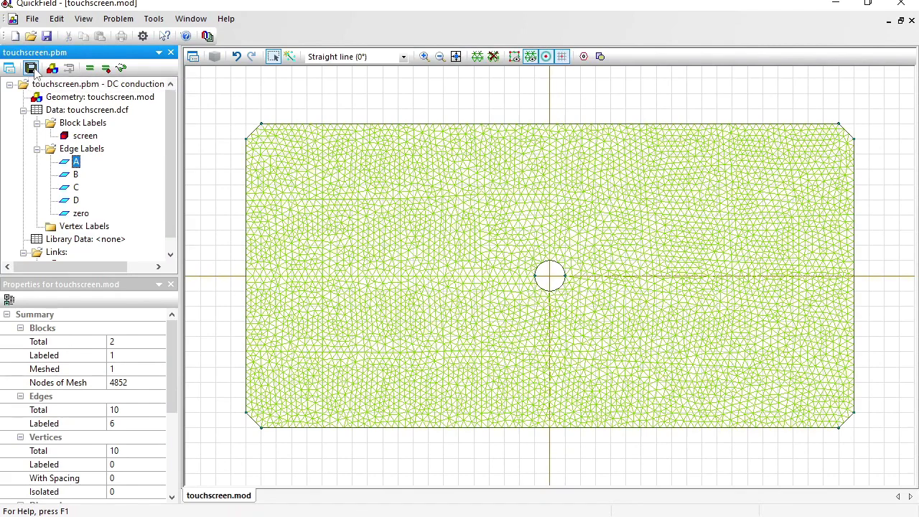
click(91, 68)
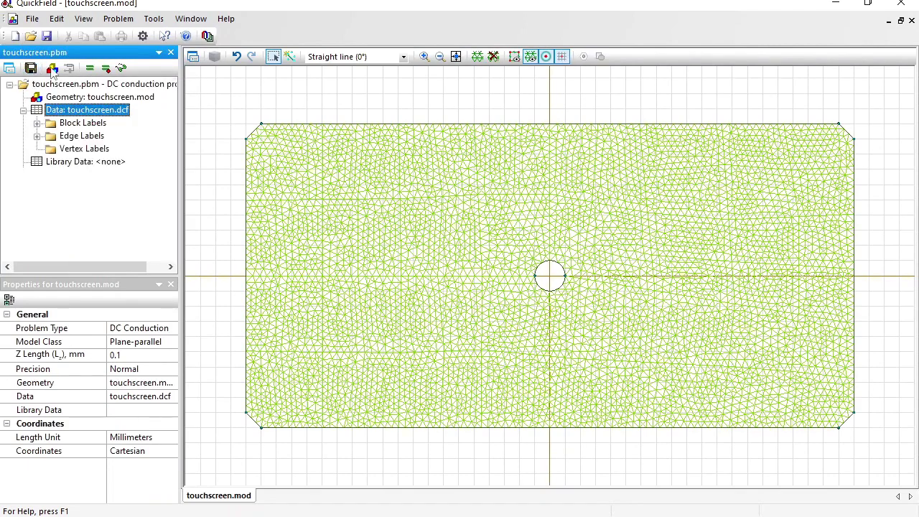
click(92, 68)
key(Return)
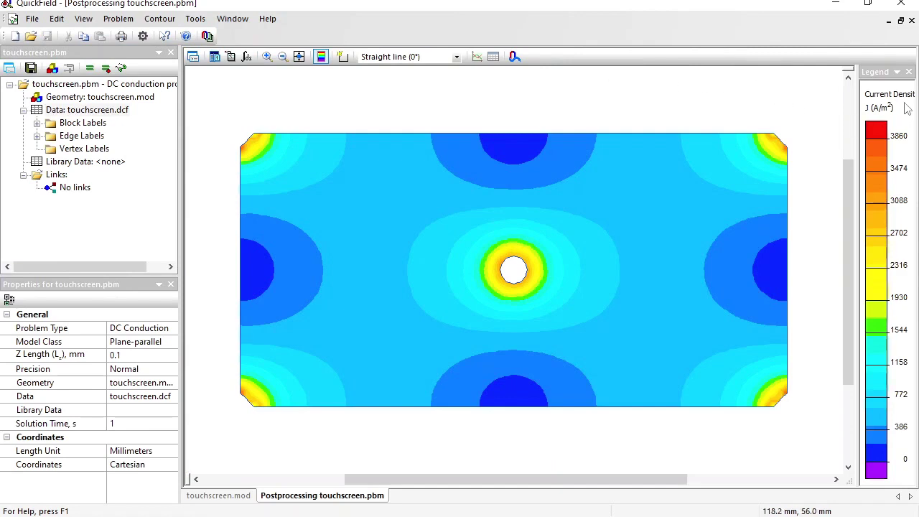
Step: Add the upper-left diagonal corner edge to the contour and calculate the current through its surface
click(343, 63)
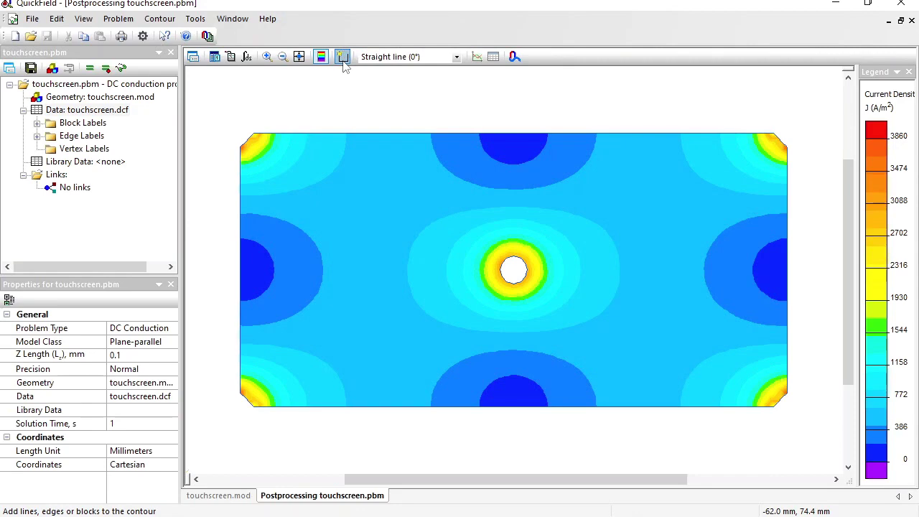
click(249, 141)
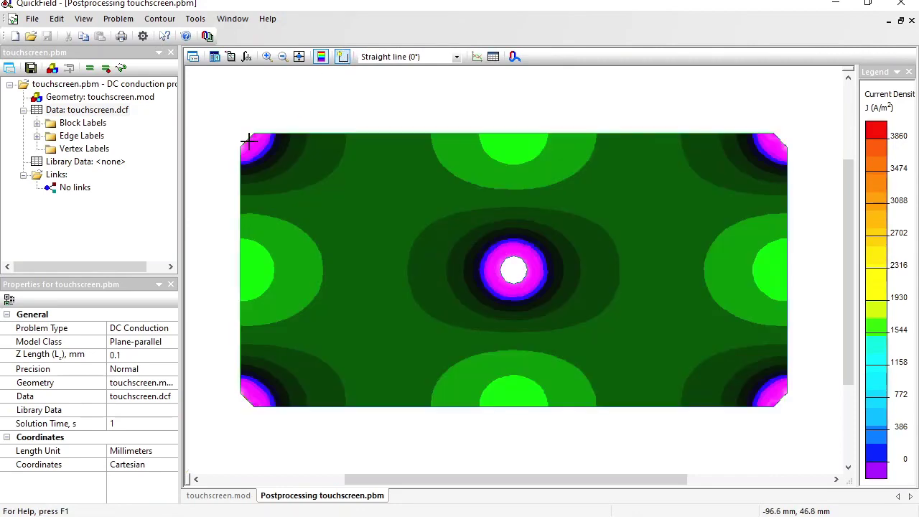
click(248, 140)
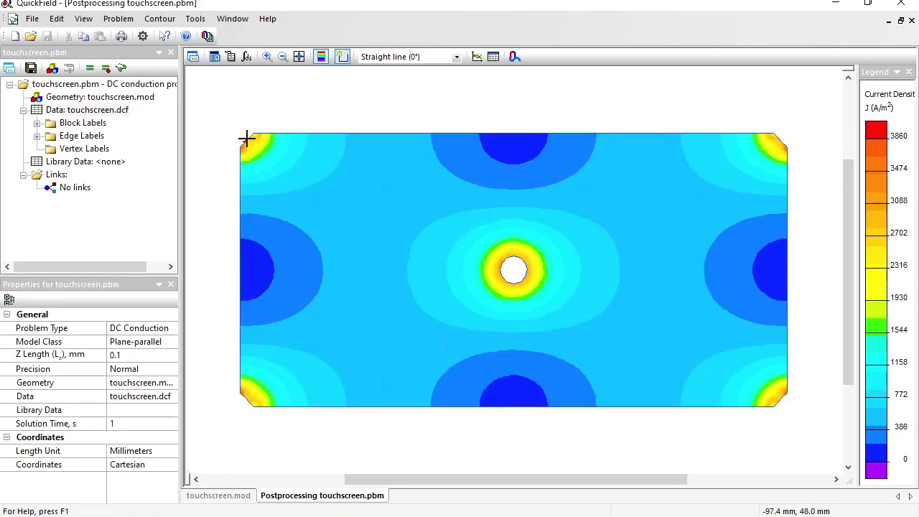
click(246, 57)
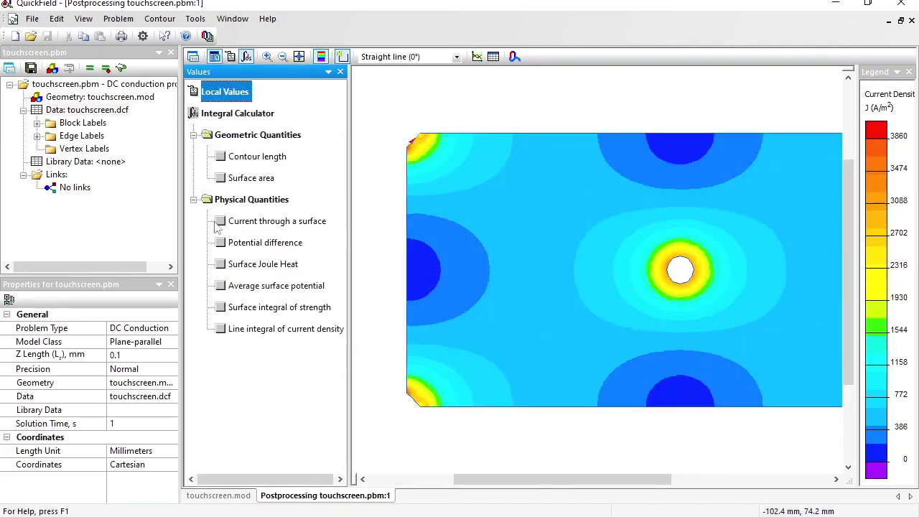
click(284, 224)
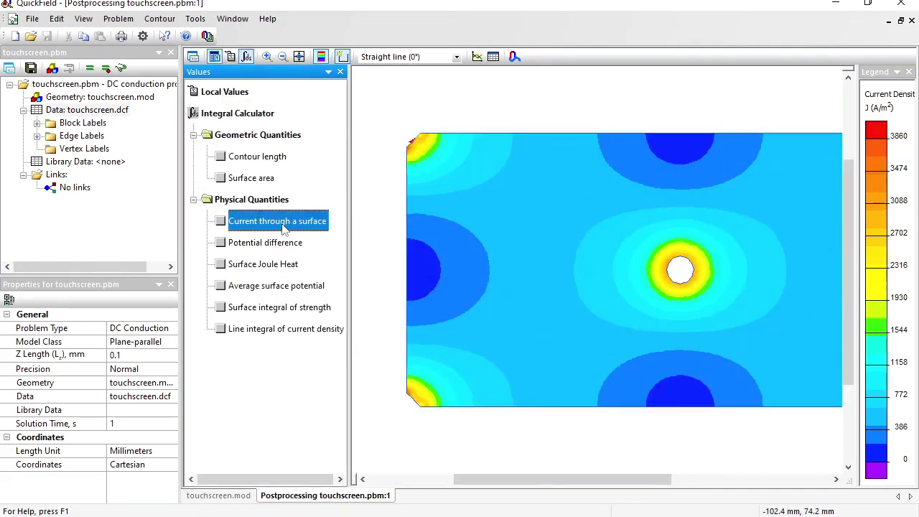
double_click(237, 222)
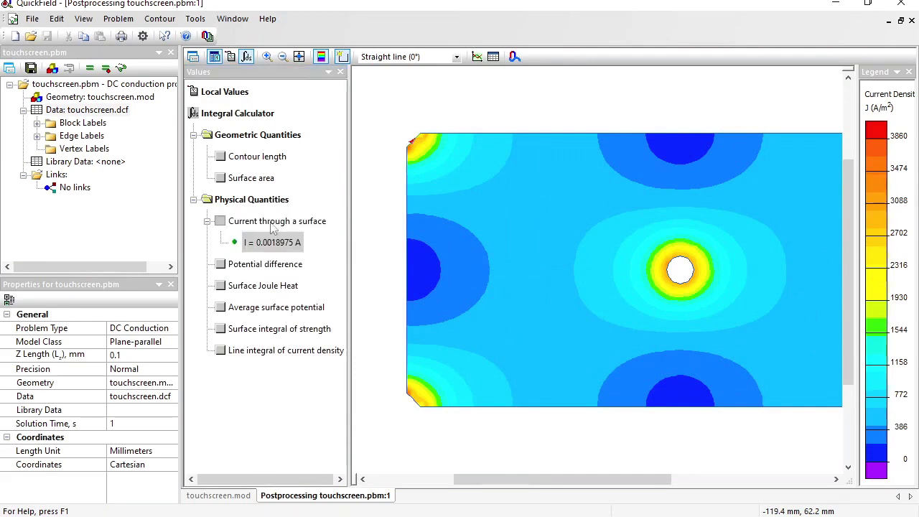
click(267, 243)
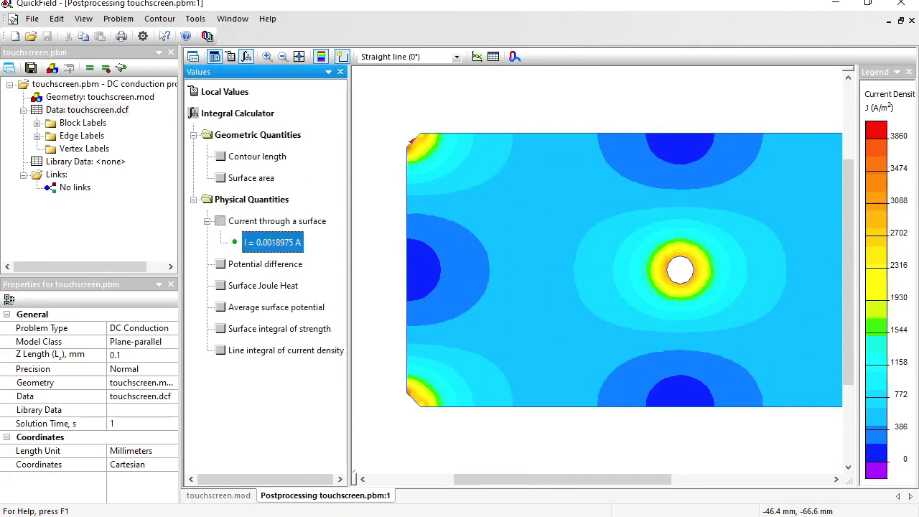
Step: Switch to the LibreOffice Calc spreadsheet, enter the calculated current 0.0018975 A in row 5, and label the row A in cell A5
key(alt+Tab)
click(617, 149)
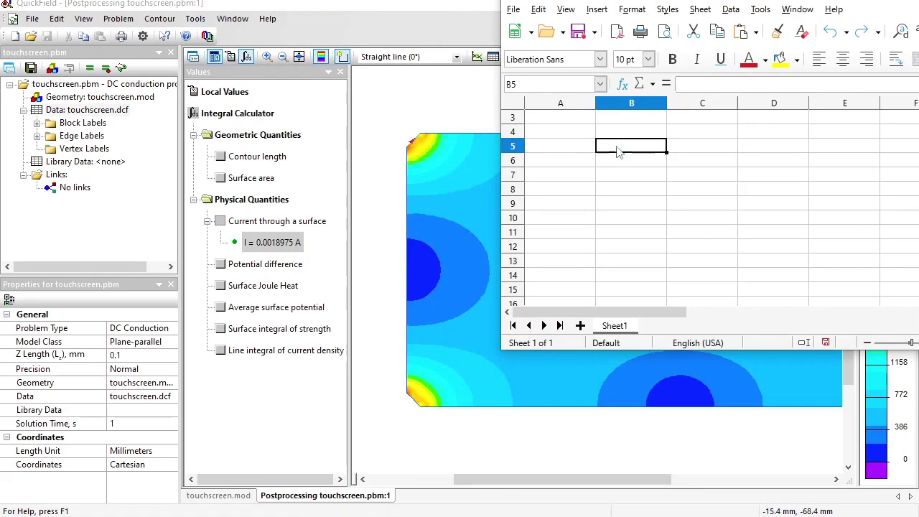
text(I	0.0018975 A)
click(545, 146)
text(A)
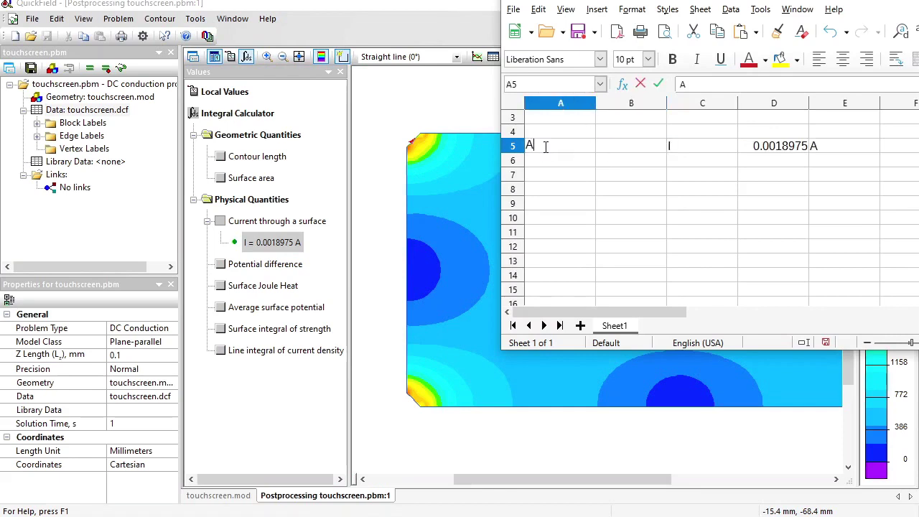
Step: Return to QuickField, clear the existing contour, and add the upper-right diagonal corner edge as the new contour
click(455, 20)
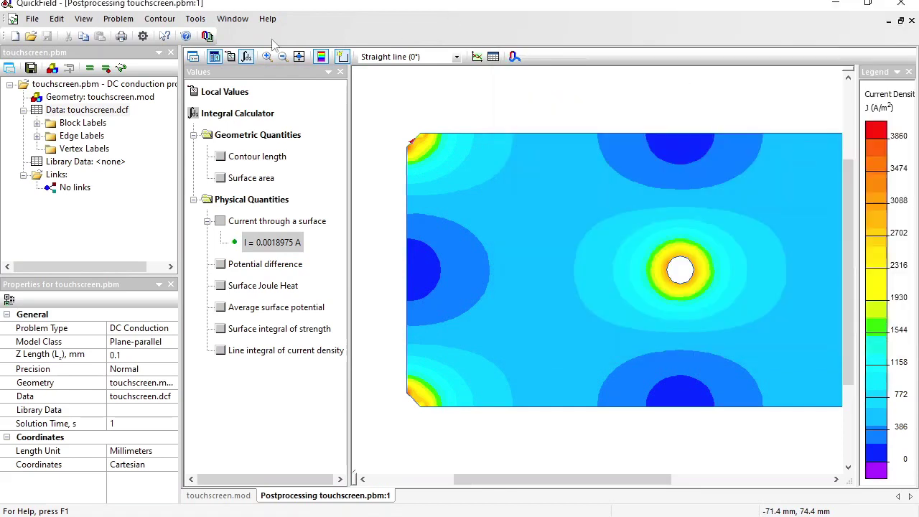
click(159, 19)
click(155, 127)
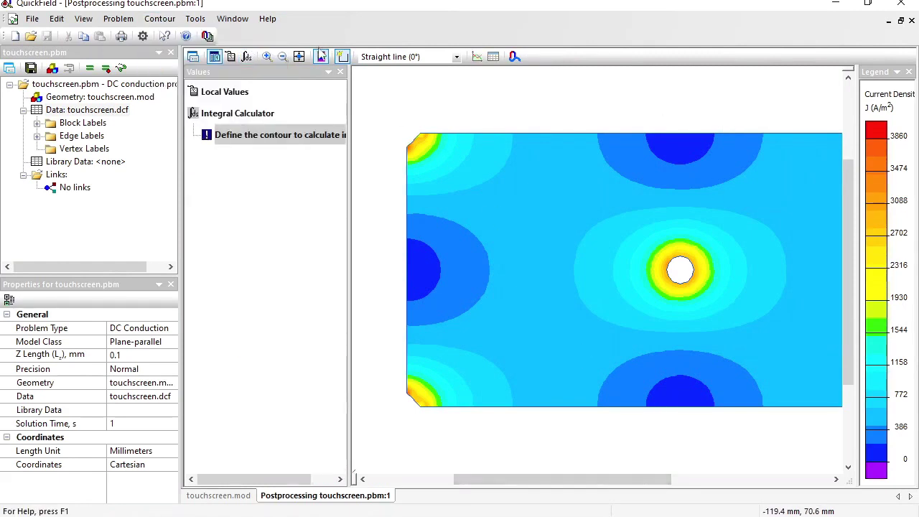
click(299, 56)
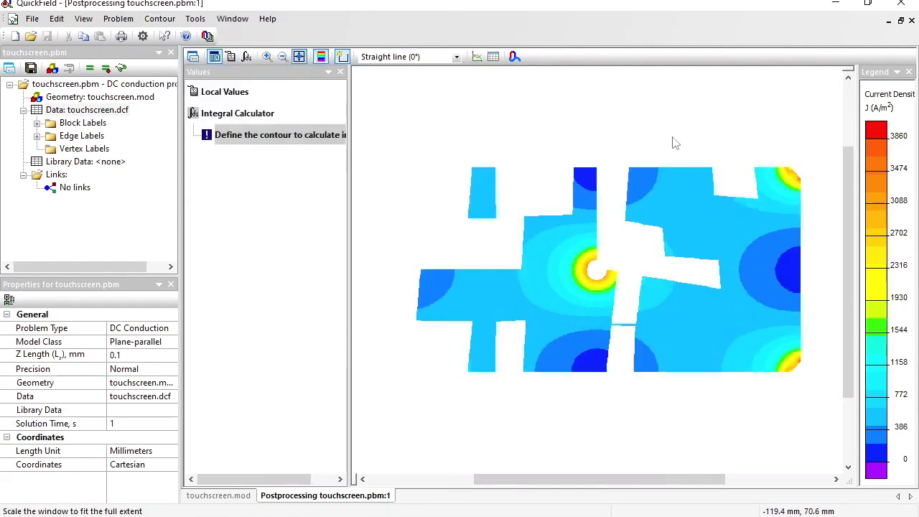
click(797, 173)
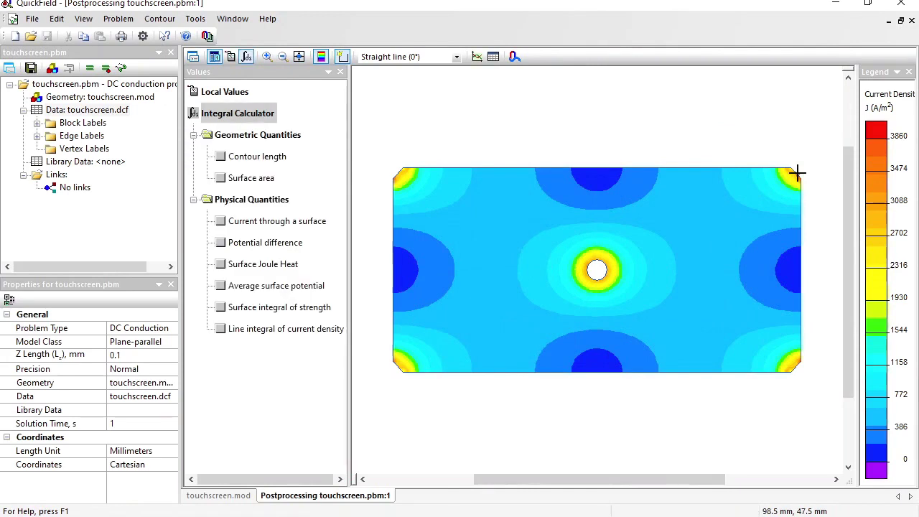
Step: Calculate the current through the upper-right corner edge and reverse the contour direction
click(220, 221)
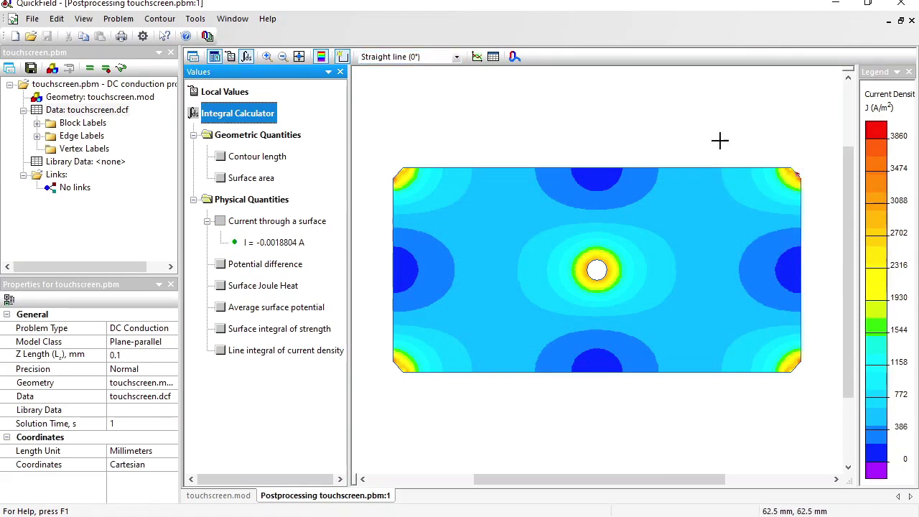
click(266, 57)
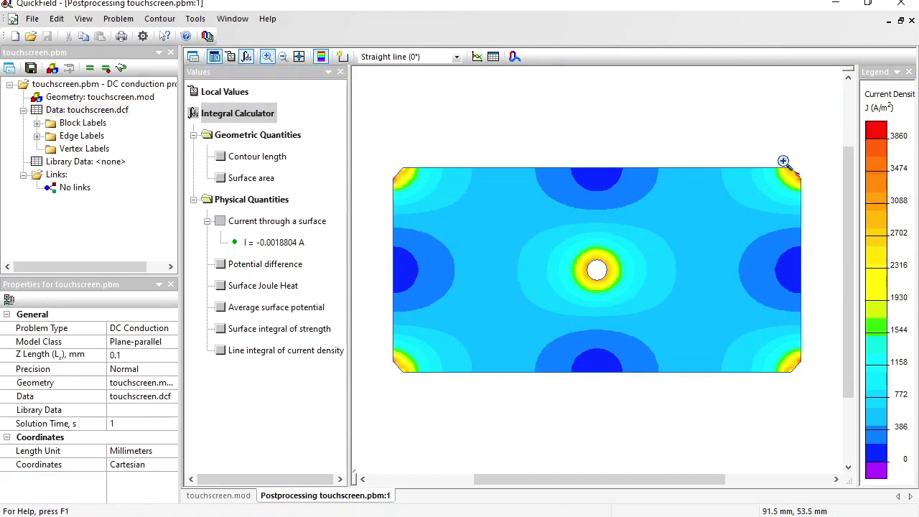
drag(783, 160, 811, 186)
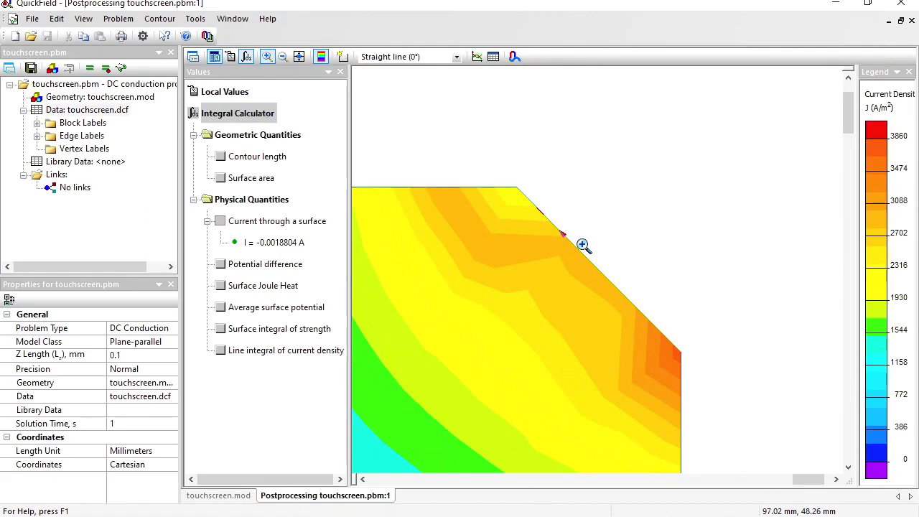
click(160, 18)
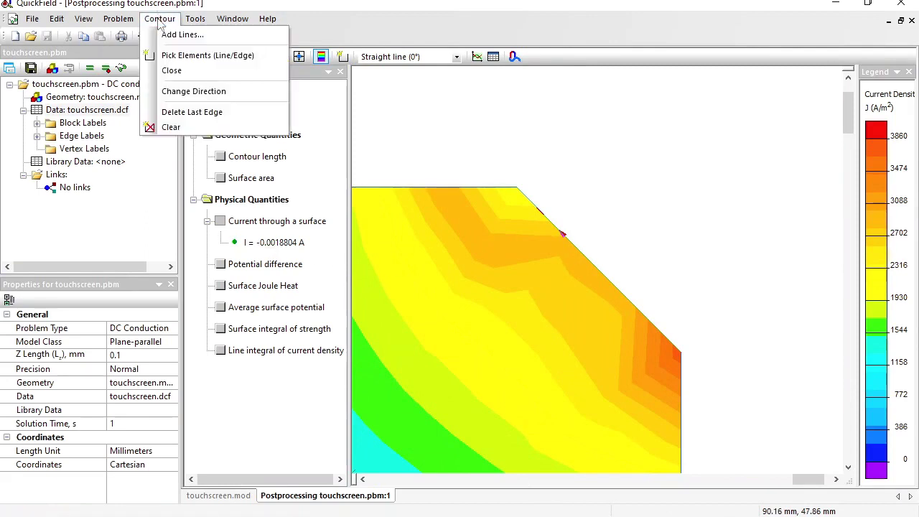
click(201, 93)
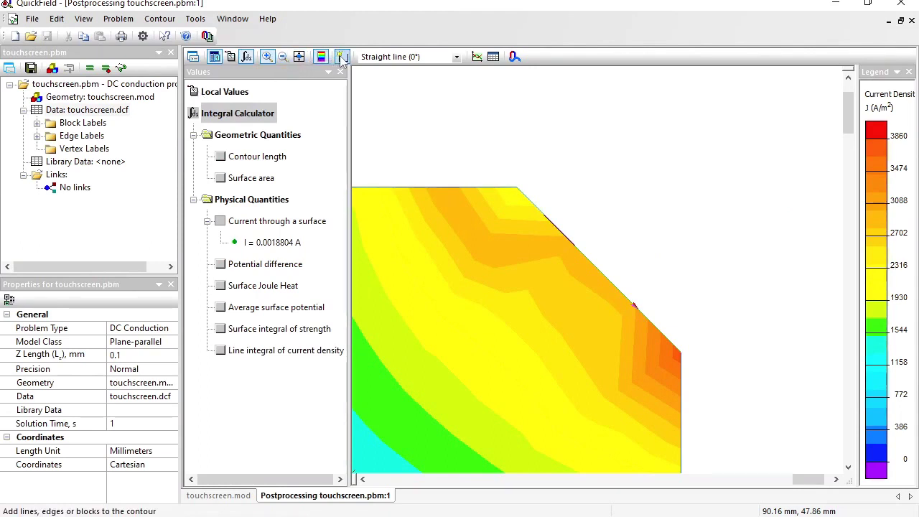
click(282, 57)
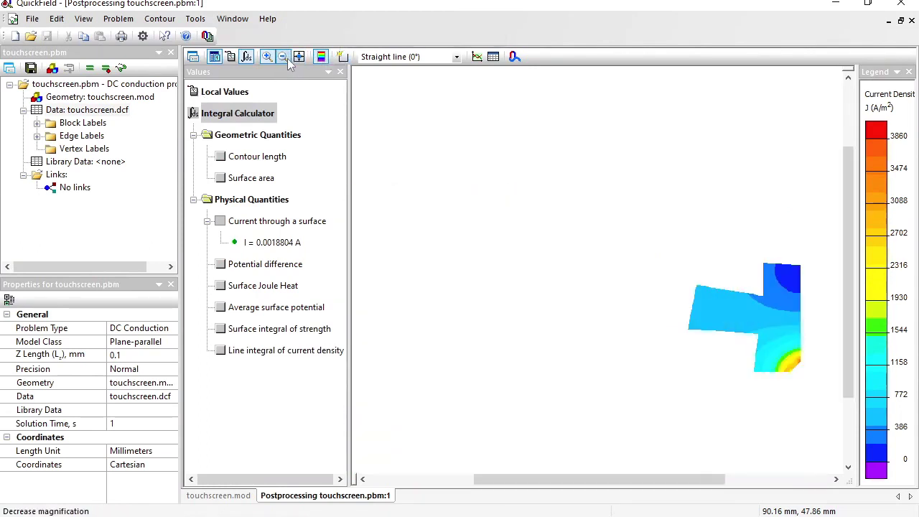
Step: Display current density vectors on the field picture, with scale 0.0004 and a 10 mm cell
click(192, 57)
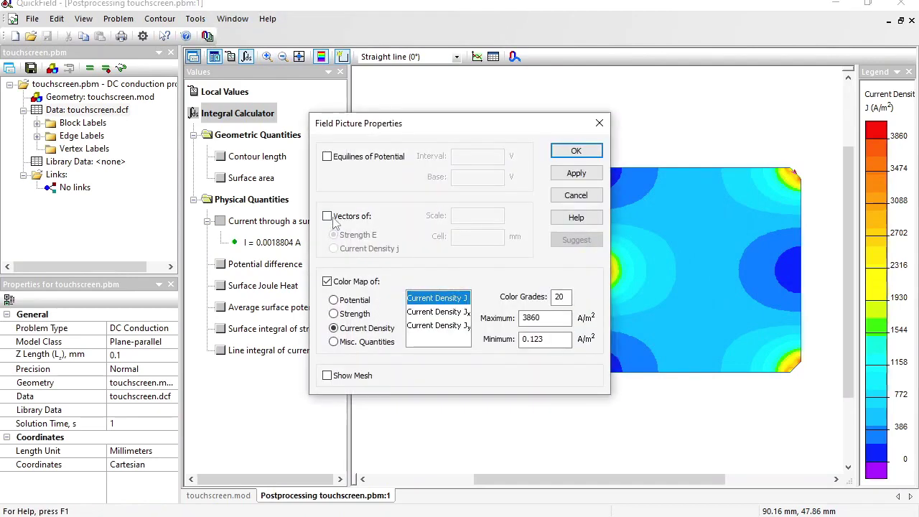
click(328, 217)
click(366, 248)
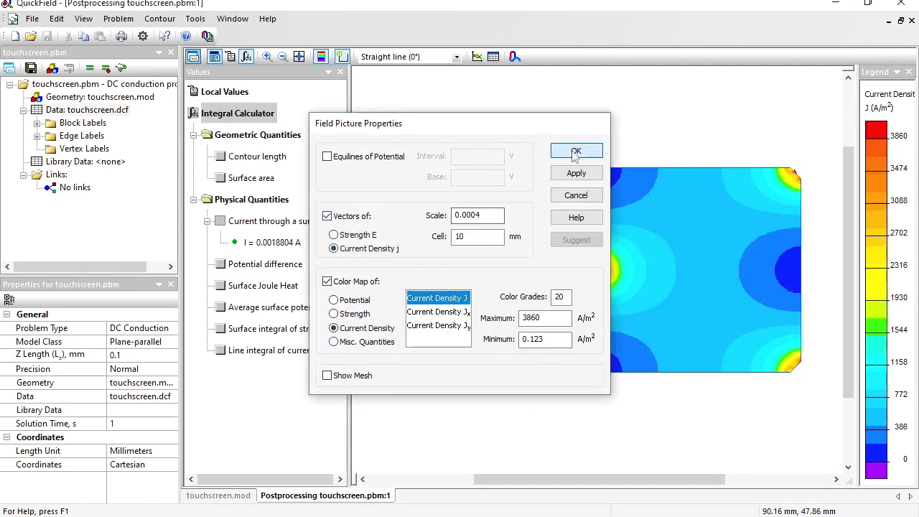
click(575, 152)
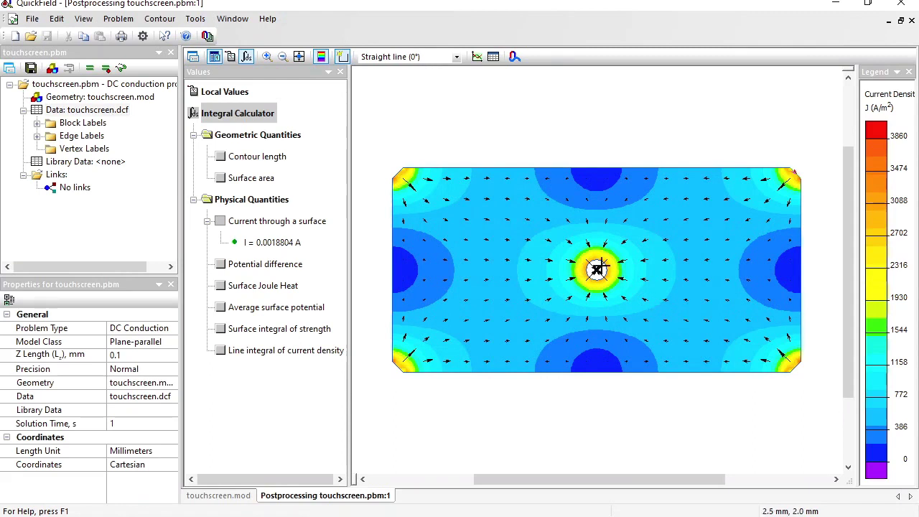
Step: Copy the calculated current into row 6 of the LibreOffice Calc spreadsheet as 0.0018804 A and label the row B in cell A6
click(273, 243)
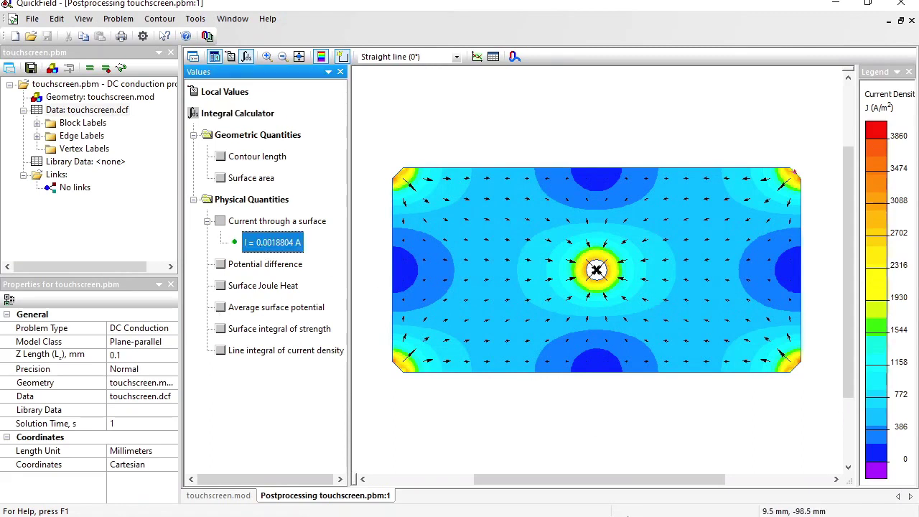
key(alt+Tab)
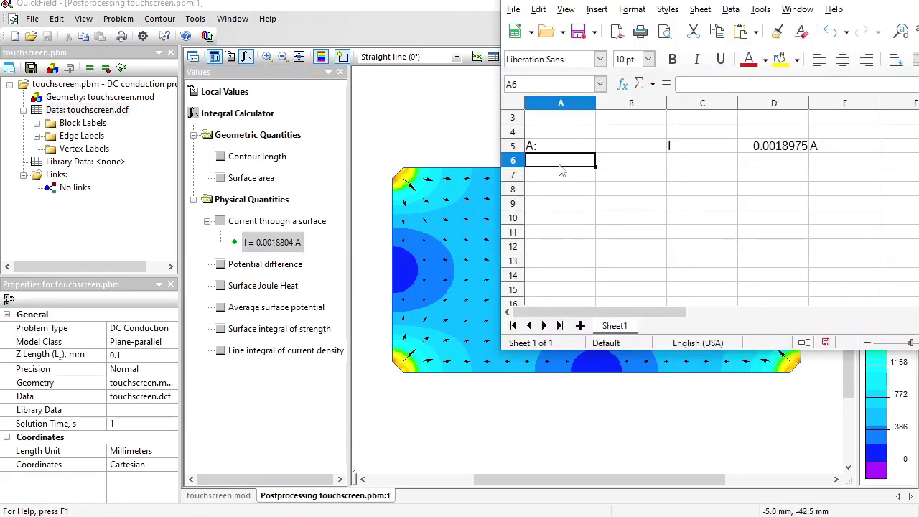
click(649, 167)
text(I	0.0018804 A)
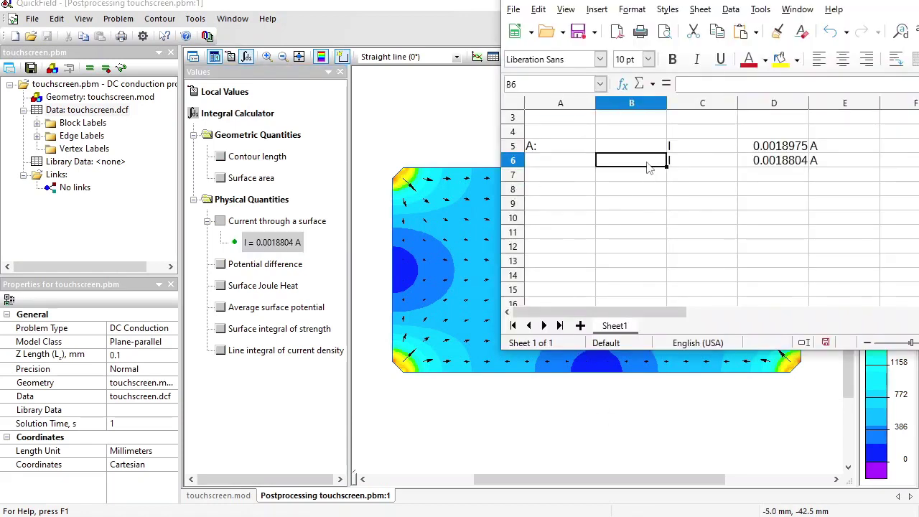
click(570, 164)
text(B)
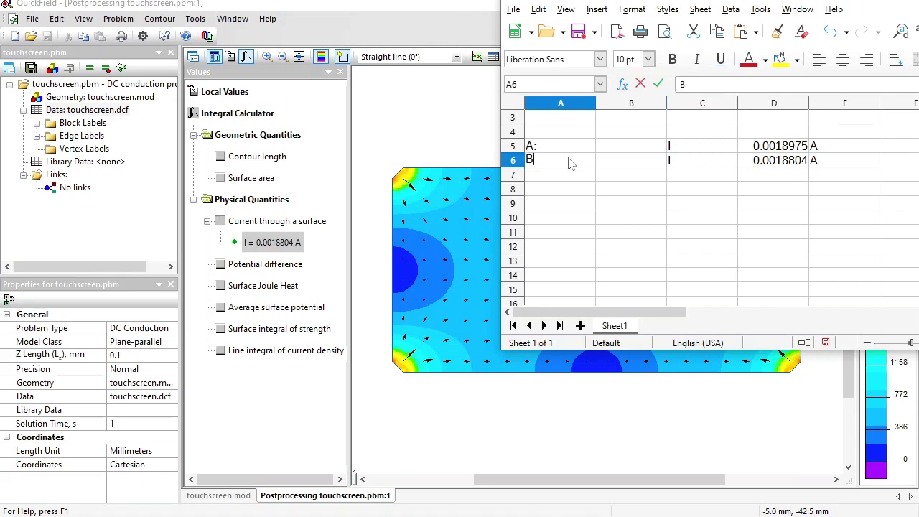
key(Return)
Step: Return to QuickField, replace the contour with the lower-right diagonal corner edge, and calculate the current through its surface
click(450, 27)
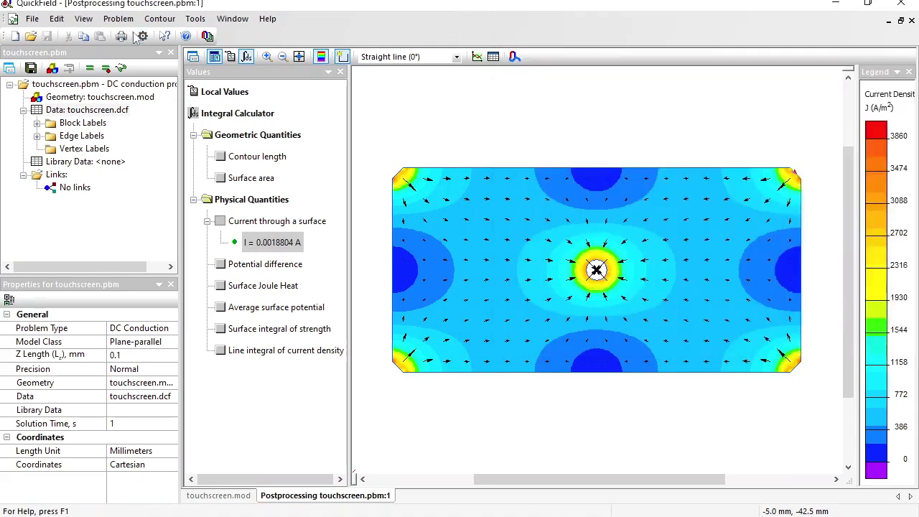
click(159, 18)
click(173, 127)
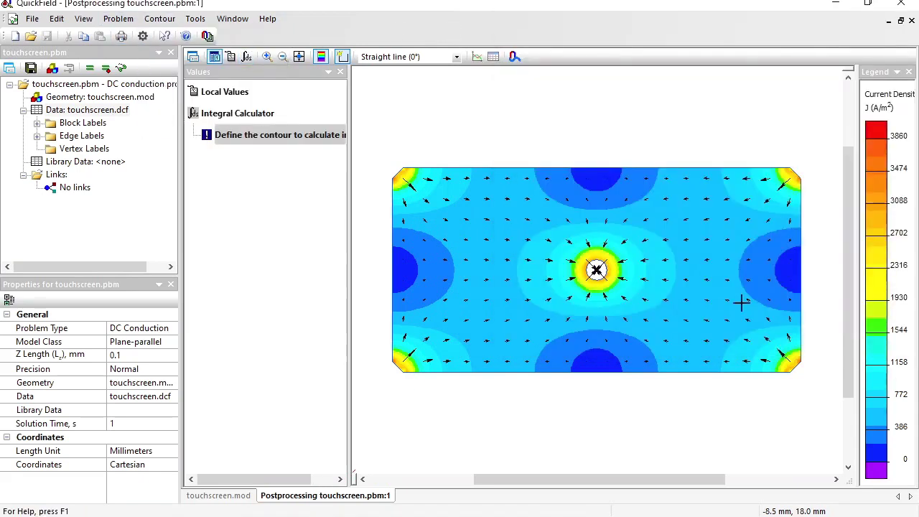
click(794, 365)
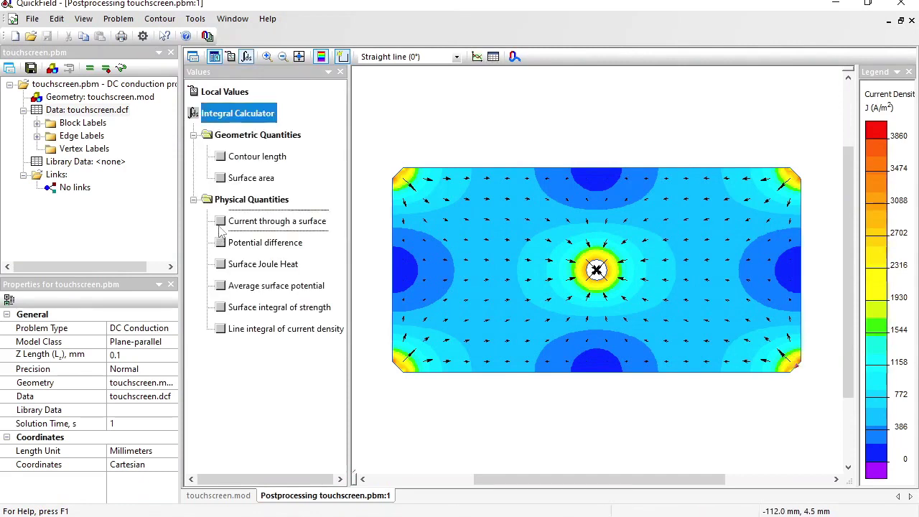
click(220, 221)
Step: Copy the calculated current 0.0018806 A into row 7 of the LibreOffice Calc spreadsheet and label the row "C:" in cell A7
click(248, 243)
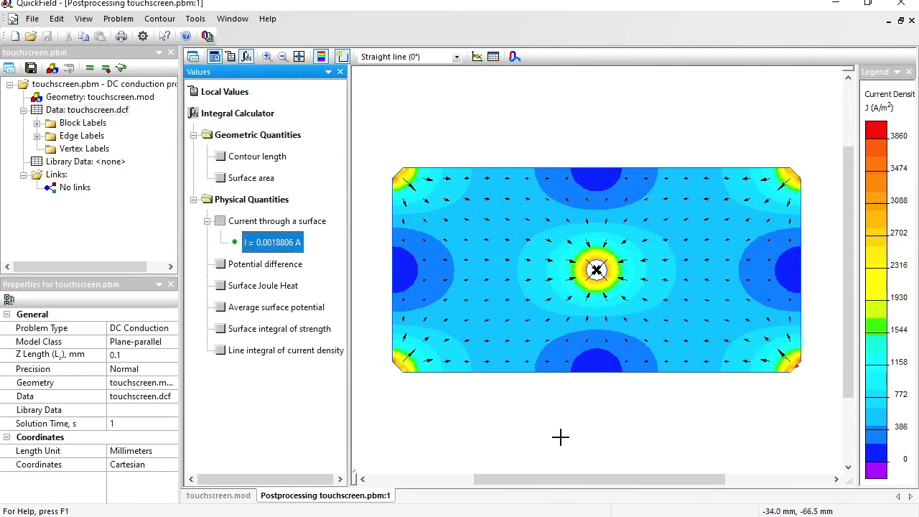
key(alt+Tab)
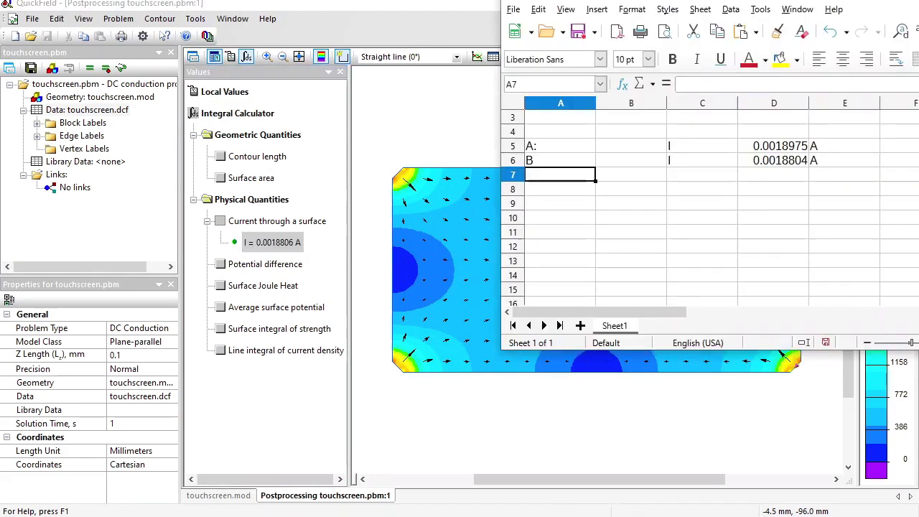
click(635, 180)
text(I	1.88E-03	A)
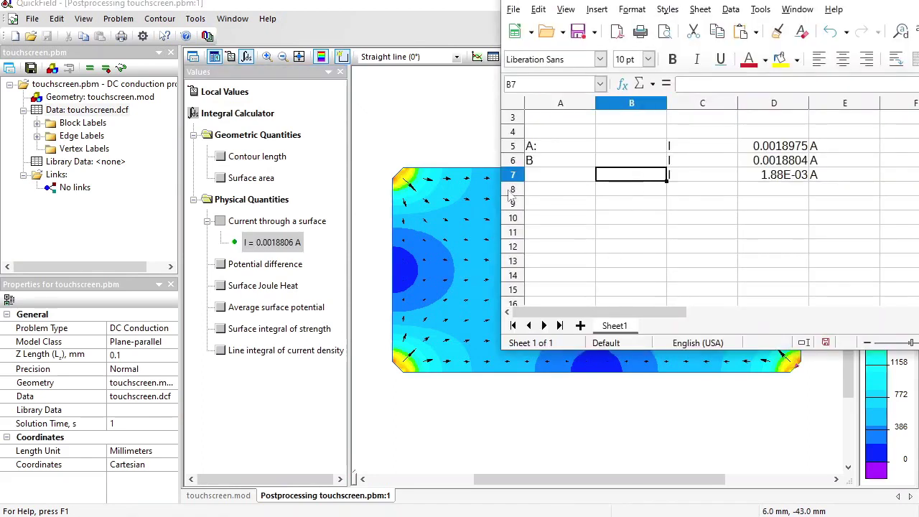
click(543, 177)
text(C:)
key(Return)
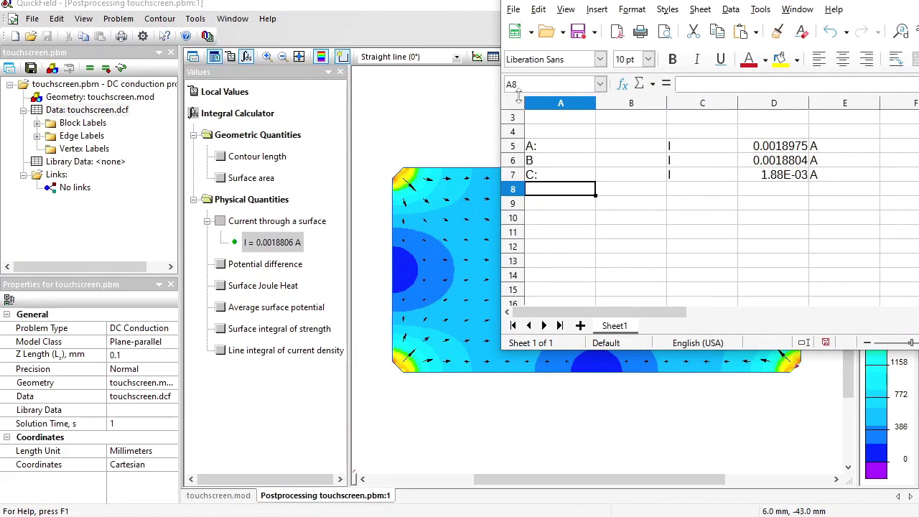
Step: Return to QuickField, replace the contour with the lower-left diagonal corner edge, and calculate the current through its surface
click(365, 20)
click(159, 19)
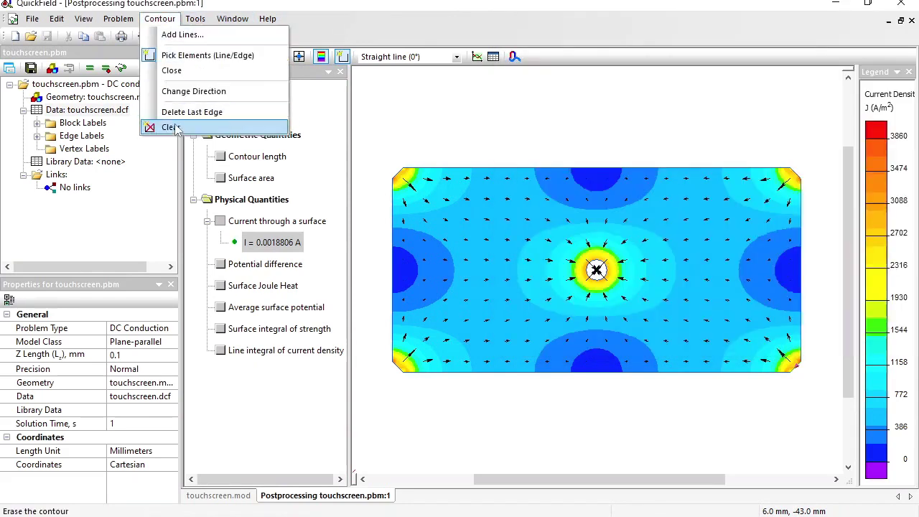
click(168, 127)
click(391, 365)
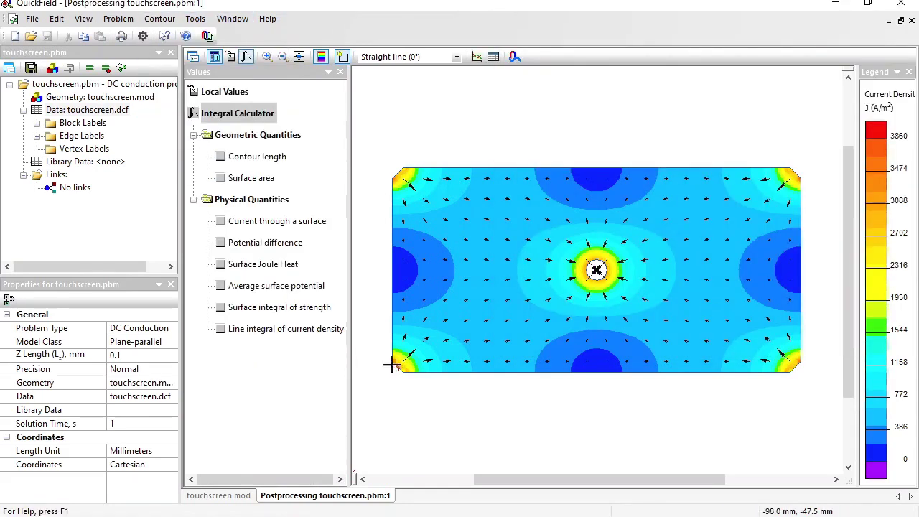
click(219, 222)
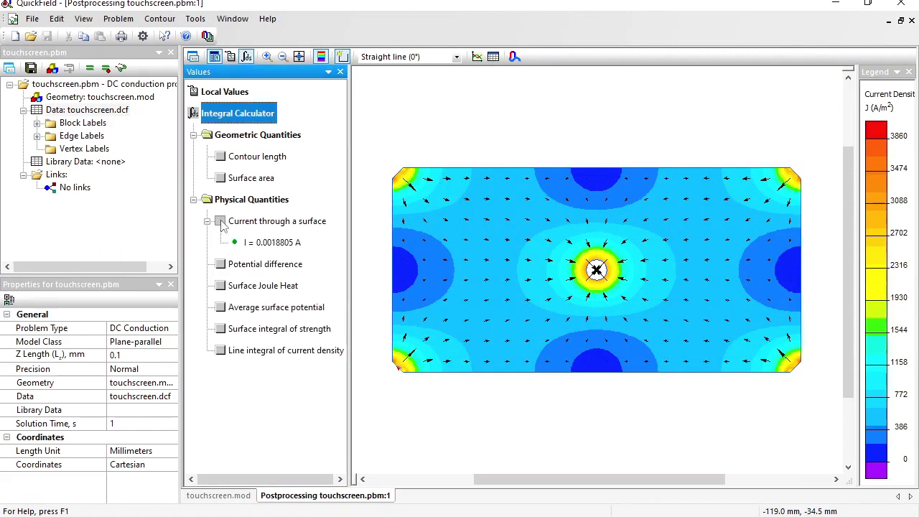
Step: Copy the calculated current 0.0018805 A into row 8 of the LibreOffice Calc spreadsheet and label the row D in cell A8
click(255, 243)
key(alt+Tab)
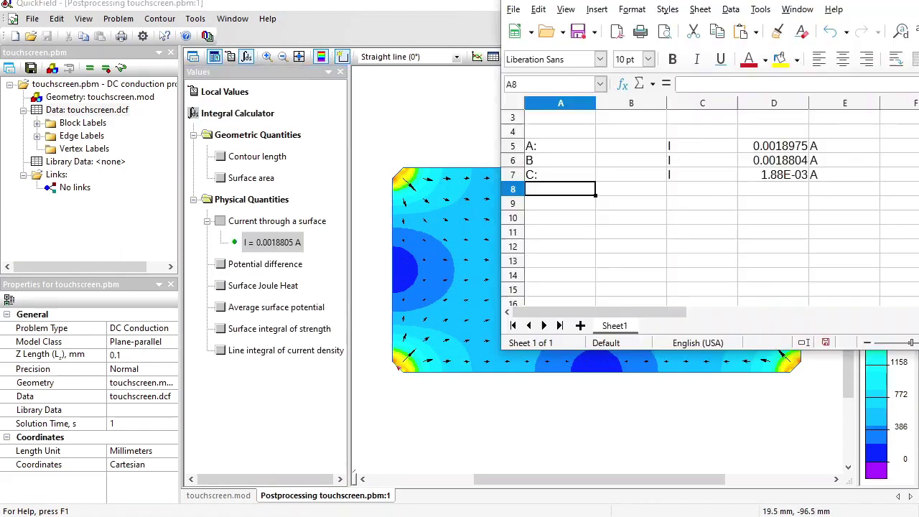
click(651, 191)
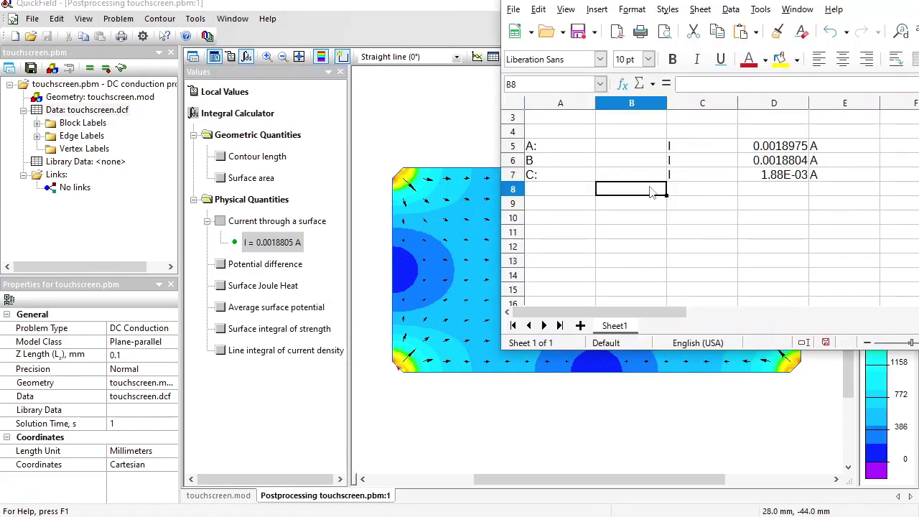
text(I	1.88E-03	A)
click(546, 188)
text(D)
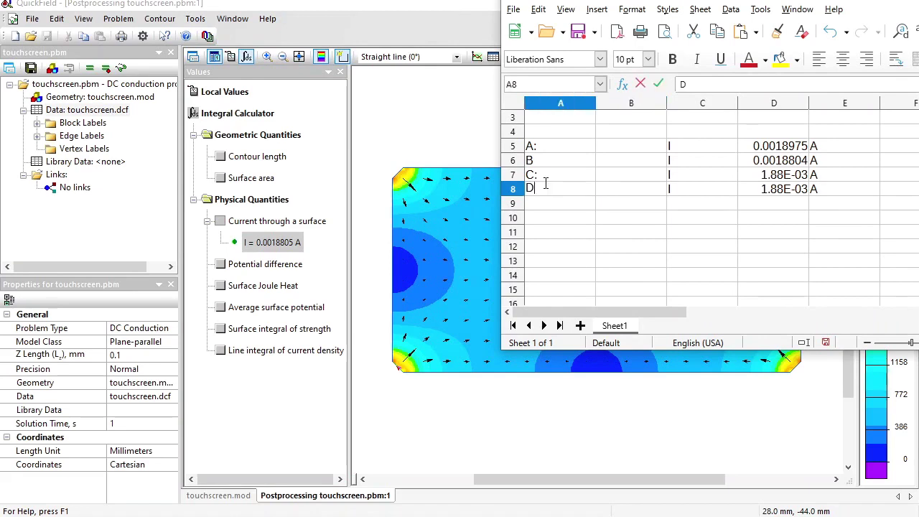
key(Return)
Step: Apply the General number format to the current values in cells D5:D8
click(825, 160)
drag(768, 3, 788, 3)
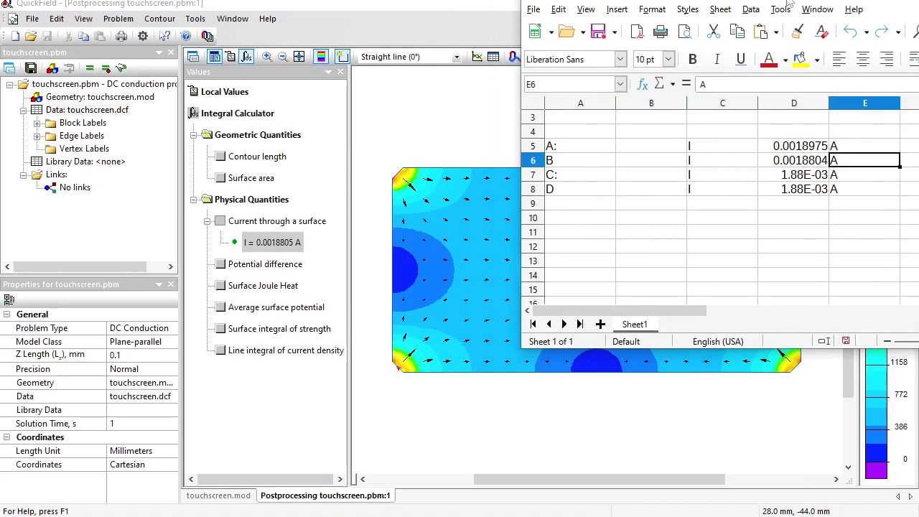
click(797, 152)
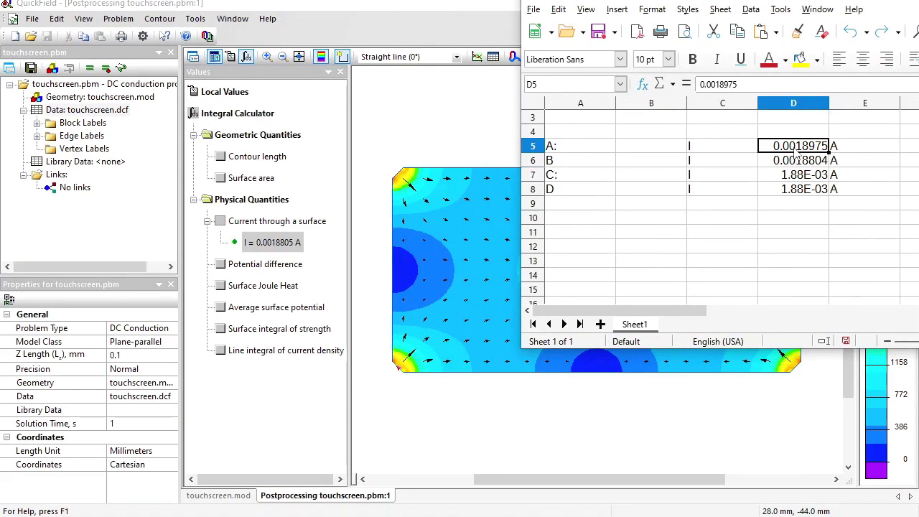
key(shift+Down)
key(shift+Down)
key(shift+Down)
click(650, 9)
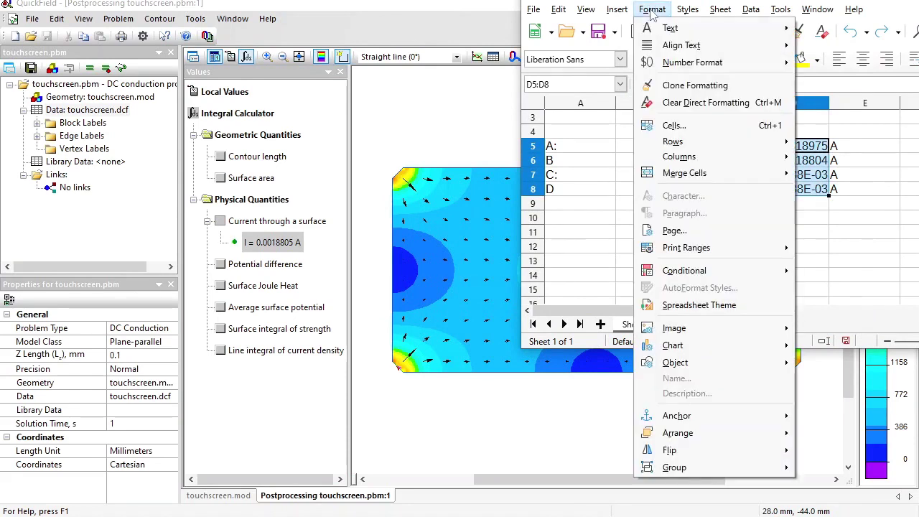
mouse_move(692, 62)
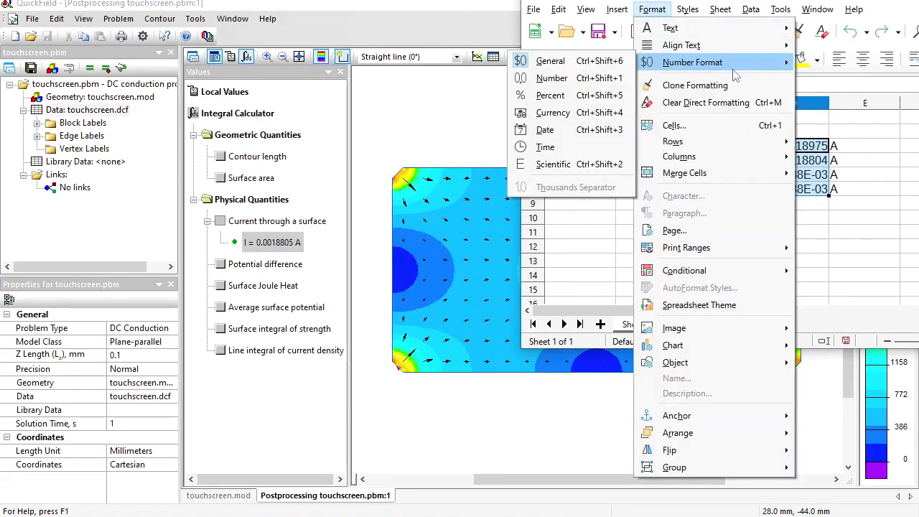
click(584, 61)
click(793, 217)
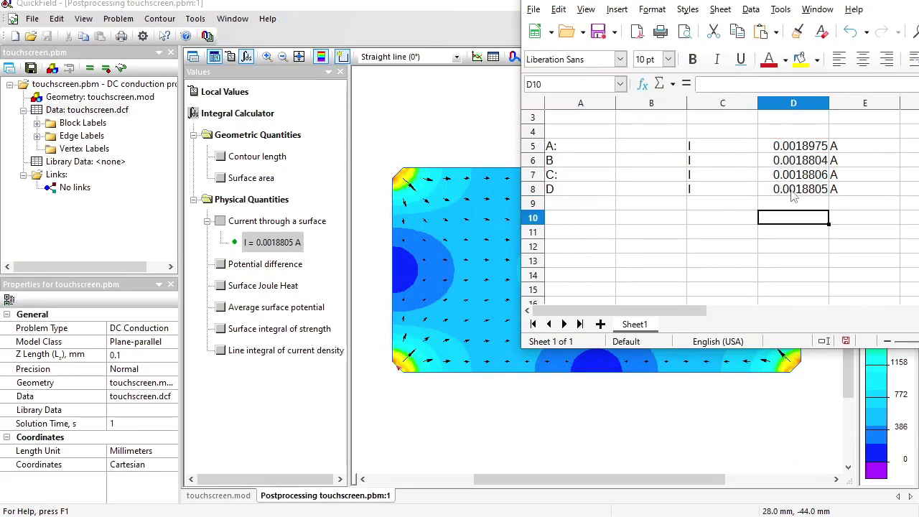
Step: Switch back to QuickField, open the touchscreen.mod geometry and move the touch circle from the origin to -65, 25 mm
click(464, 11)
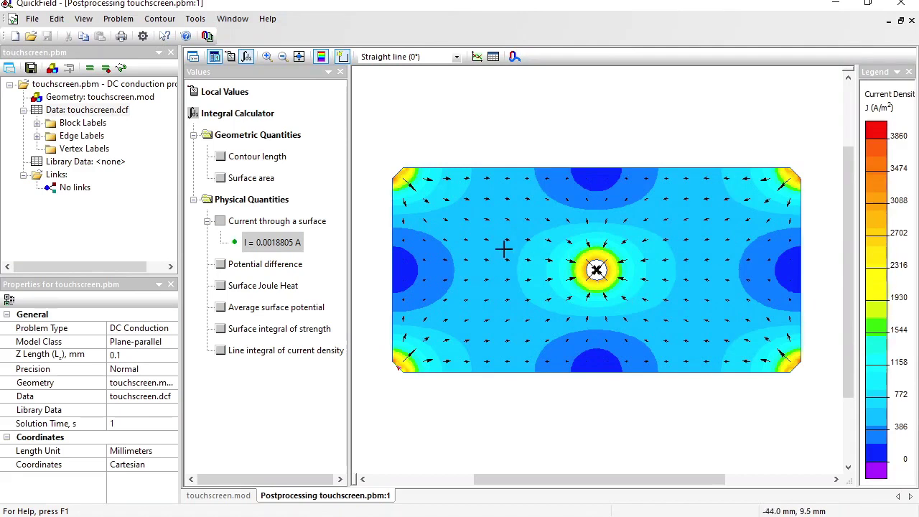
double_click(122, 98)
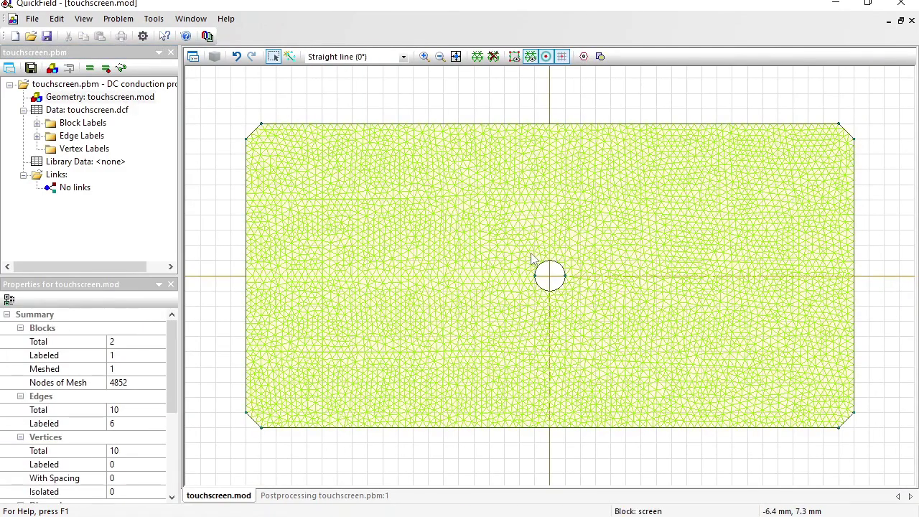
drag(531, 258, 585, 326)
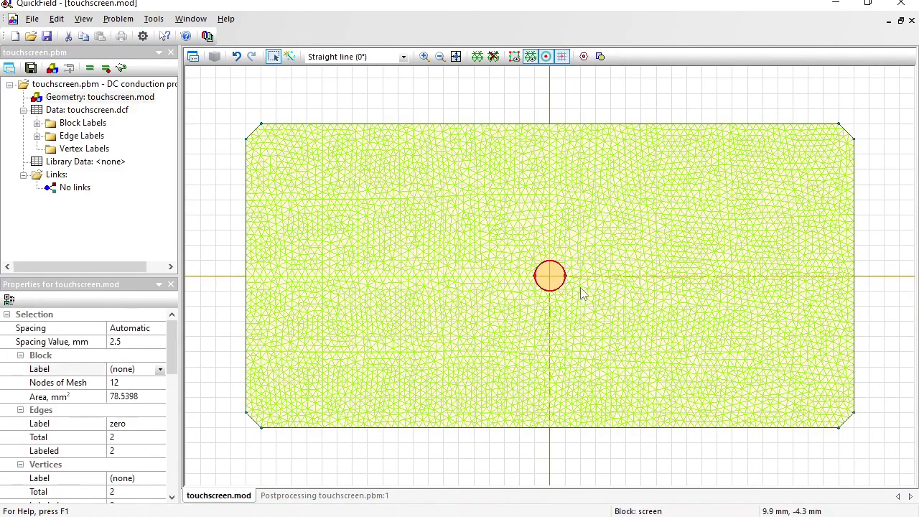
drag(544, 289, 348, 211)
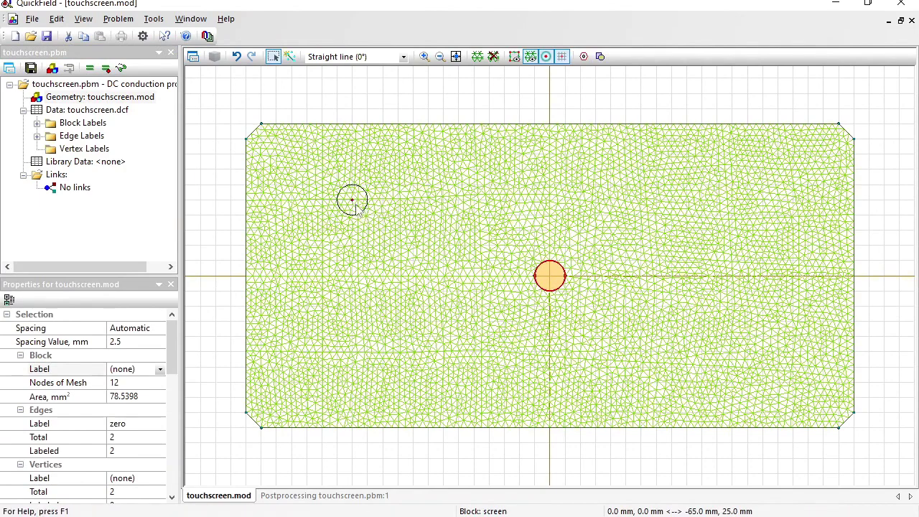
click(391, 94)
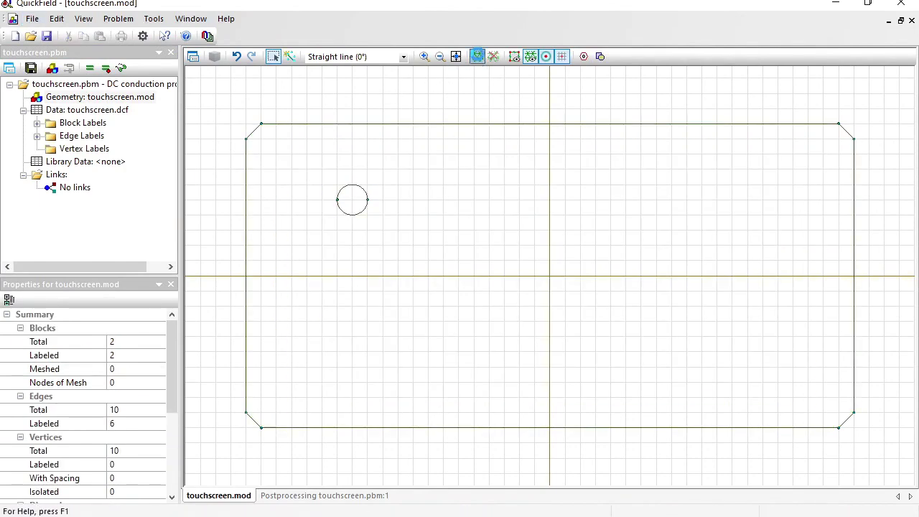
Step: Rebuild the mesh for the relocated touch circle, solve the problem and open the field results
click(478, 56)
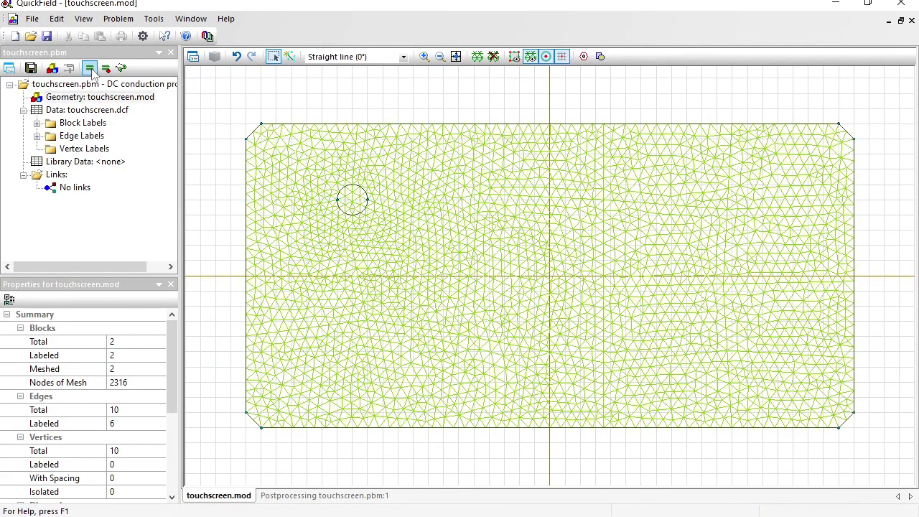
click(90, 67)
key(Return)
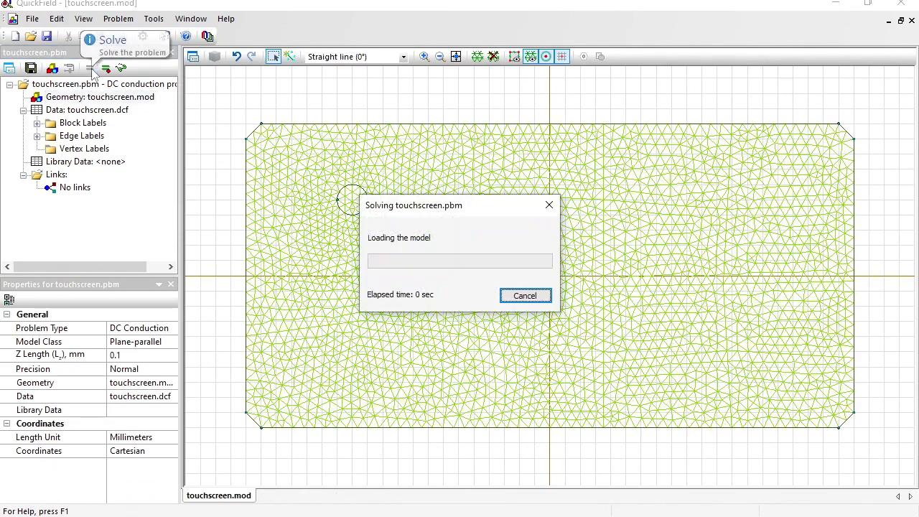
key(Return)
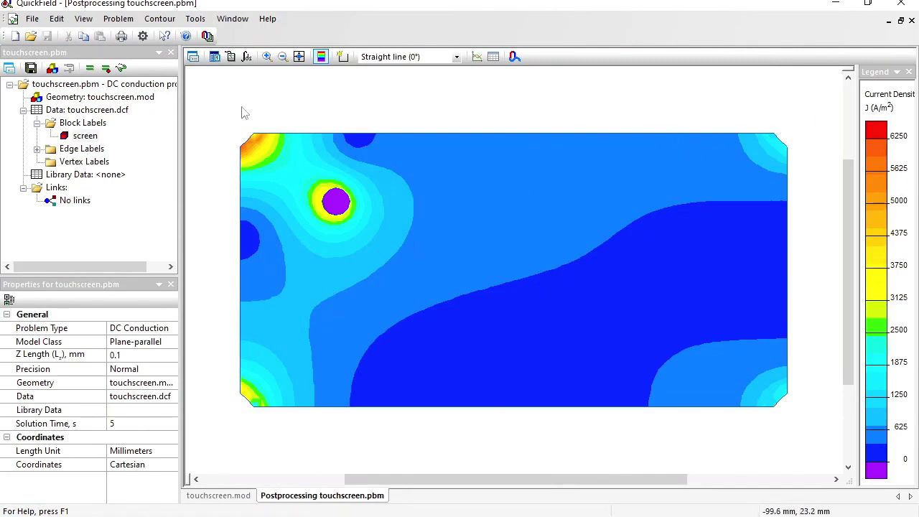
Step: Add vectors of Current Density j to the field picture with scale 0.02 and a 10 mm cell
click(193, 61)
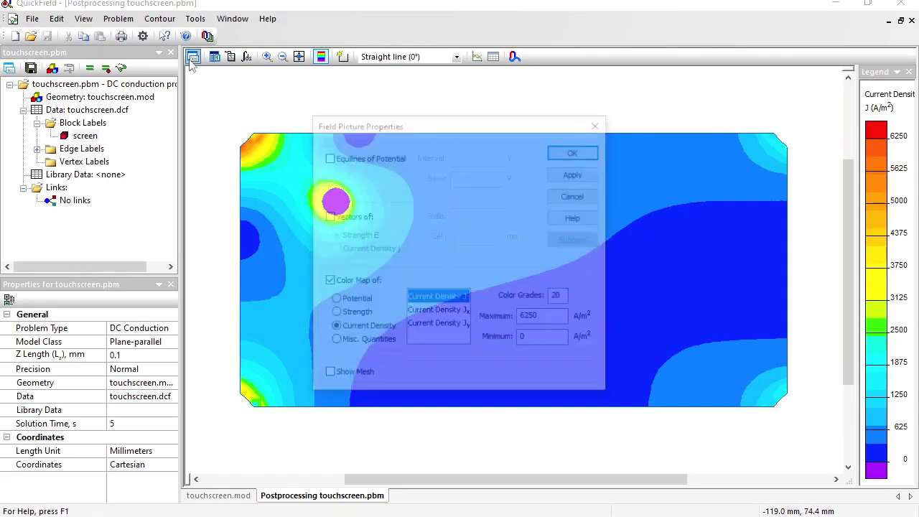
click(338, 215)
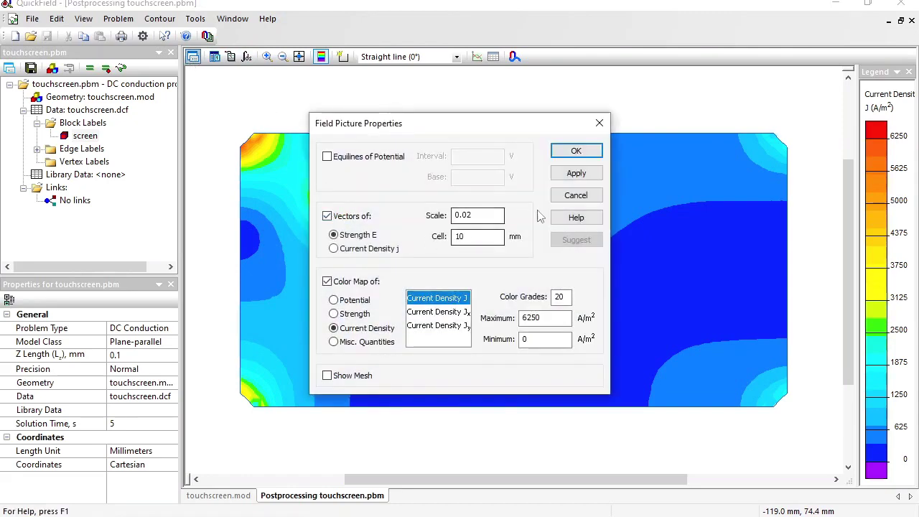
click(388, 248)
click(578, 152)
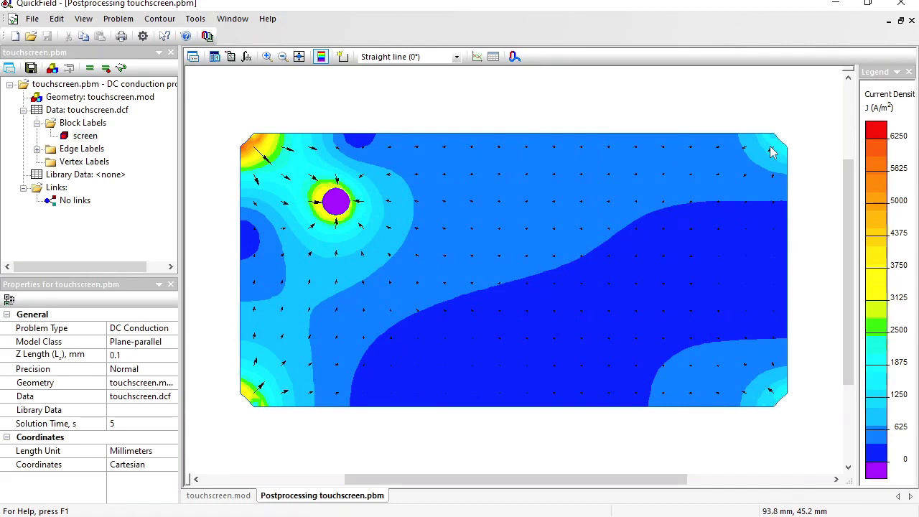
Step: Pick the plate's upper-left diagonal corner edge as the contour and calculate the current through its surface
click(342, 56)
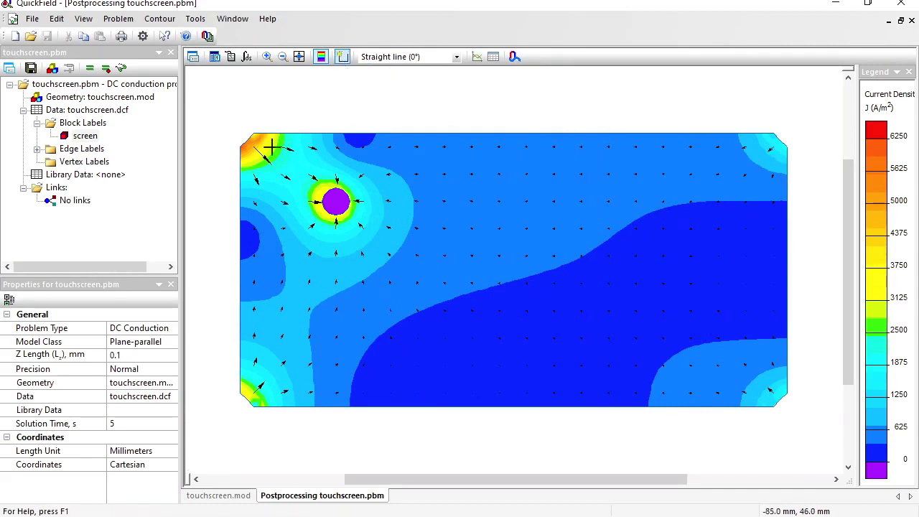
click(247, 143)
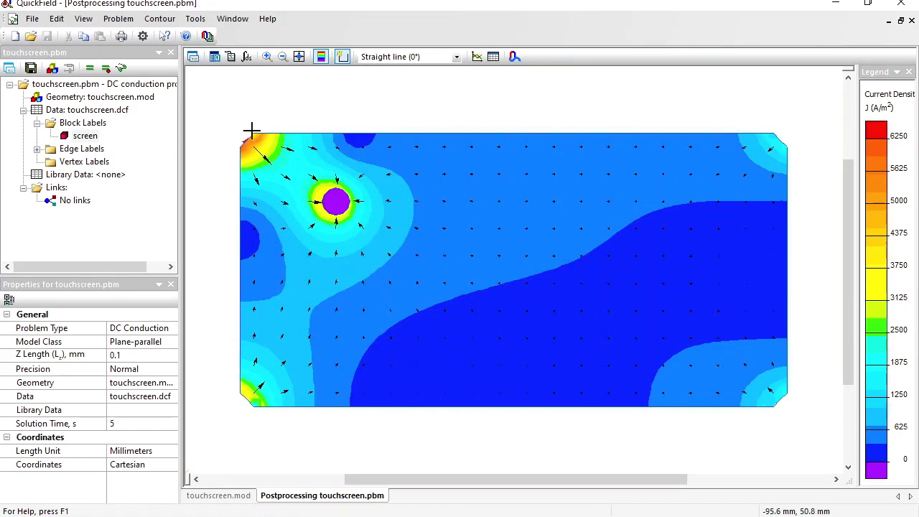
click(246, 57)
click(220, 221)
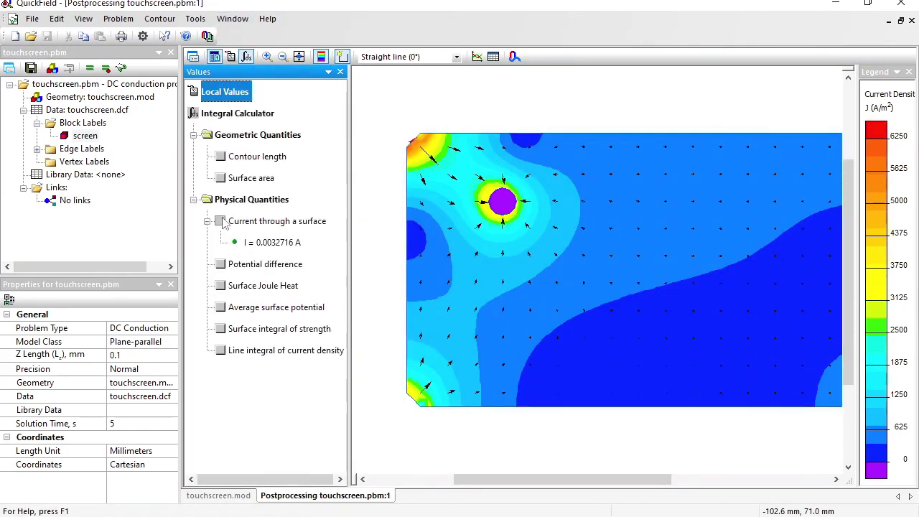
Step: Copy the calculated current 0.0032716 A into row 10 of the LibreOffice Calc spreadsheet
click(264, 243)
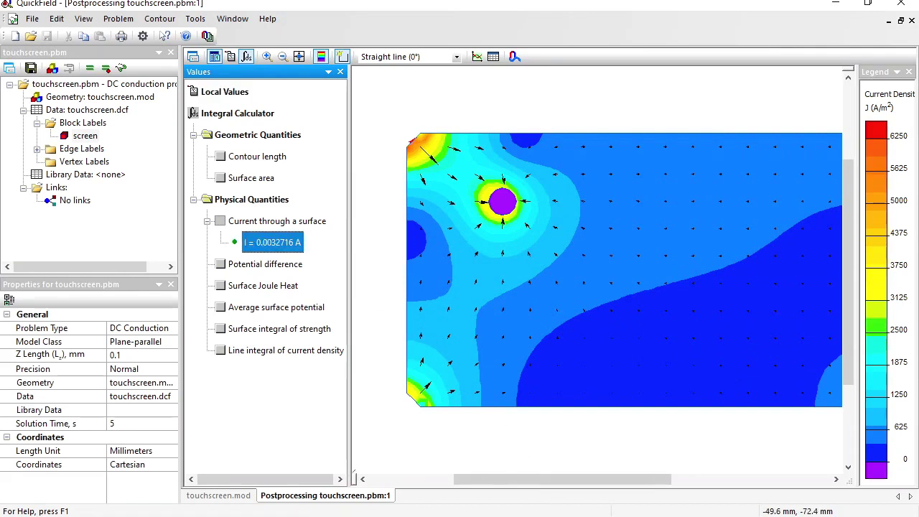
click(561, 516)
click(647, 224)
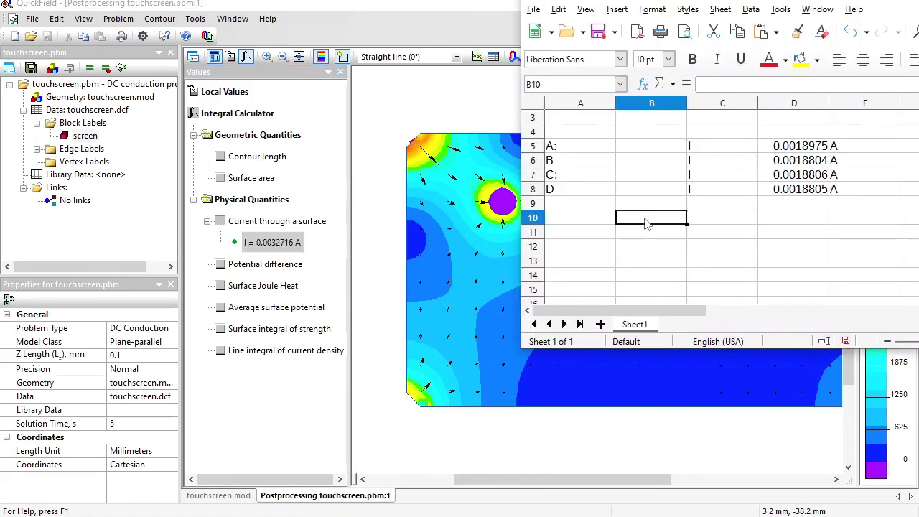
text(I	3.27E-03	A)
Step: Return to QuickField, replace the contour with the upper-right diagonal corner edge, calculate its surface current and reverse the contour direction
click(408, 26)
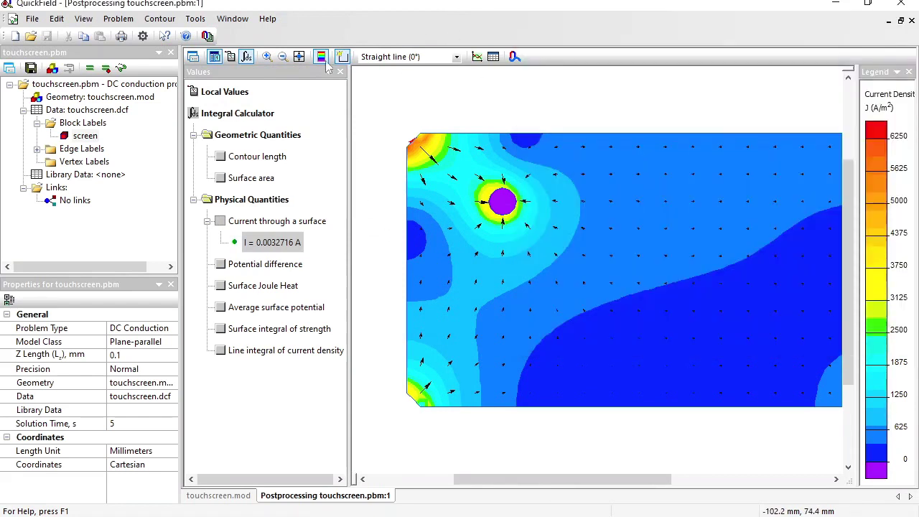
click(299, 57)
click(160, 18)
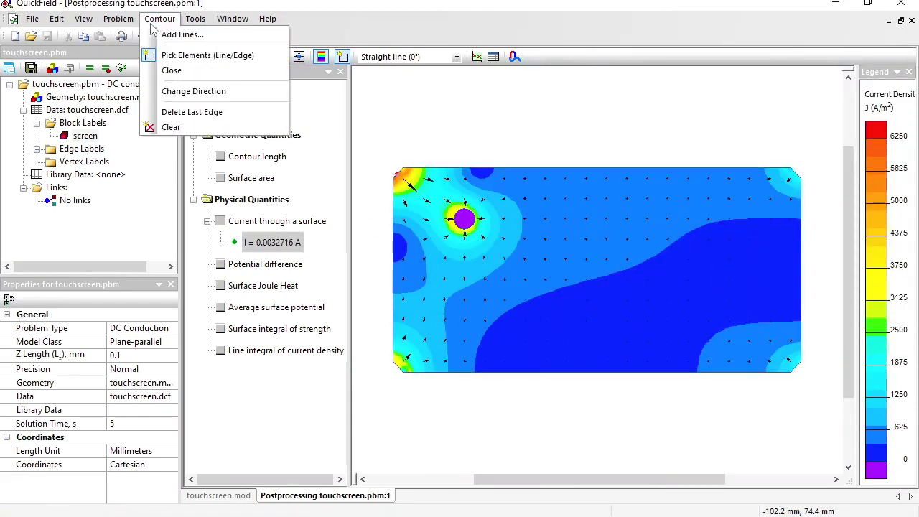
click(150, 126)
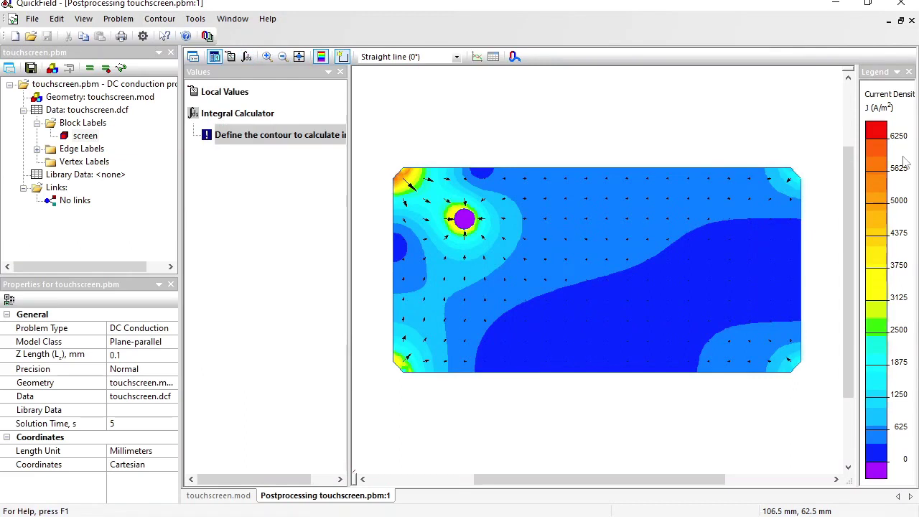
click(795, 172)
click(221, 221)
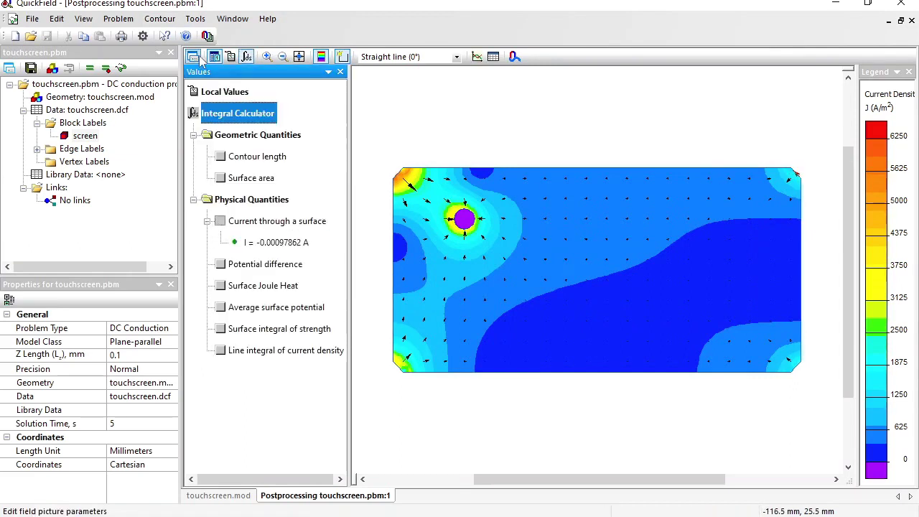
click(159, 18)
click(193, 90)
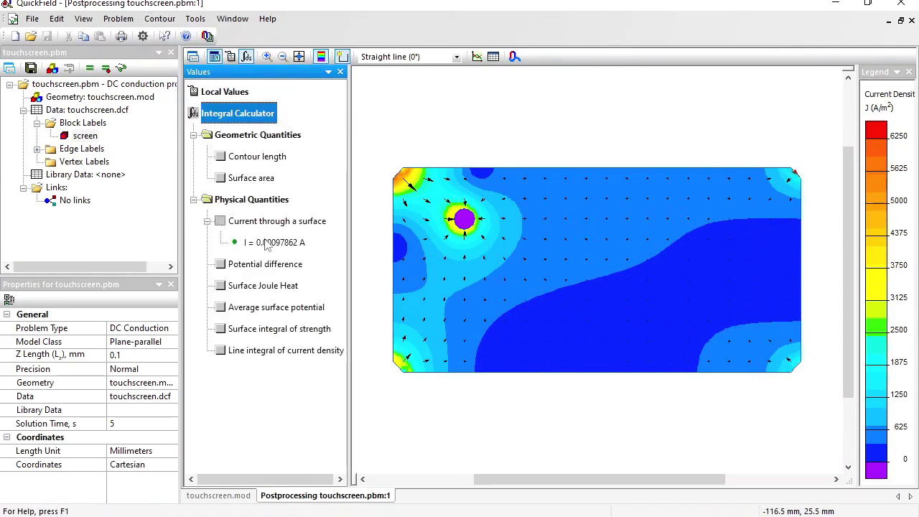
Step: Copy the calculated current 0.00097862 A into row 11 of the LibreOffice Calc spreadsheet
click(265, 243)
key(alt+Tab)
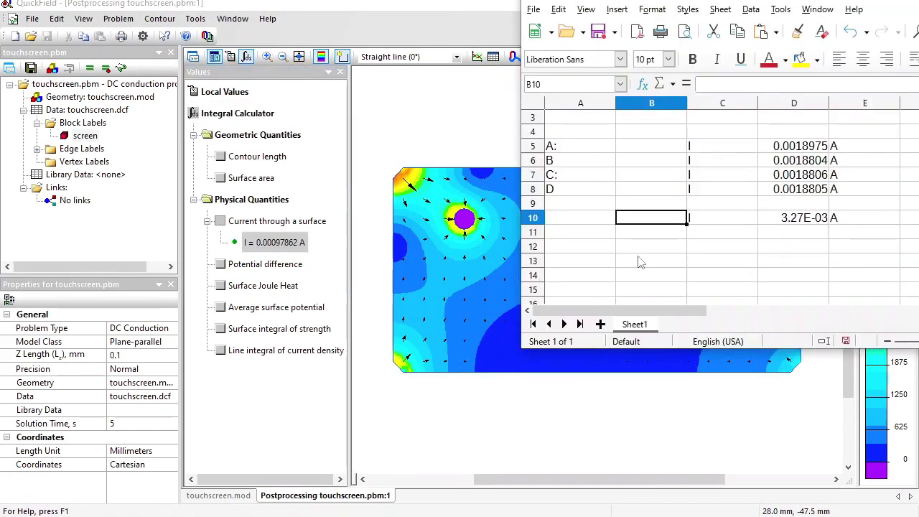
click(646, 233)
text(I = 0.00097862 A)
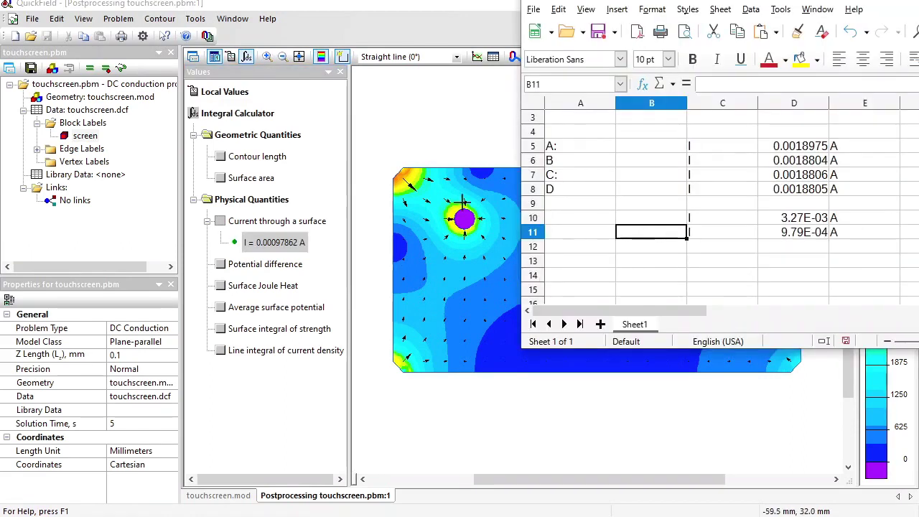
Step: Return to QuickField, replace the contour with the lower-right diagonal corner edge, and calculate the current through its surface
click(159, 18)
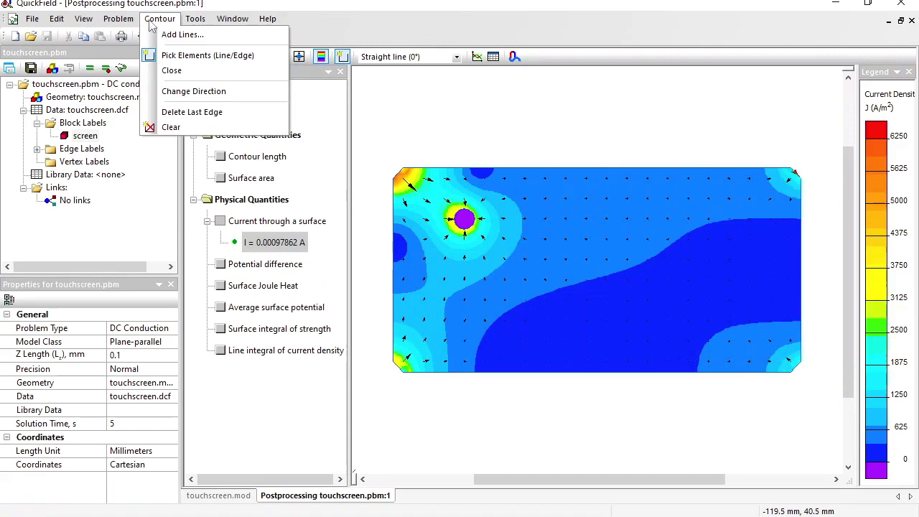
click(172, 125)
click(795, 366)
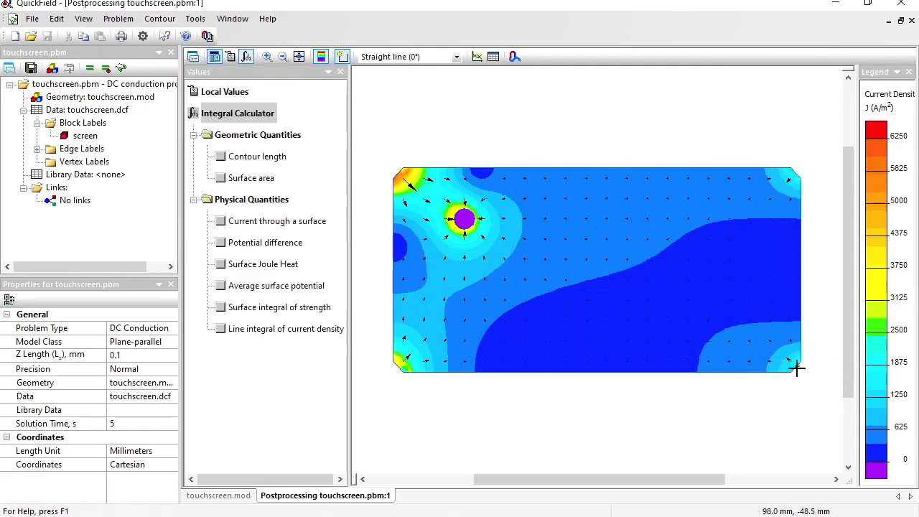
click(221, 221)
Step: Copy the calculated current 0.0009572 A into row 12 of the LibreOffice Calc spreadsheet
click(272, 242)
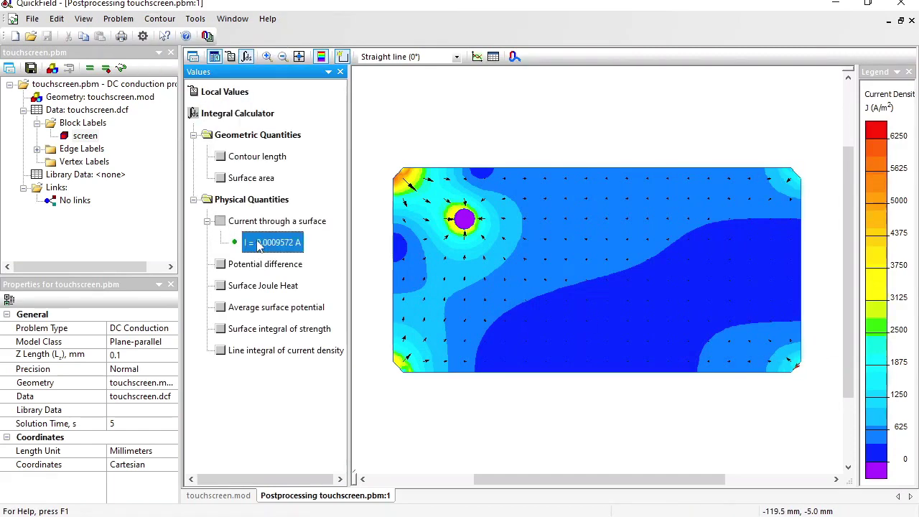
key(ctrl+c)
key(alt+Tab)
click(644, 247)
key(ctrl+v)
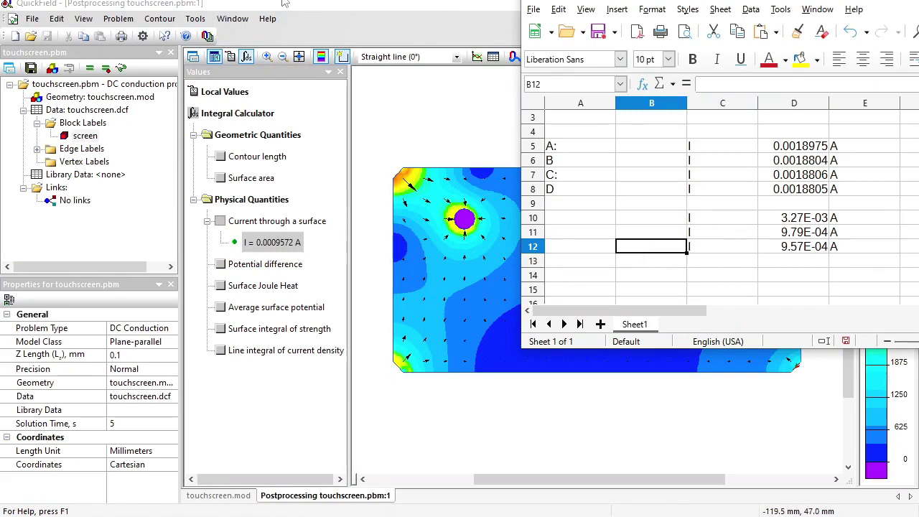
Step: Return to QuickField, replace the contour with the lower-left diagonal corner edge, and calculate its surface current for the moved touch point
click(273, 7)
click(159, 18)
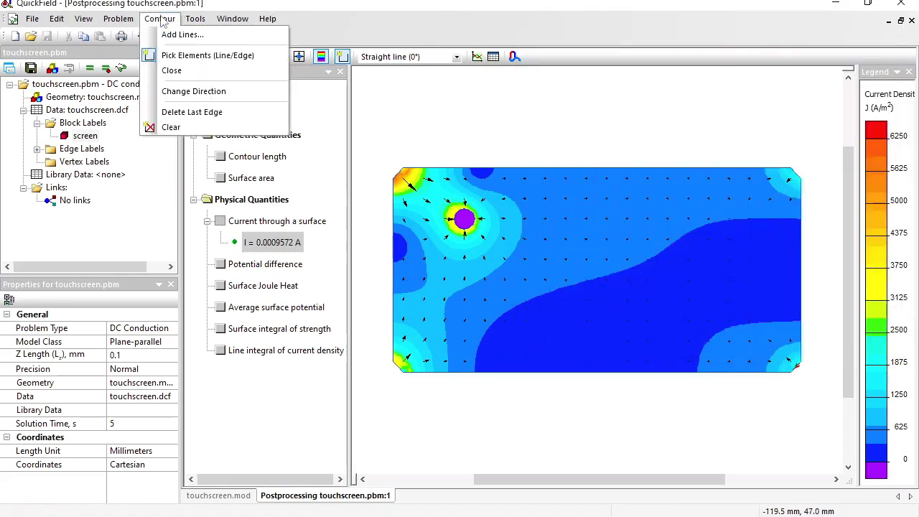
click(162, 125)
click(398, 364)
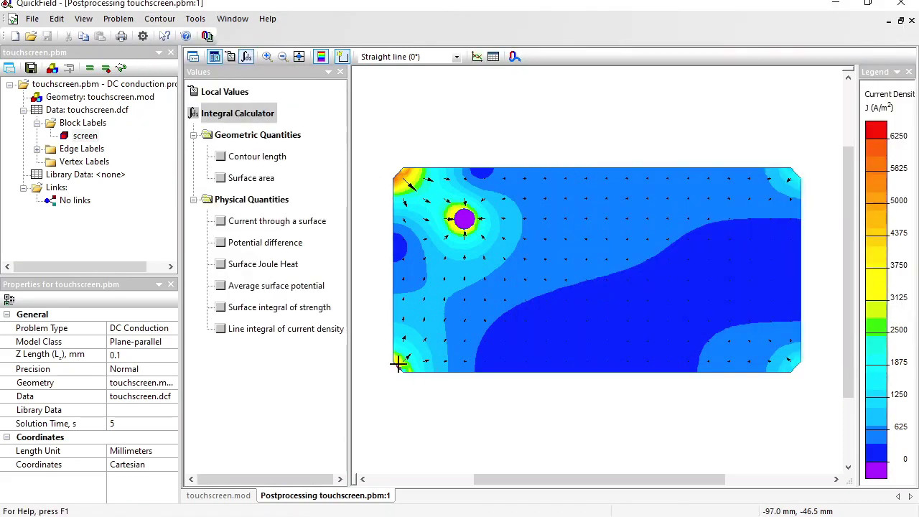
click(221, 221)
Step: Copy the calculated current 0.0020094 A into row 13 of the LibreOffice Calc spreadsheet
click(263, 244)
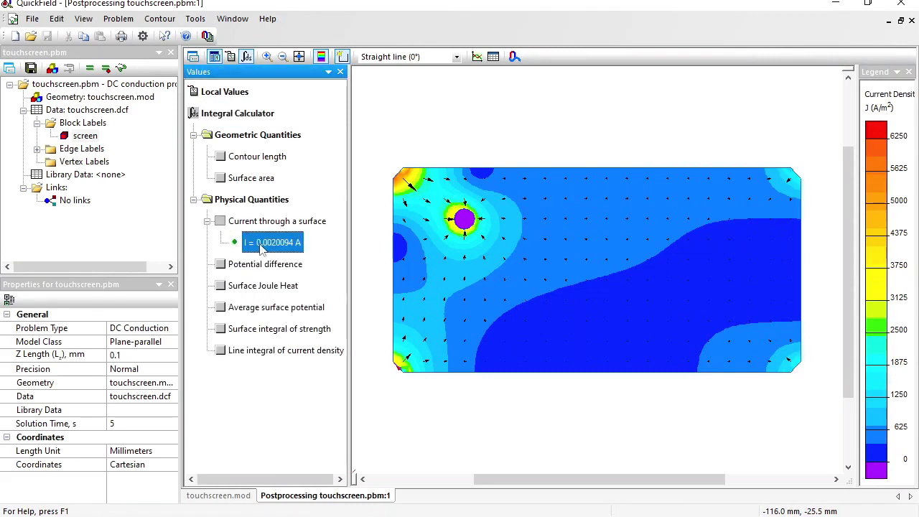
key(alt+Tab)
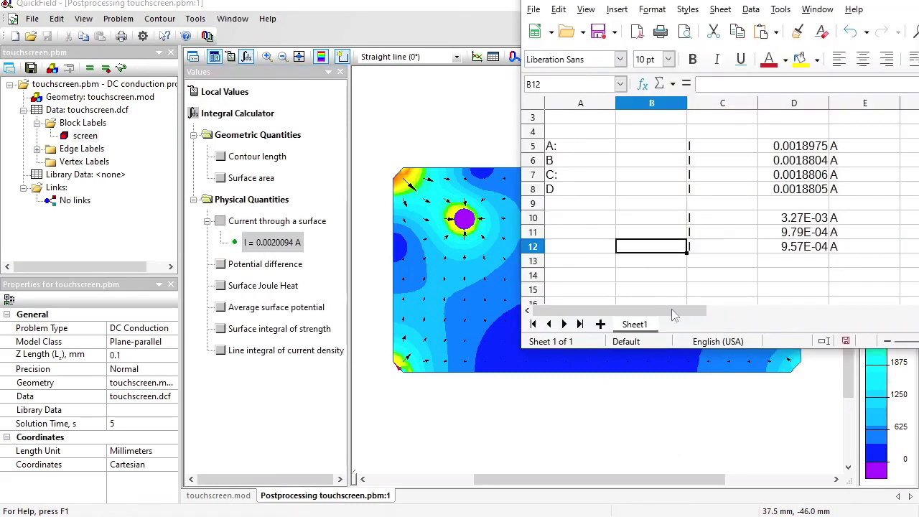
click(645, 264)
key(ctrl+v)
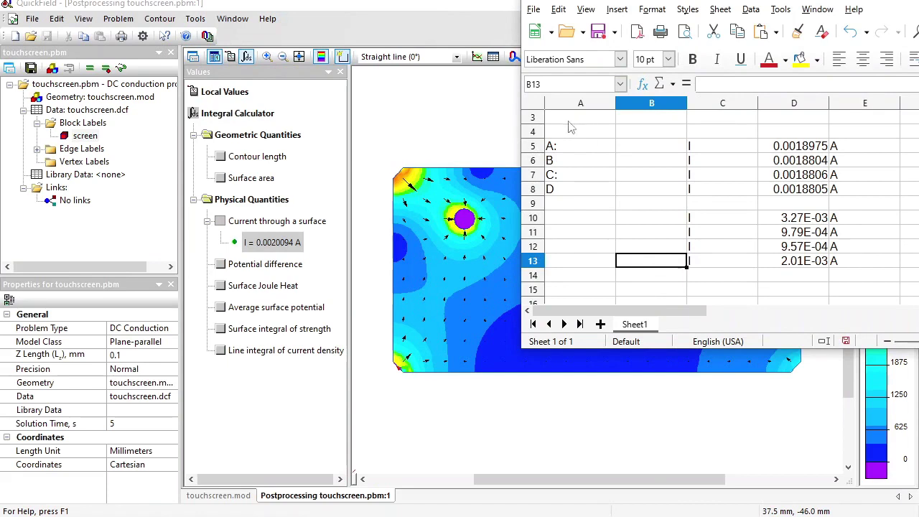
Step: Copy the corner labels from cells A5:A8 into cells A10:A13
drag(567, 146, 557, 196)
key(ctrl+c)
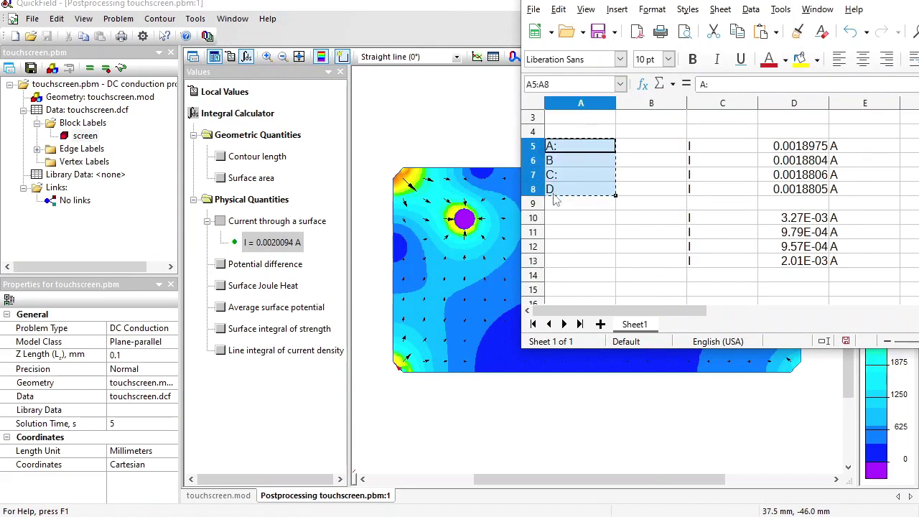
click(553, 217)
key(ctrl+v)
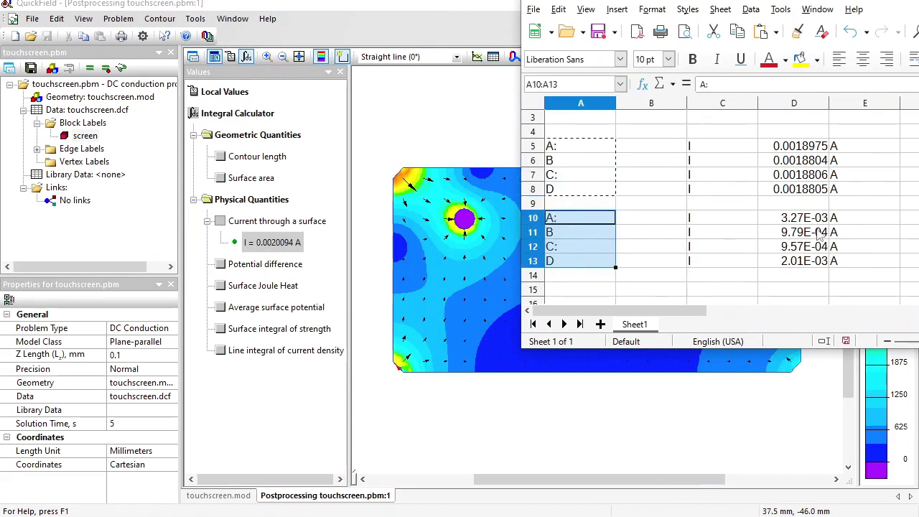
Step: Change the number format of the currents in cells D10:D13 from scientific to plain decimal notation
drag(822, 219, 822, 260)
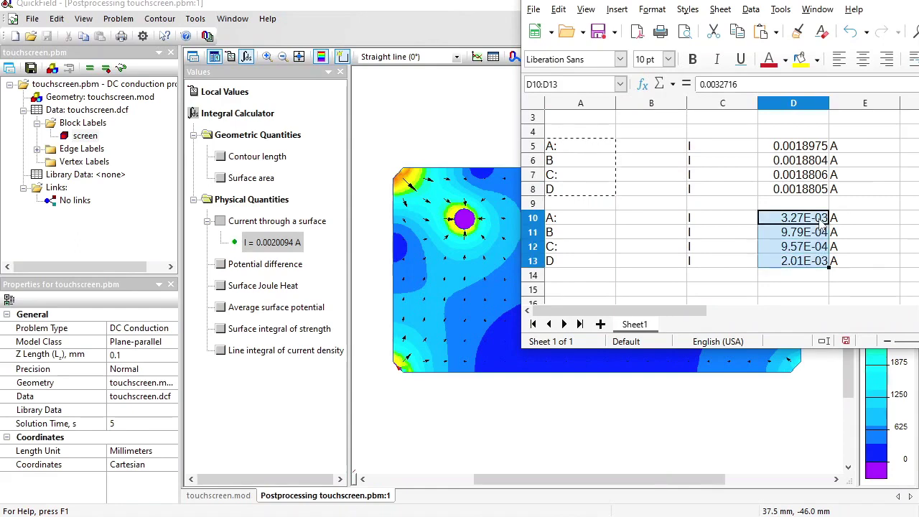
click(651, 9)
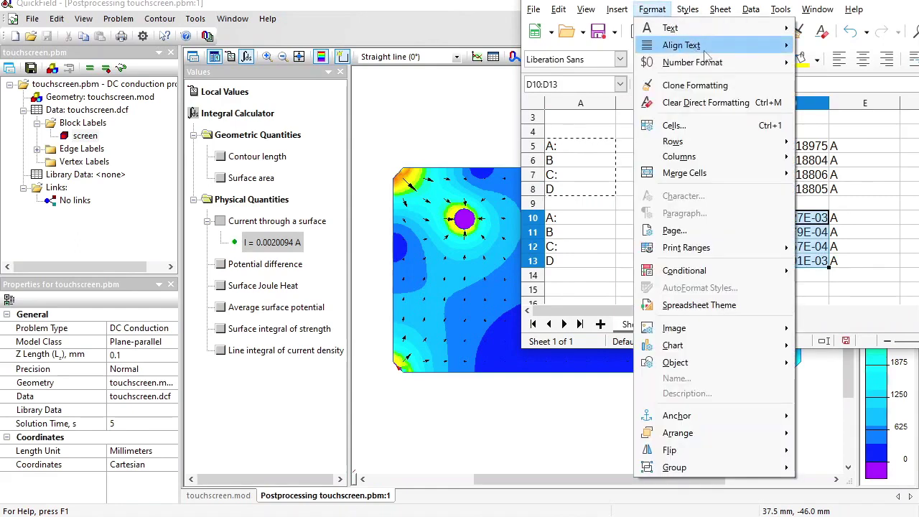
mouse_move(712, 63)
click(580, 71)
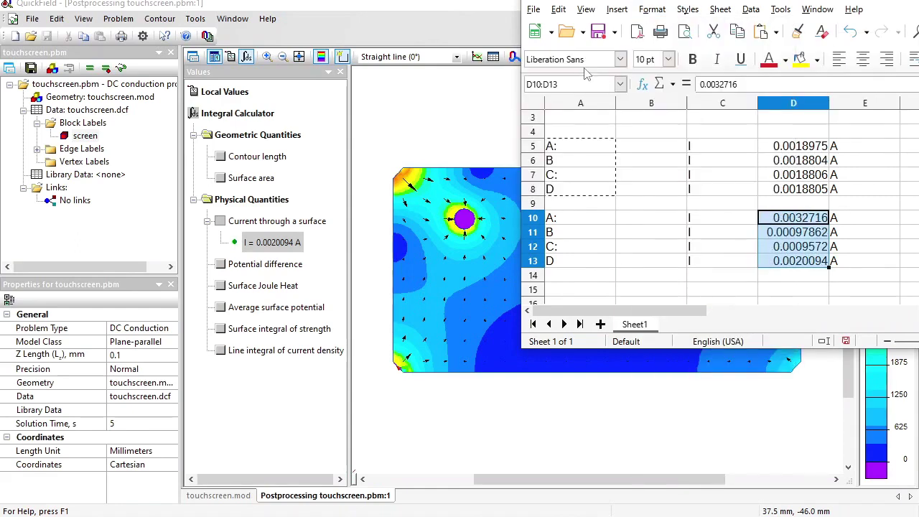
key(Down)
key(Down)
key(Down)
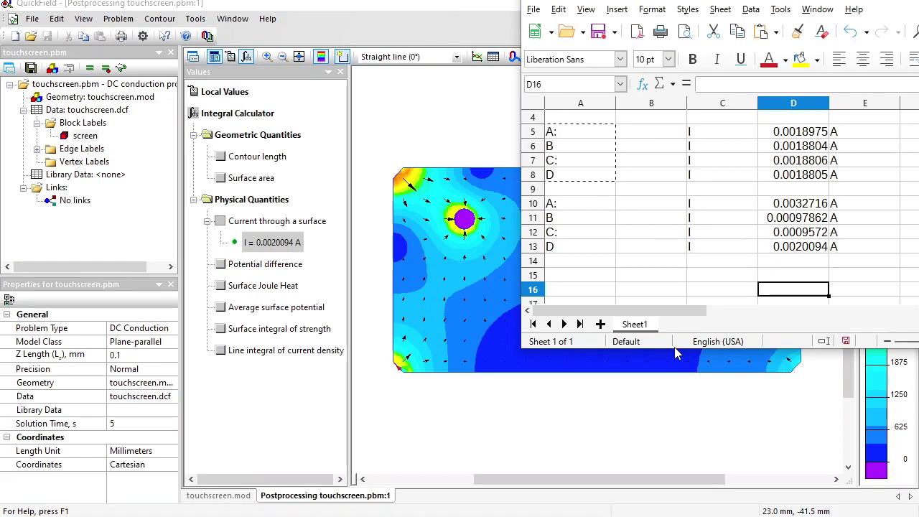
Step: Switch back to QuickField and open LabelMover for a serial analysis with touchscreen.pbm as the base problem
click(433, 24)
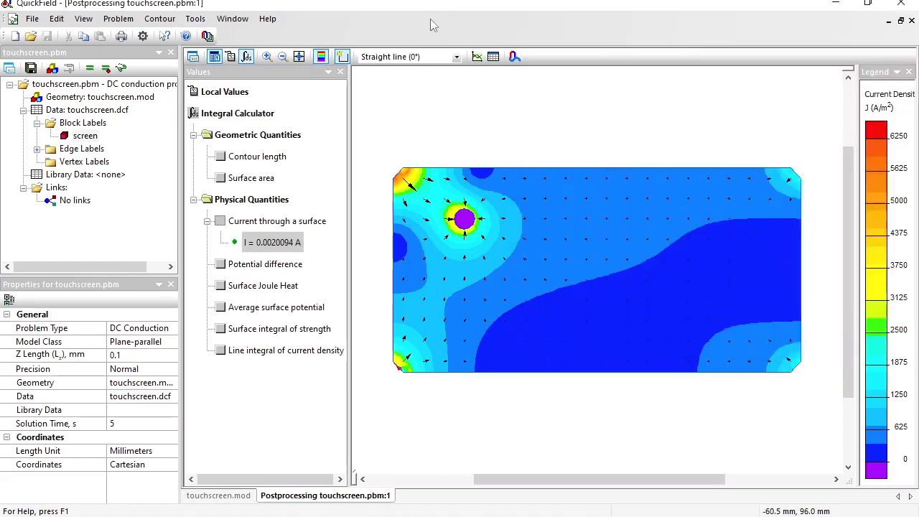
click(207, 37)
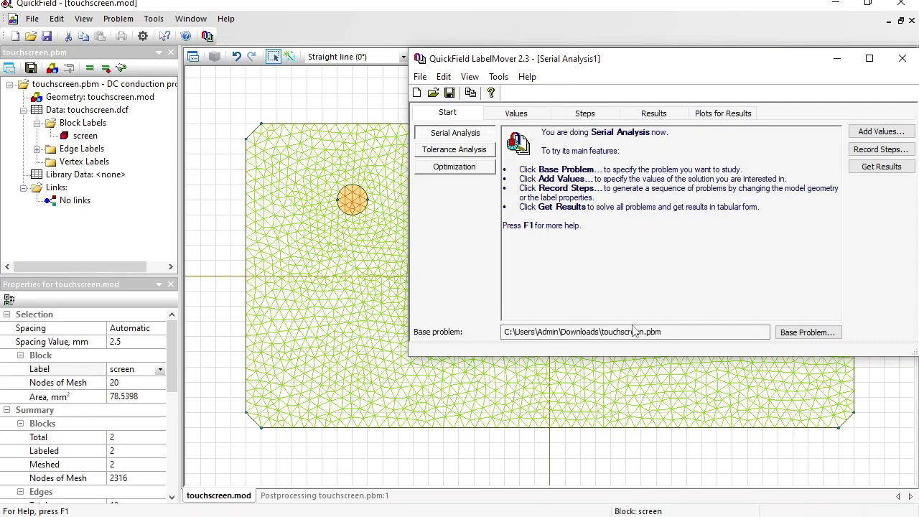
drag(634, 331, 591, 331)
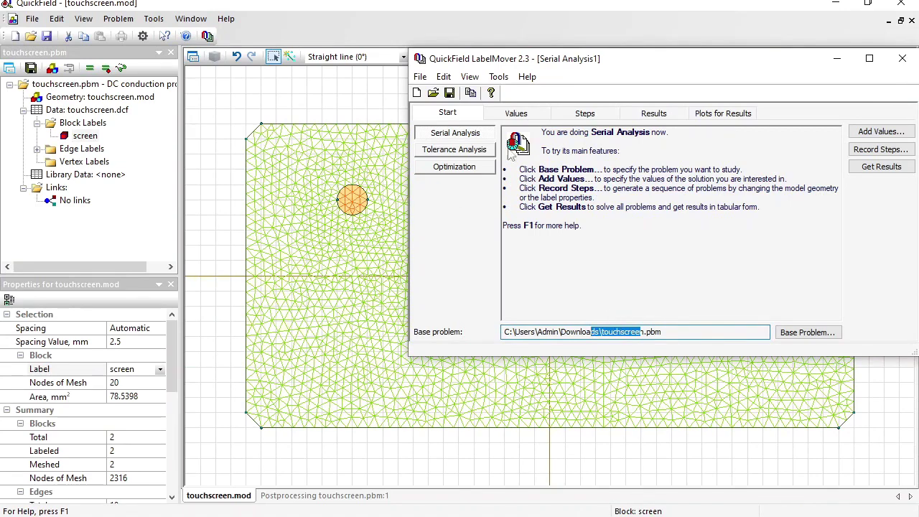
Step: Add the physical quantity Current through surface for edge labels A, B, C and D to the analysis values
click(510, 115)
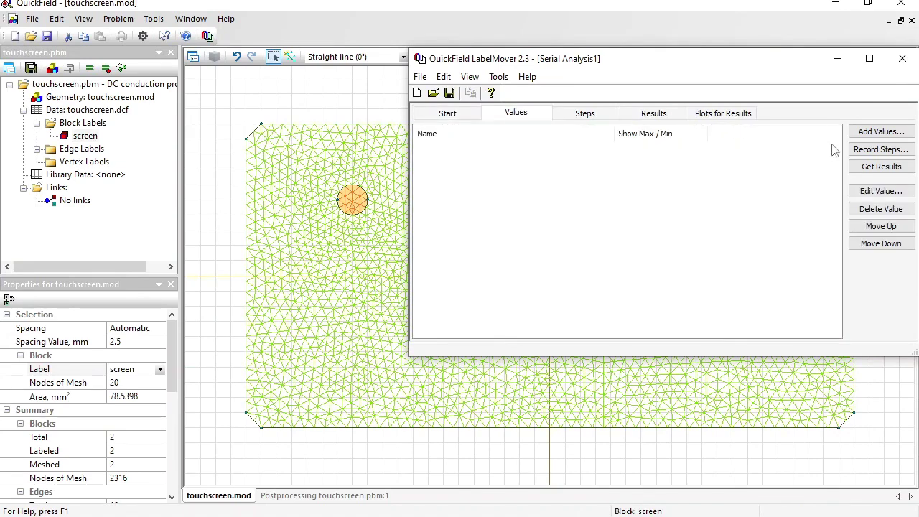
click(882, 133)
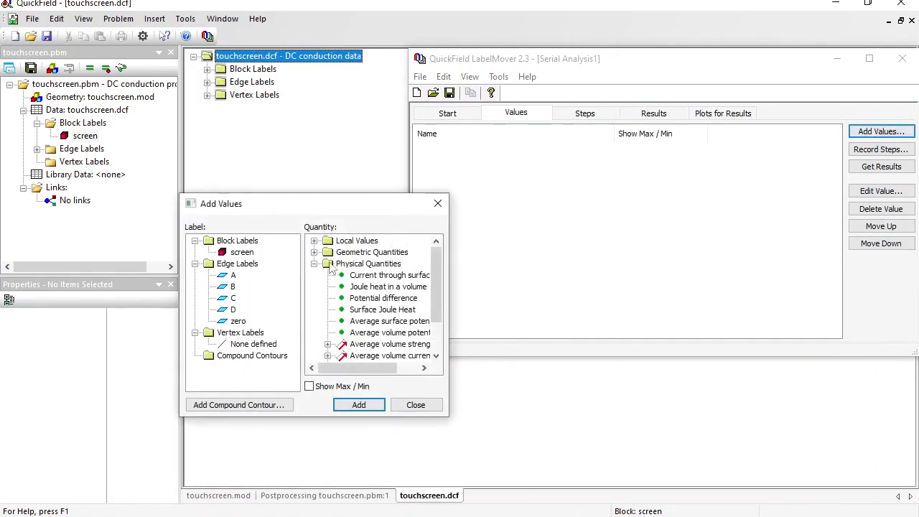
click(232, 277)
click(384, 275)
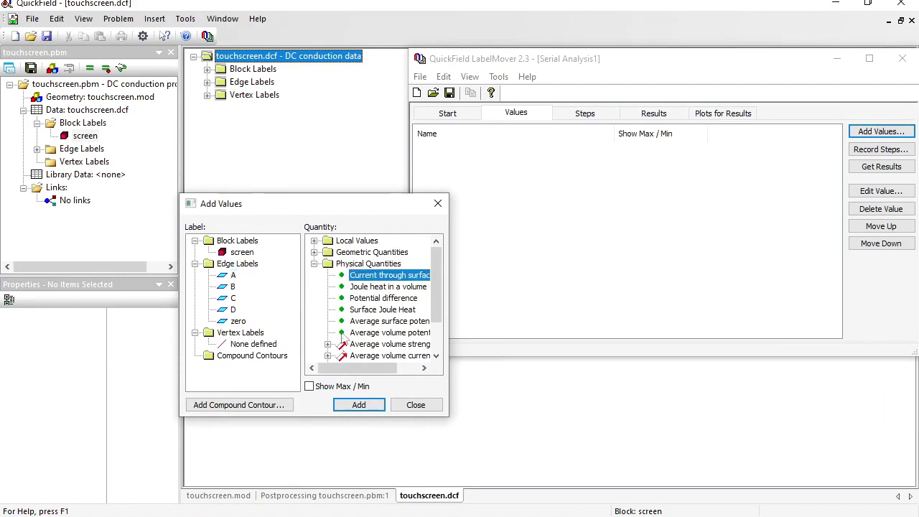
click(358, 404)
click(232, 286)
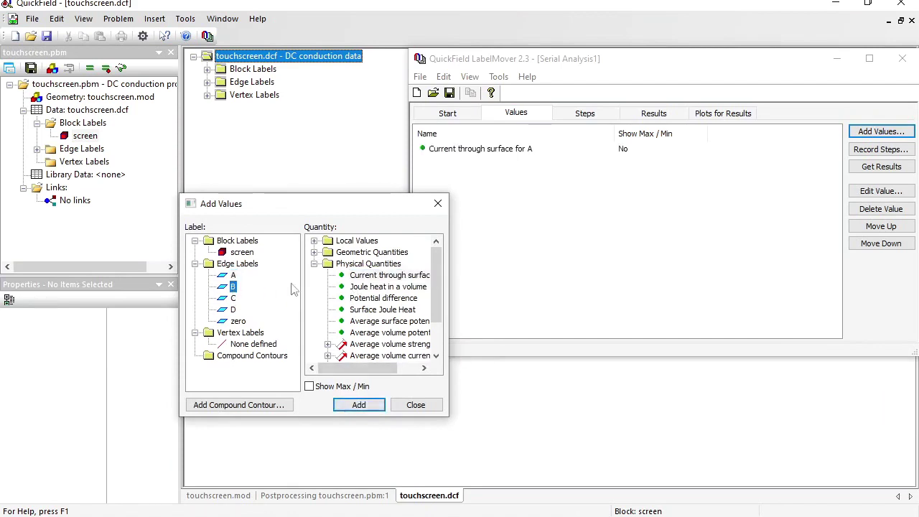
click(358, 404)
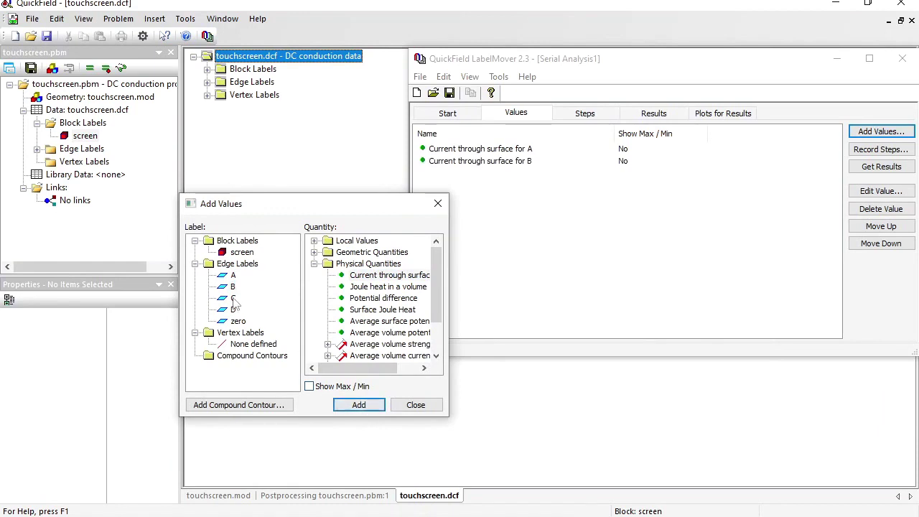
click(357, 405)
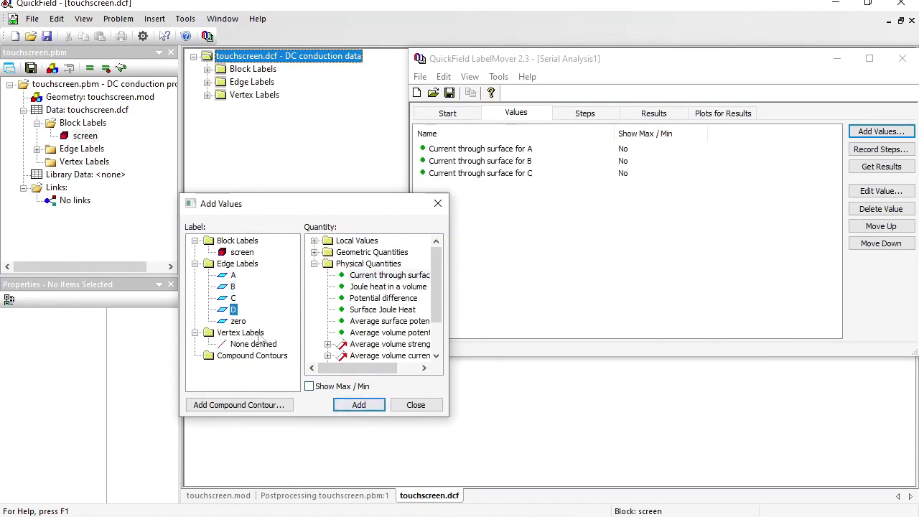
click(363, 405)
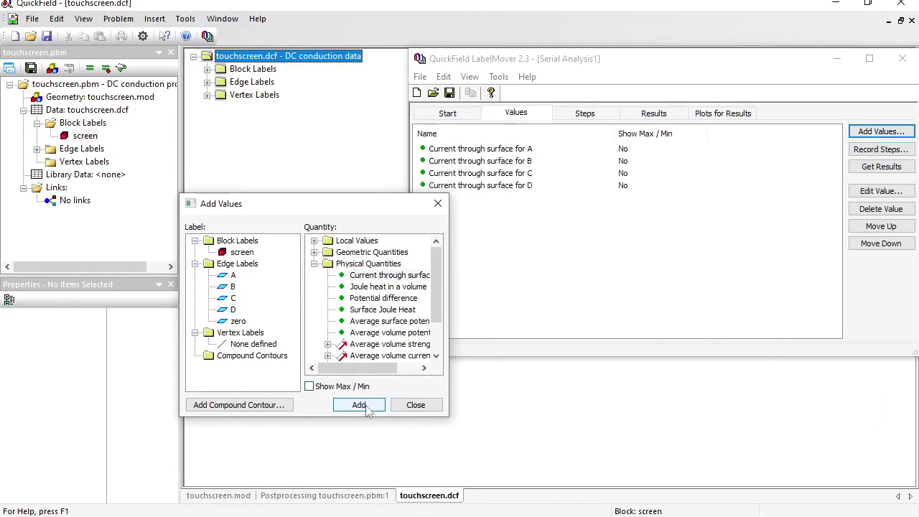
click(420, 406)
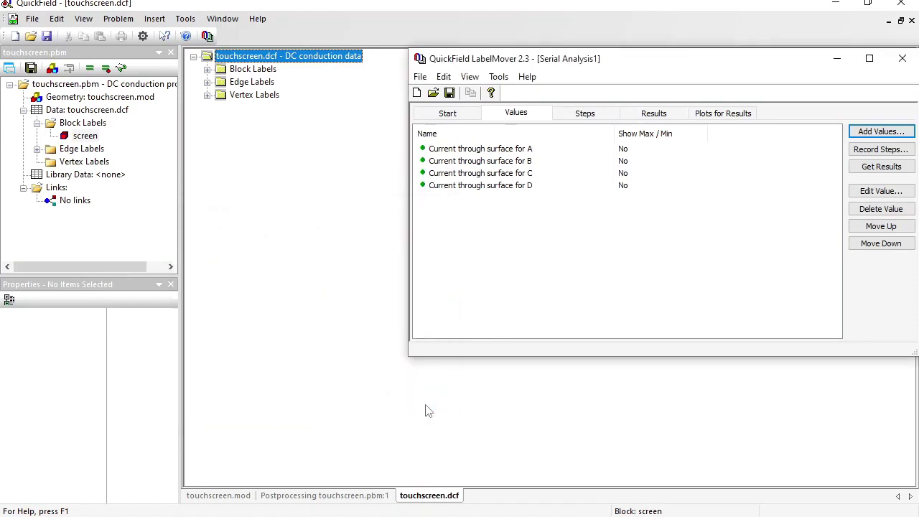
Step: Record a Move step displacing the zero edge label by dx 5 mm and dy 0 mm, and check the touch circle in 1.mod
click(585, 115)
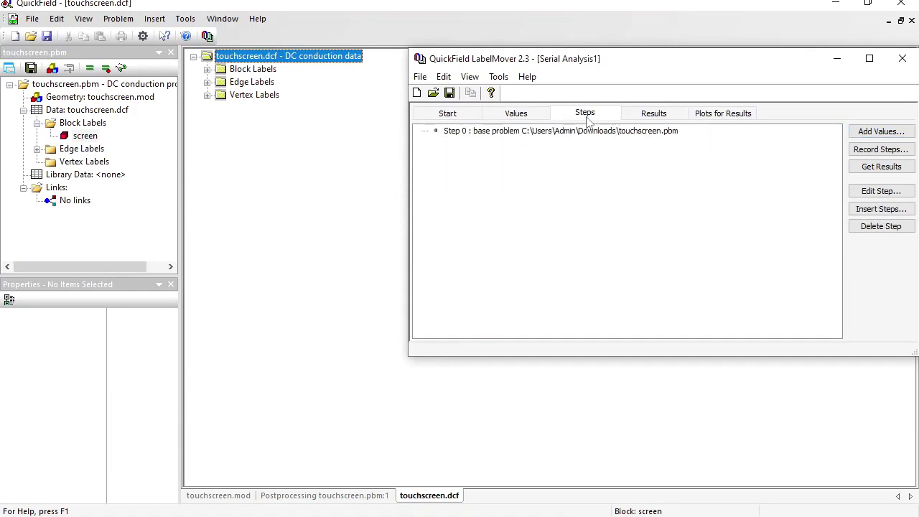
click(881, 149)
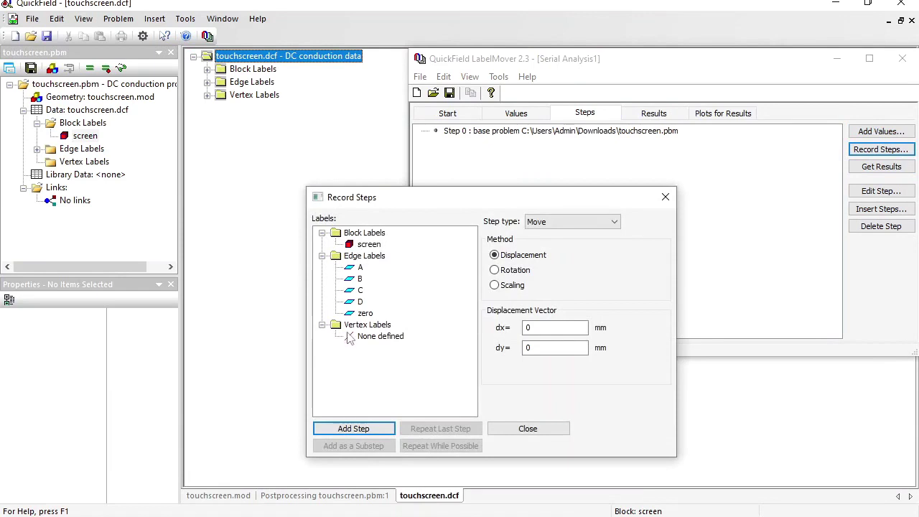
click(353, 316)
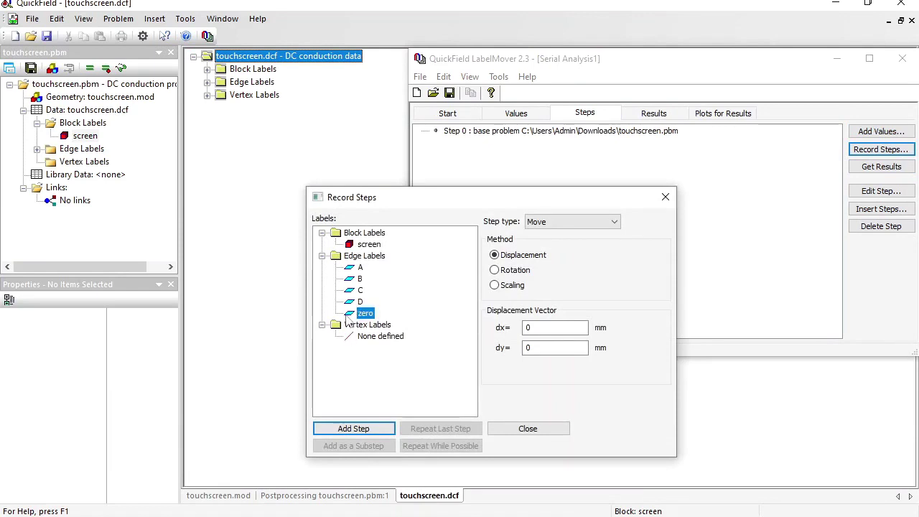
key(Tab)
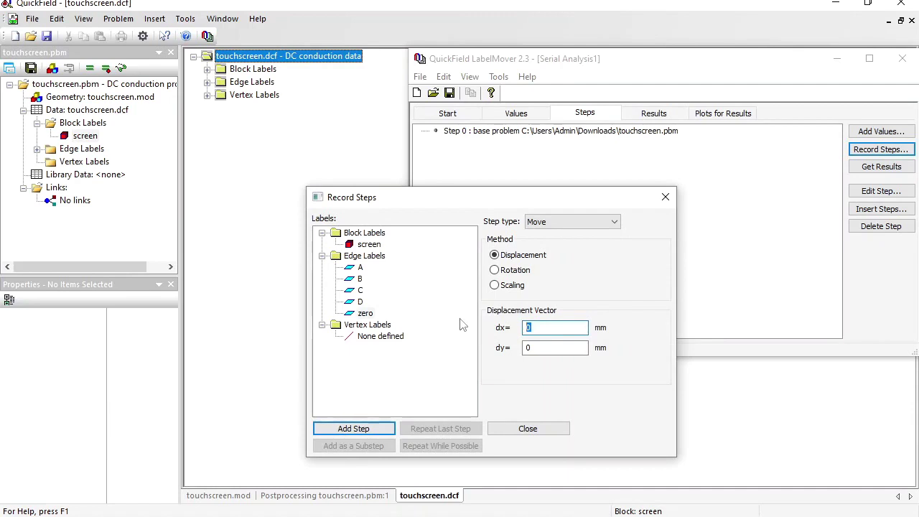
click(385, 429)
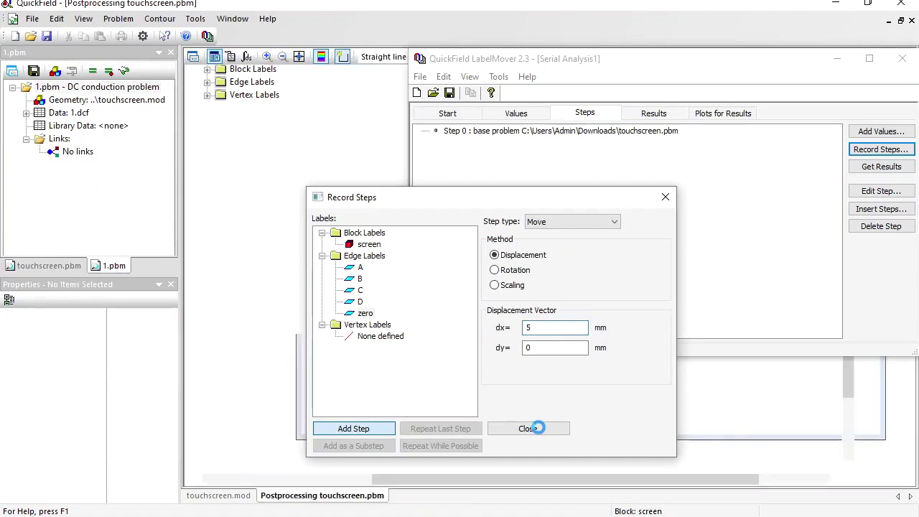
click(538, 428)
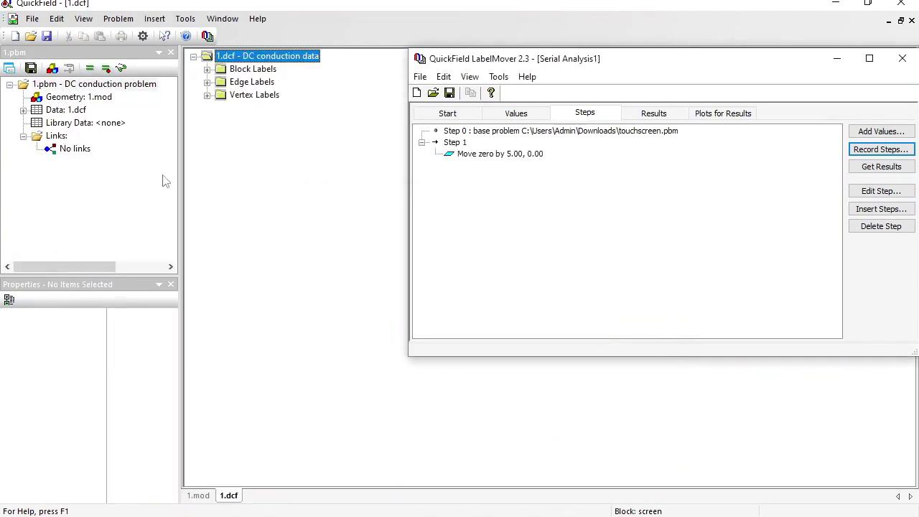
click(198, 496)
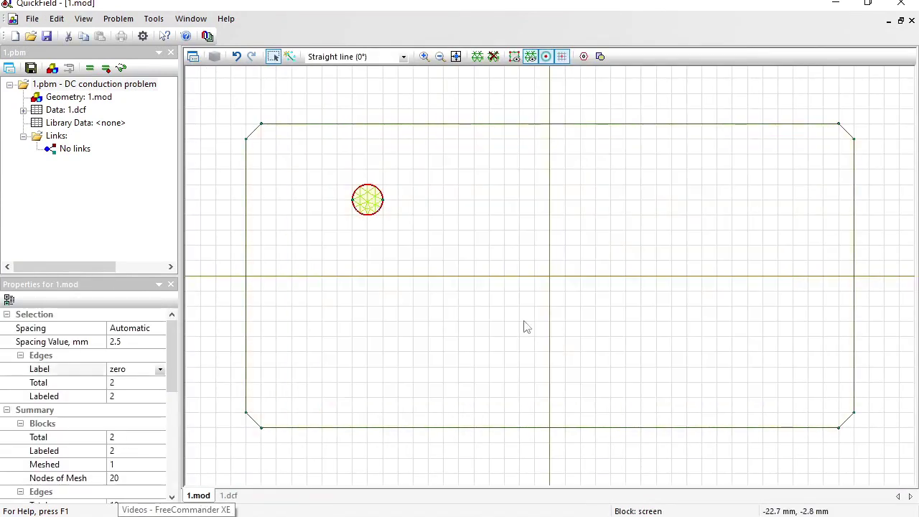
key(alt+Tab)
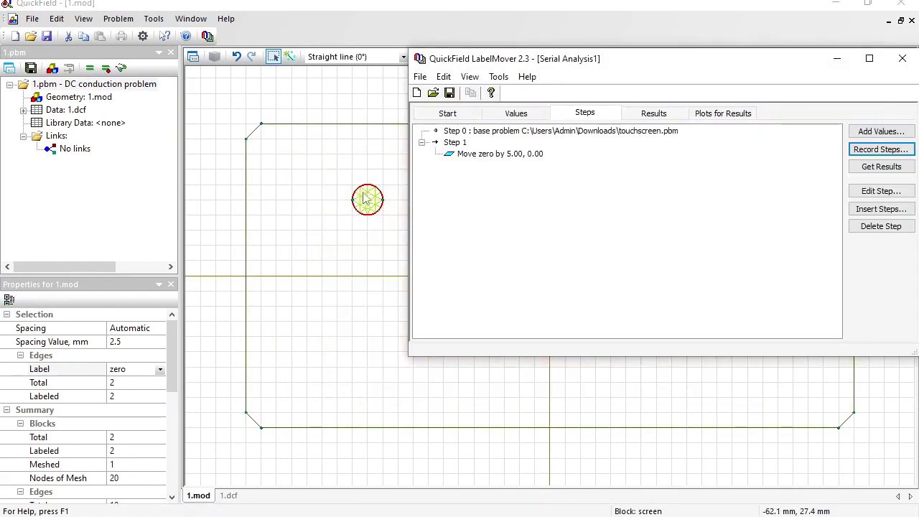
Step: Set the repetition of Step 1 to Repeat while possible
click(451, 143)
right_click(450, 145)
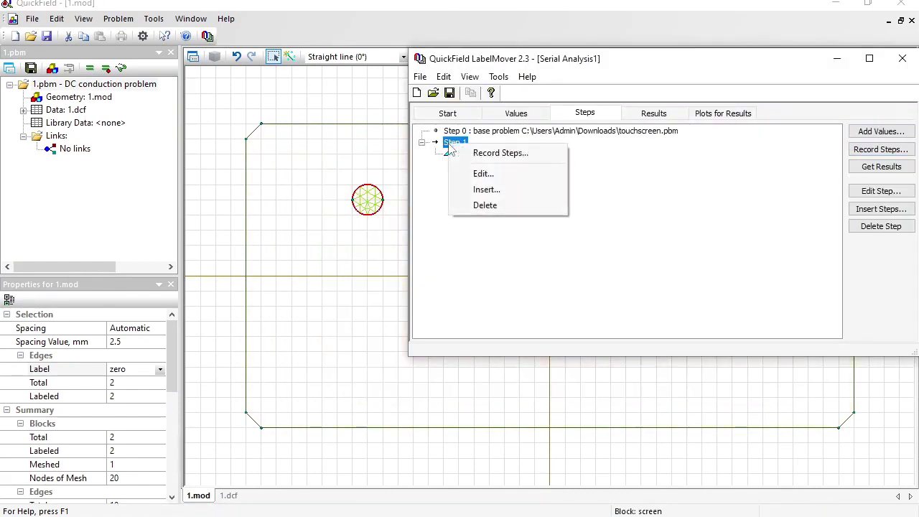
click(476, 174)
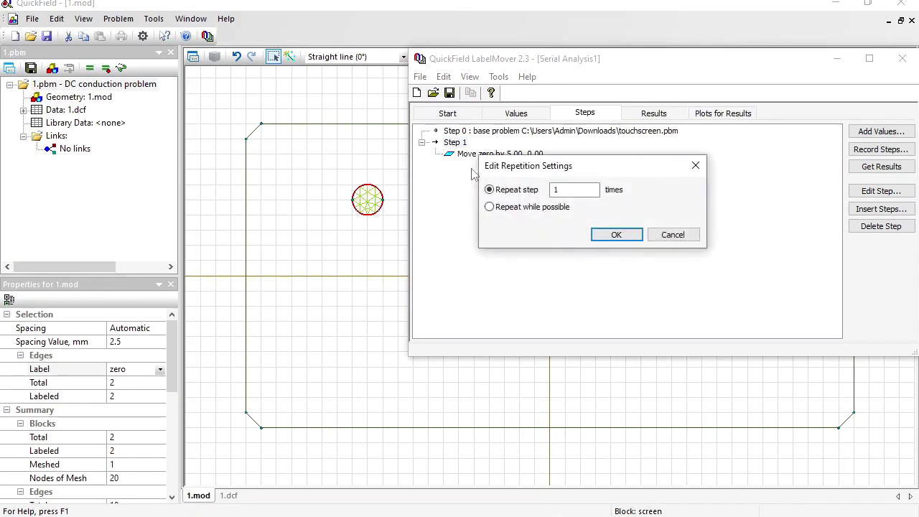
click(490, 207)
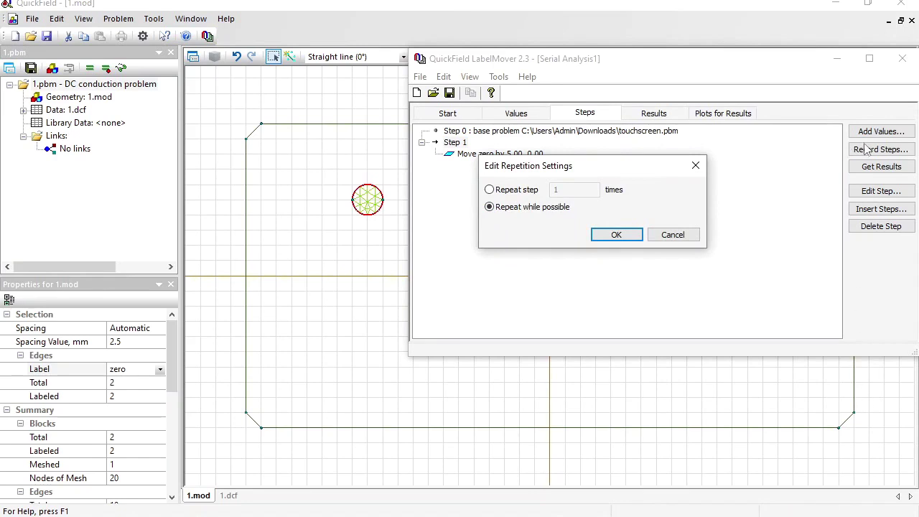
click(616, 234)
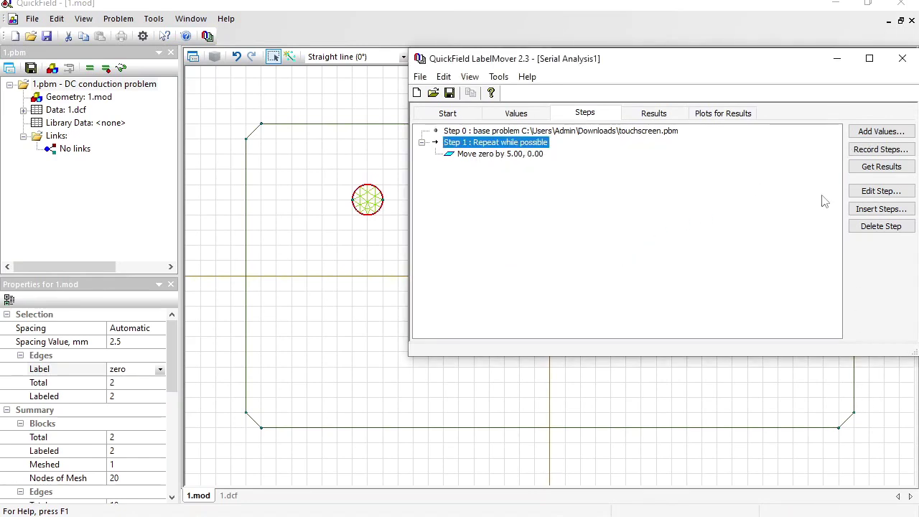
Step: Review the serial analysis setup, solve all its problems, and examine the tabulated surface currents for every step
click(447, 113)
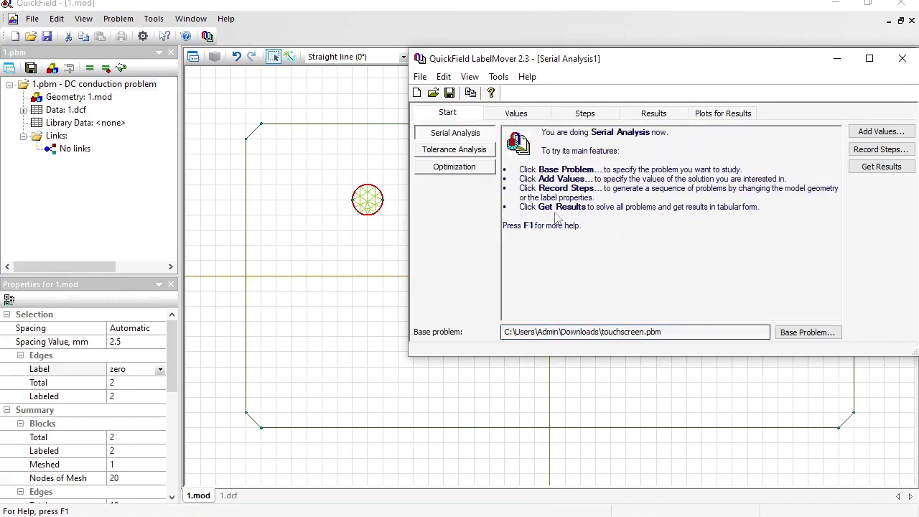
click(528, 115)
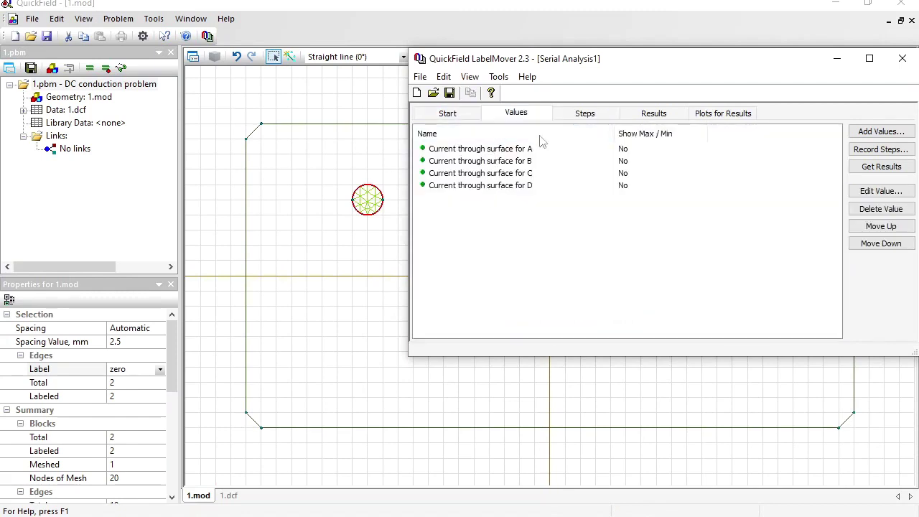
click(570, 114)
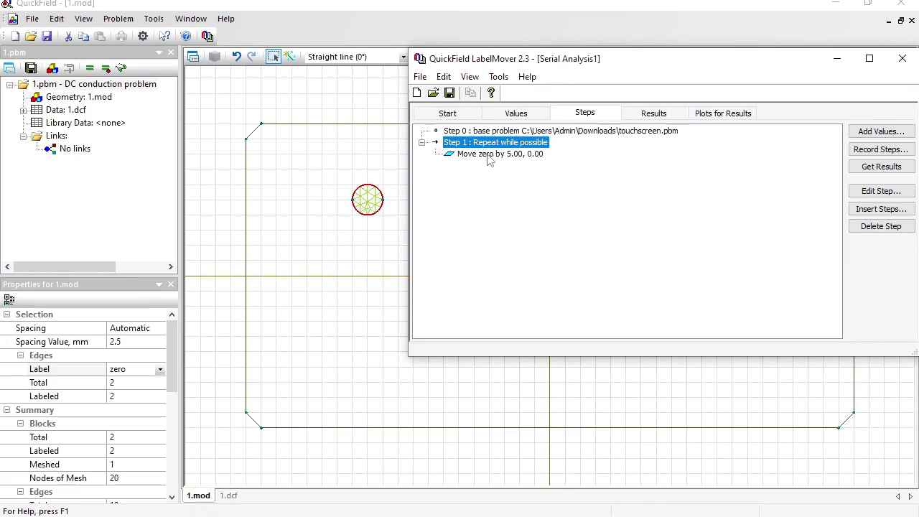
click(881, 166)
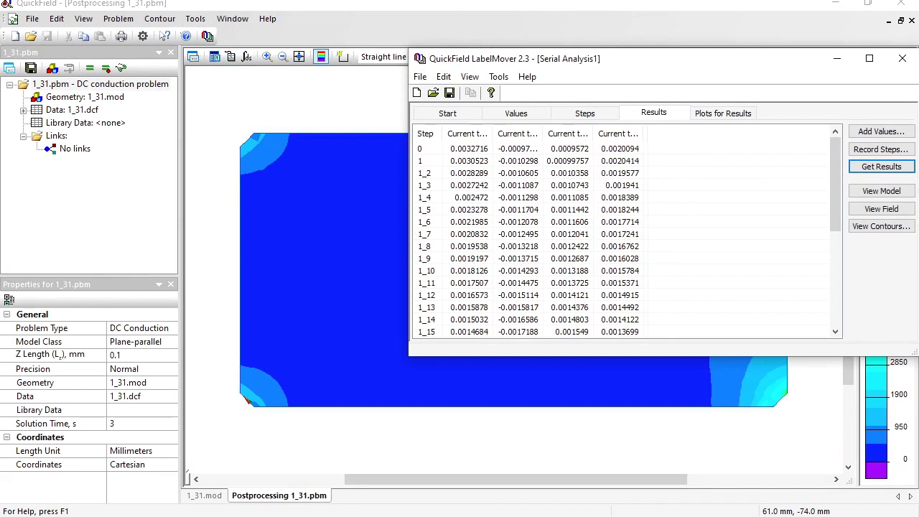
drag(834, 185, 837, 311)
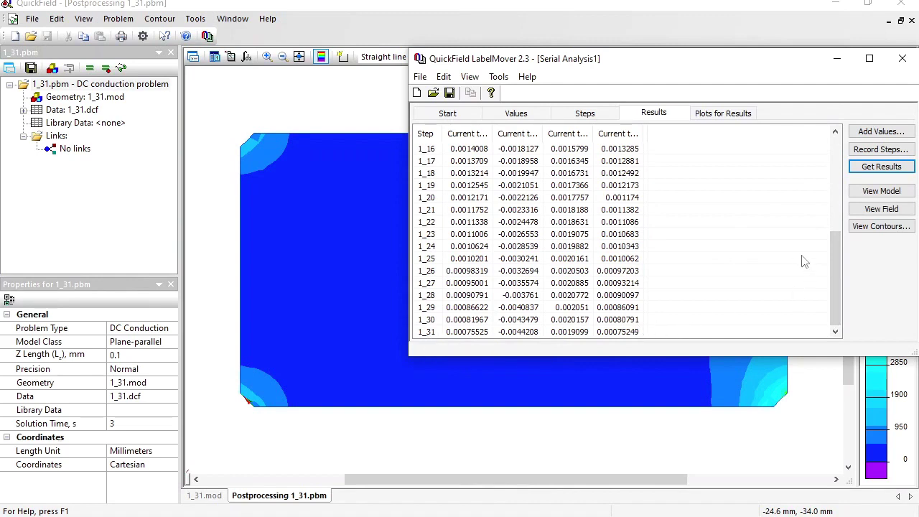
Step: Examine the plot of Current through surface for A against Step, moving the LabelMover window to compare it with the field picture
click(715, 114)
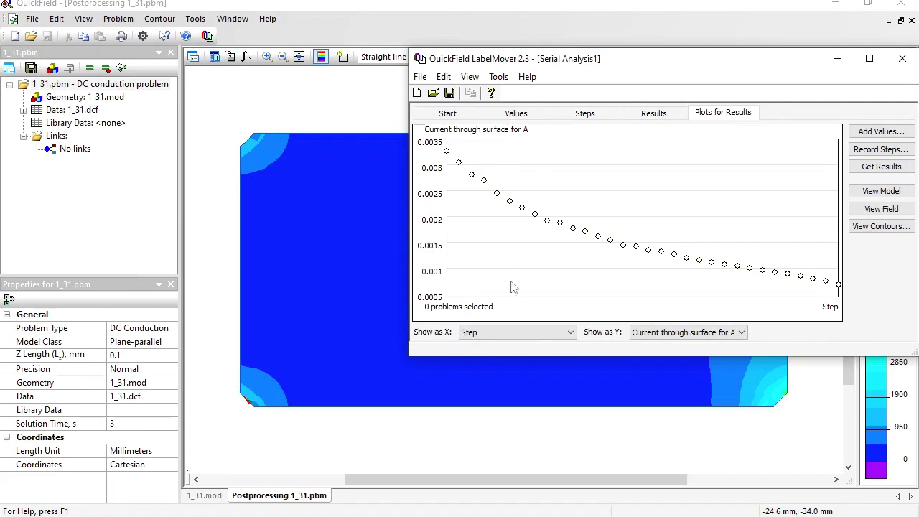
click(568, 332)
click(569, 331)
drag(741, 62, 596, 255)
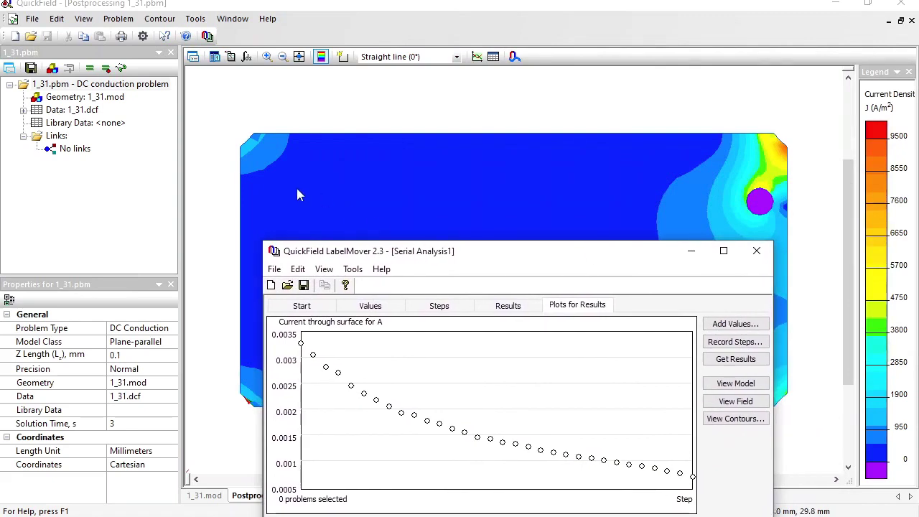
drag(590, 251, 531, 151)
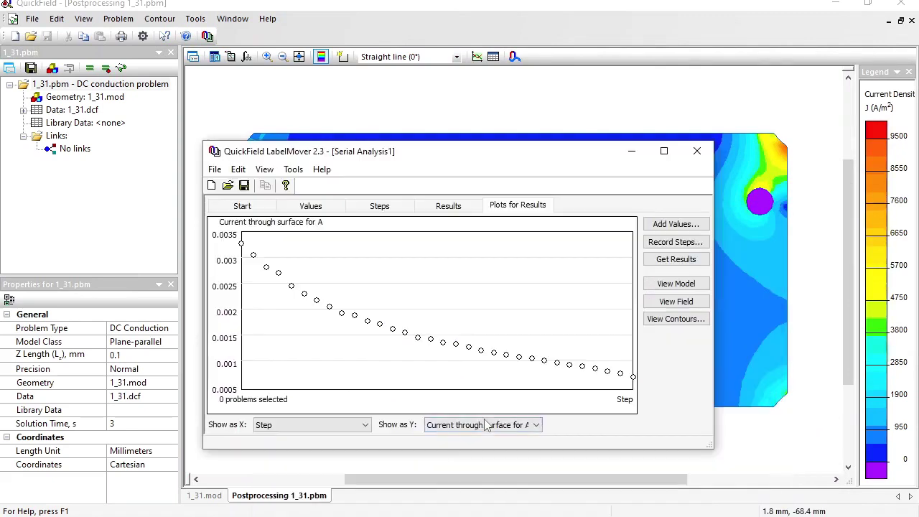
Step: Examine the plot of Current through surface for B against Step and compare it with the results table
click(483, 424)
click(477, 457)
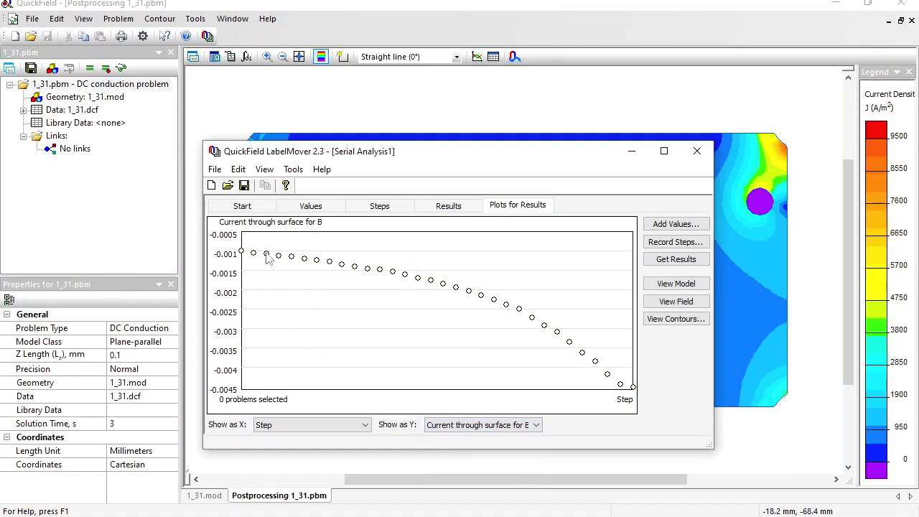
click(444, 206)
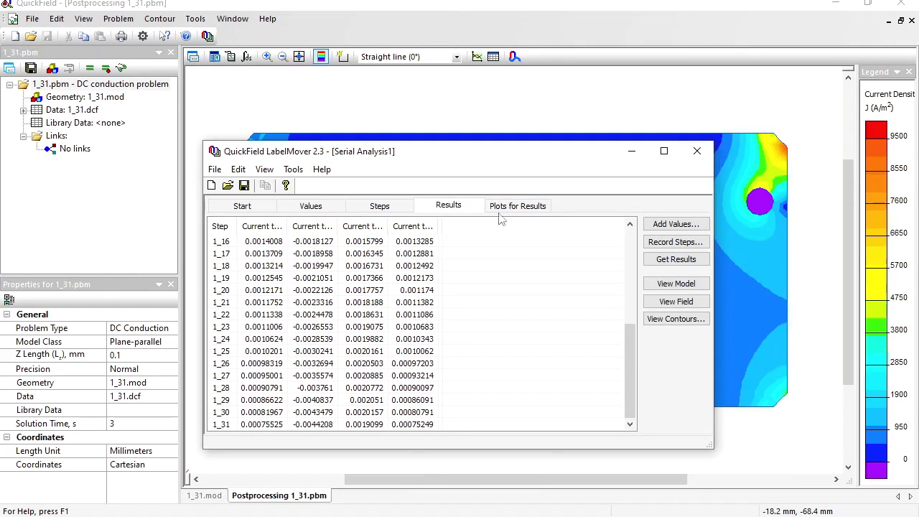
click(522, 208)
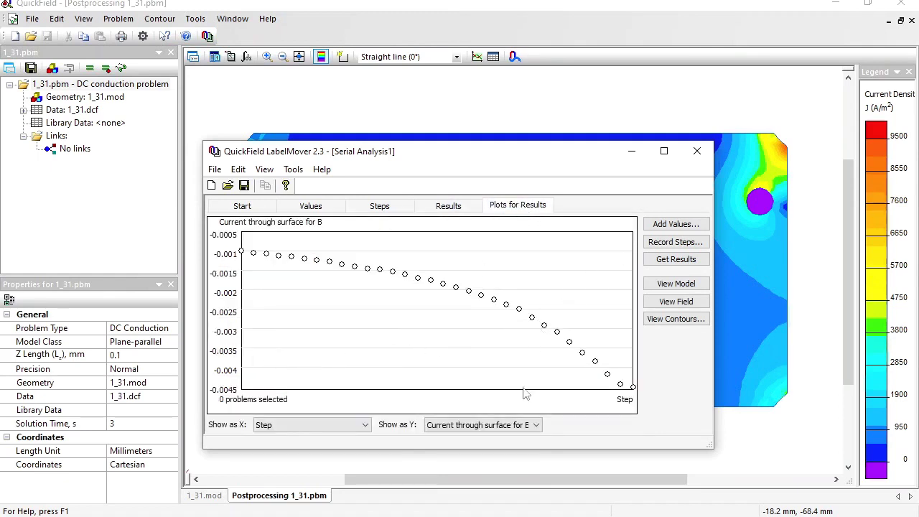
Step: Examine the plots of Current through surface for C and for D against Step, checking the results table too
click(509, 424)
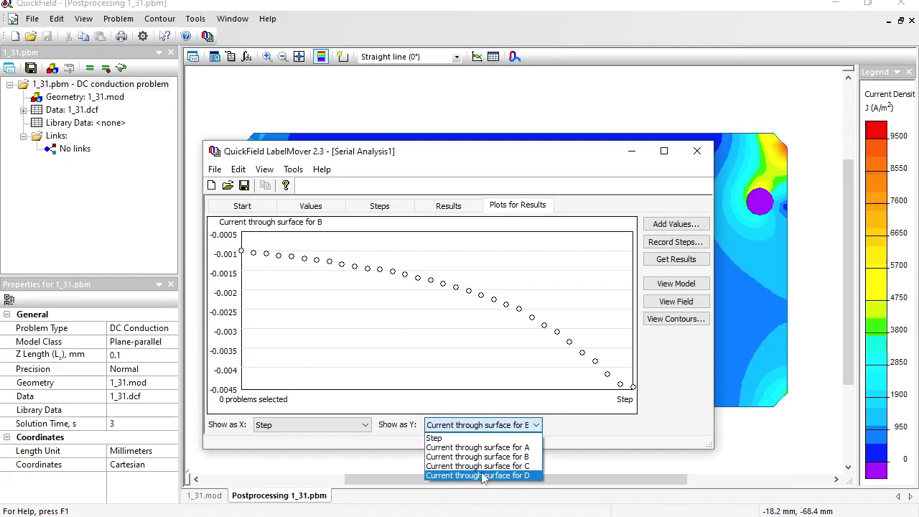
click(477, 466)
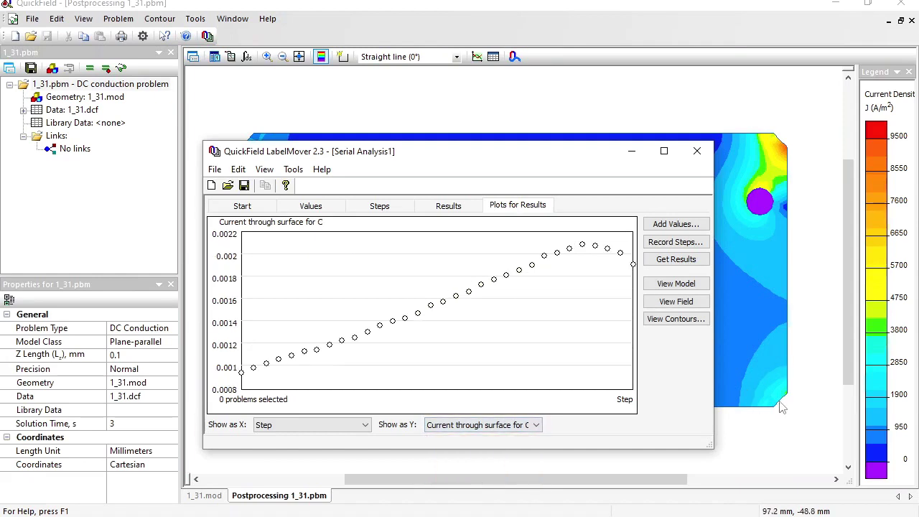
click(529, 424)
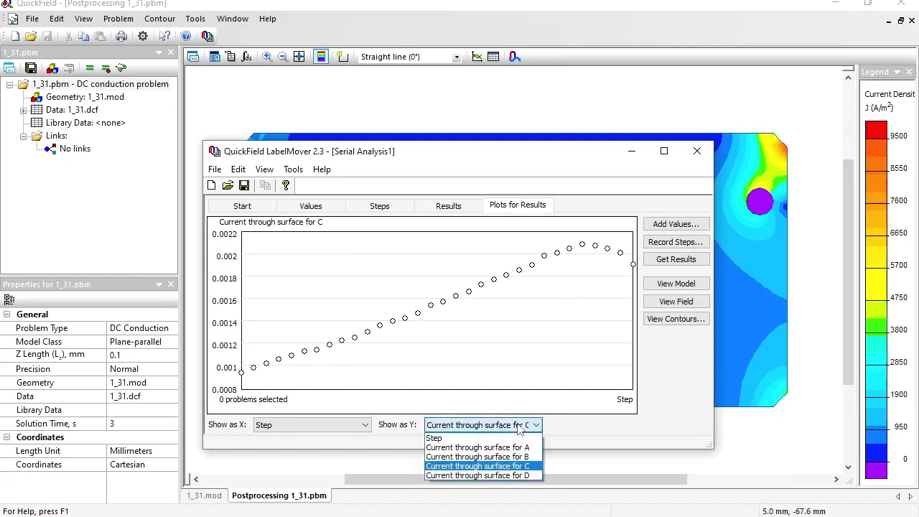
click(494, 475)
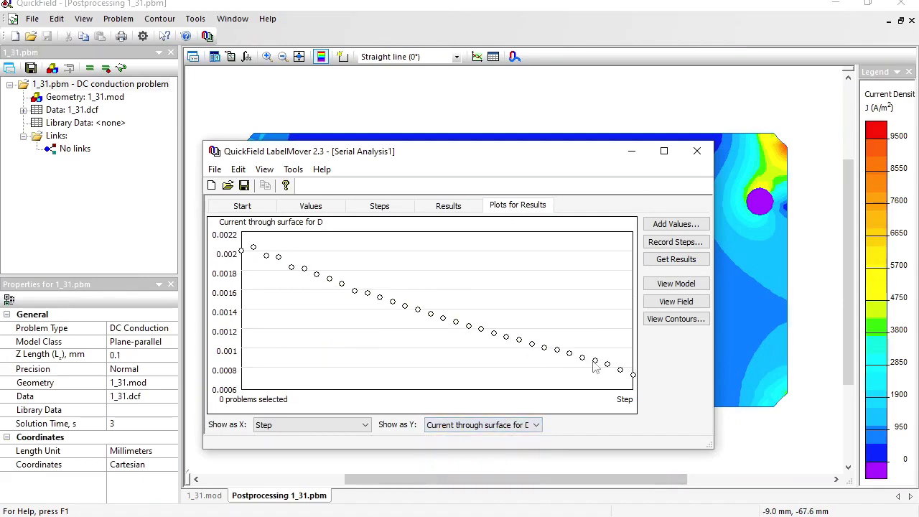
click(448, 206)
click(507, 206)
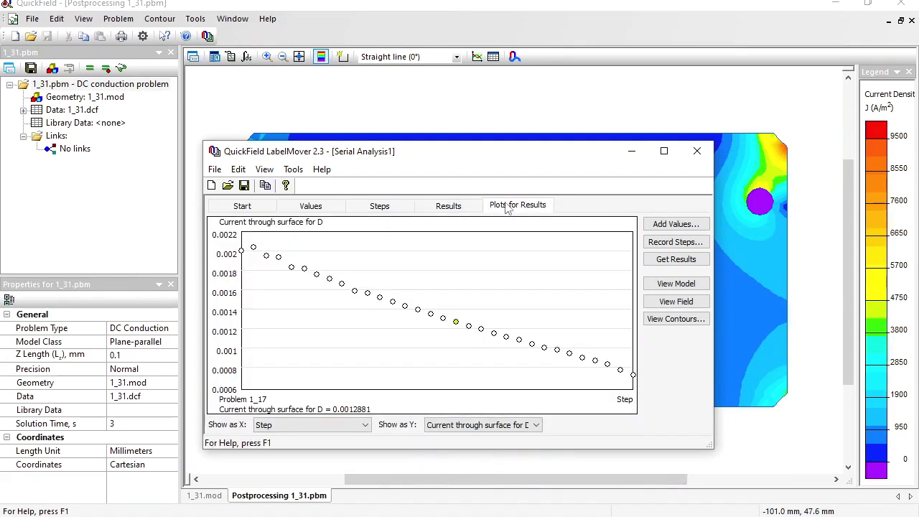
Step: Copy the tabulated surface currents of all steps from 0 through 1_31
click(463, 207)
click(251, 242)
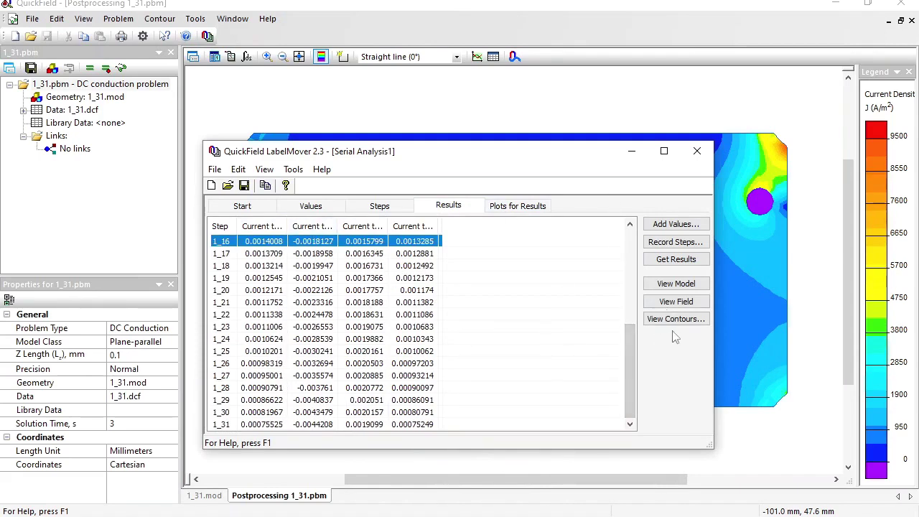
scroll(628, 308, up, 1)
scroll(629, 309, up, 5)
click(362, 242)
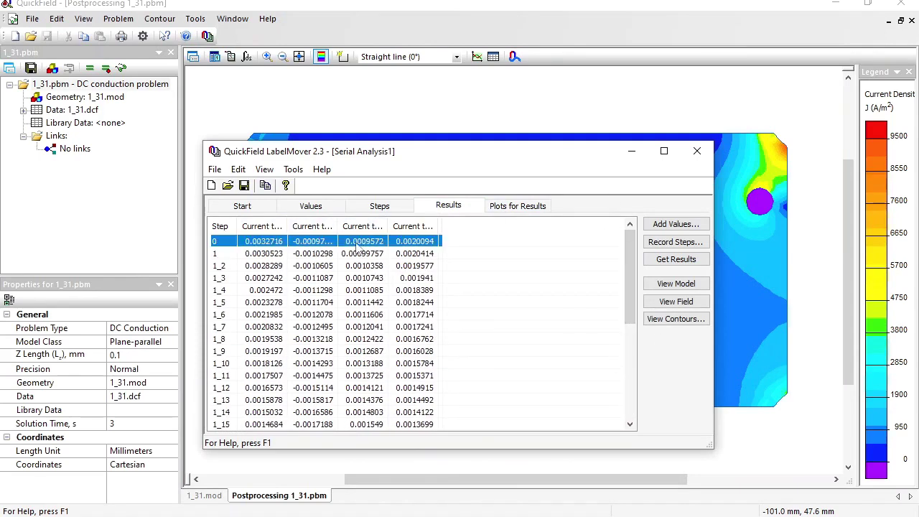
drag(629, 260, 629, 387)
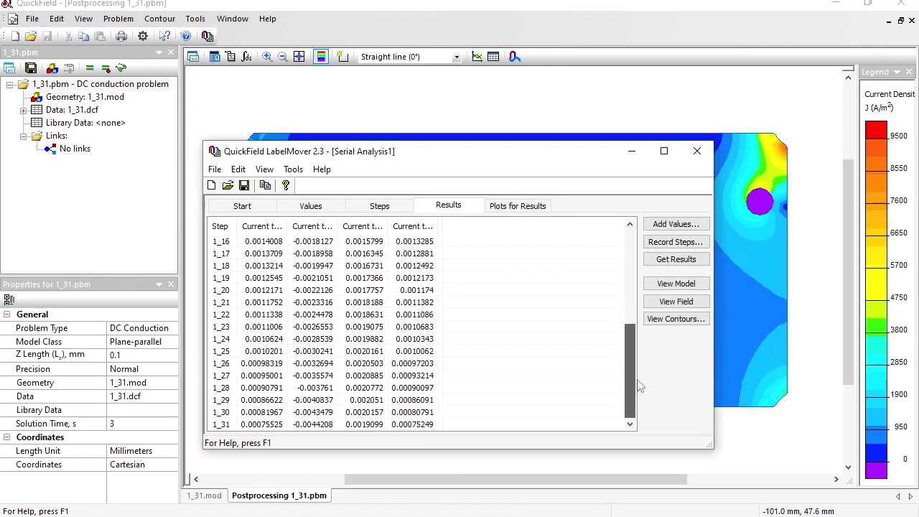
shift+click(431, 424)
key(ctrl+c)
Step: Switch to the spreadsheet, add a new sheet, and paste the results at A2 using the default text import options
key(alt+Tab)
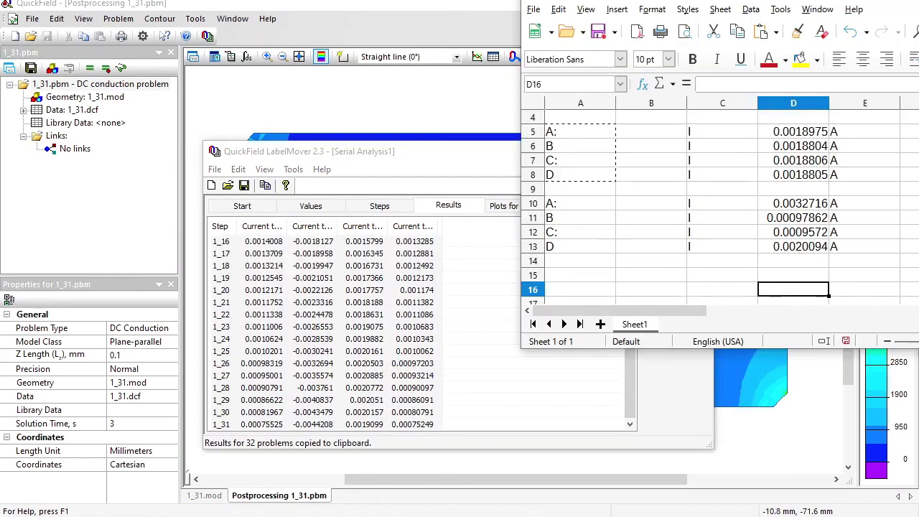
click(600, 323)
click(573, 135)
key(ctrl+v)
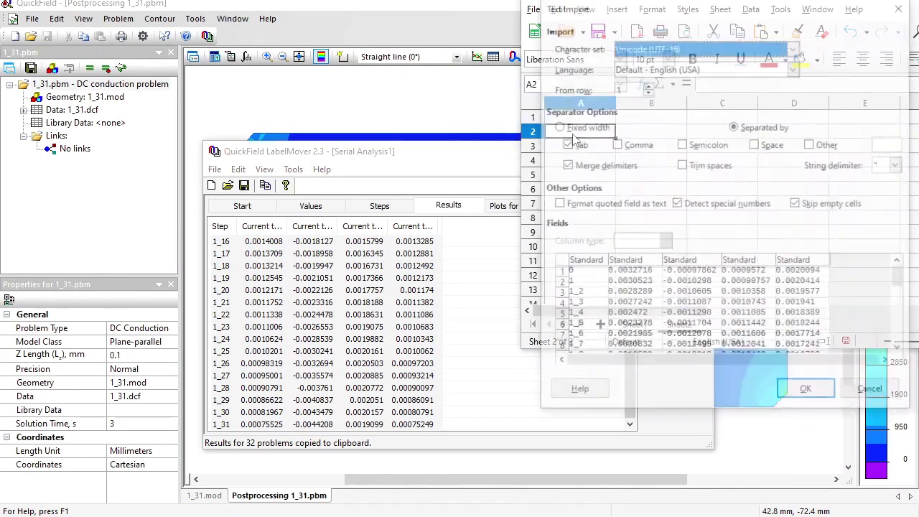
click(807, 392)
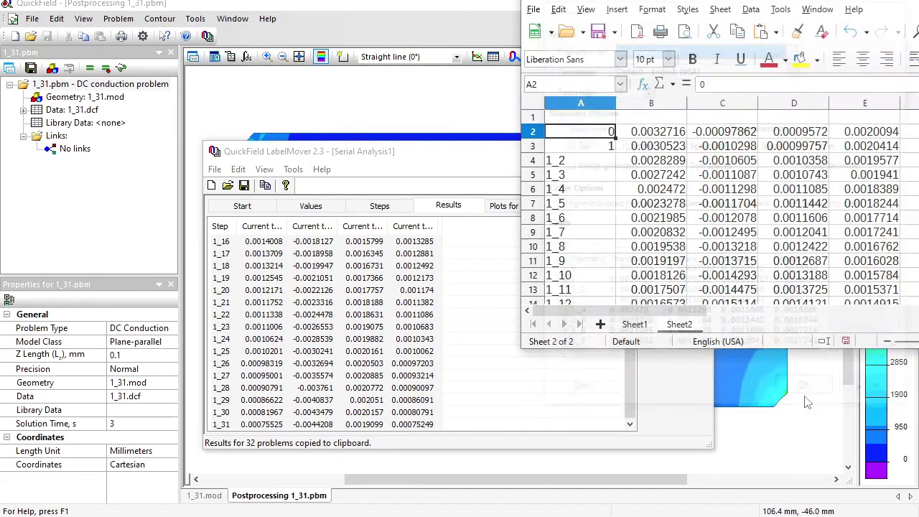
Step: Enter the column headings A, B, C and D in cells B1 to E1 above the pasted currents
click(665, 118)
text(A)
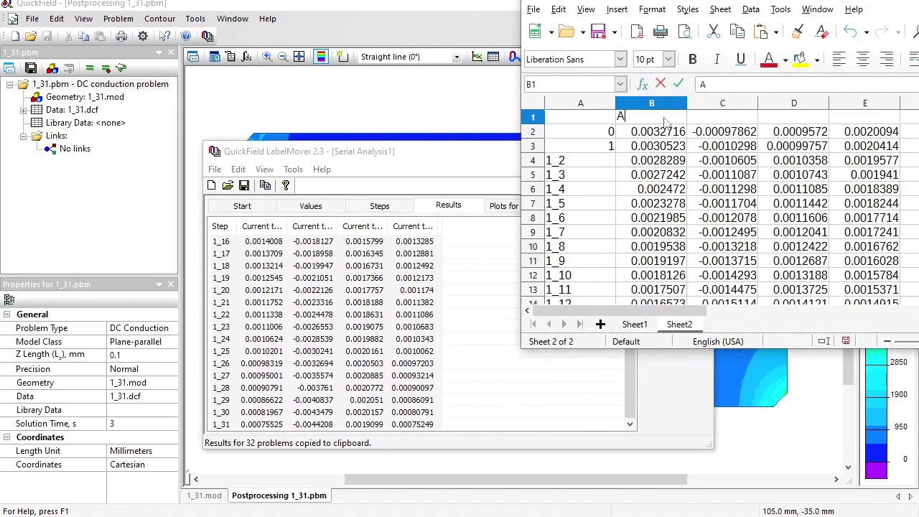
key(Tab)
text(B)
key(Tab)
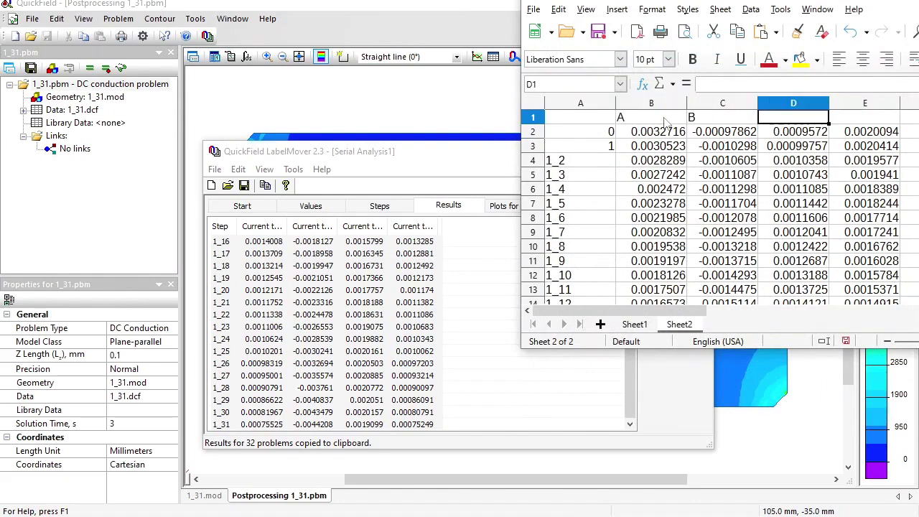
text(C)
key(Tab)
text(D)
key(Down)
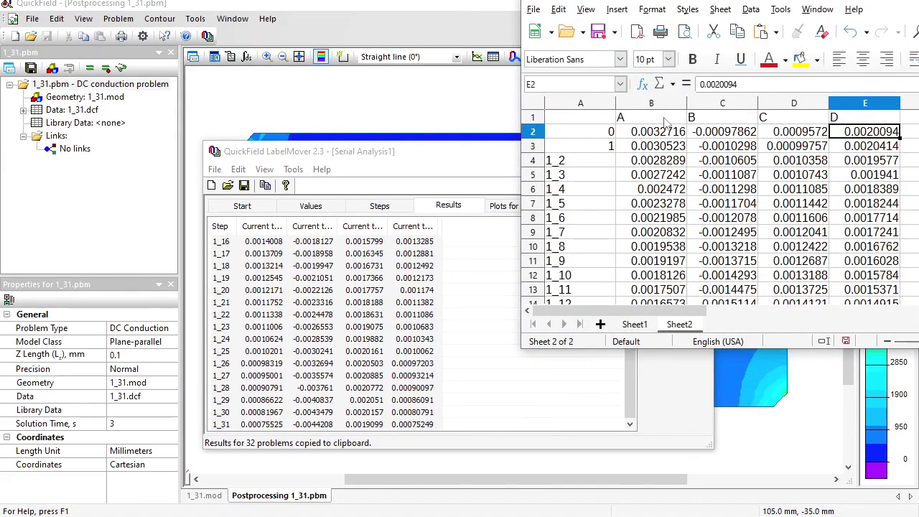
key(Home)
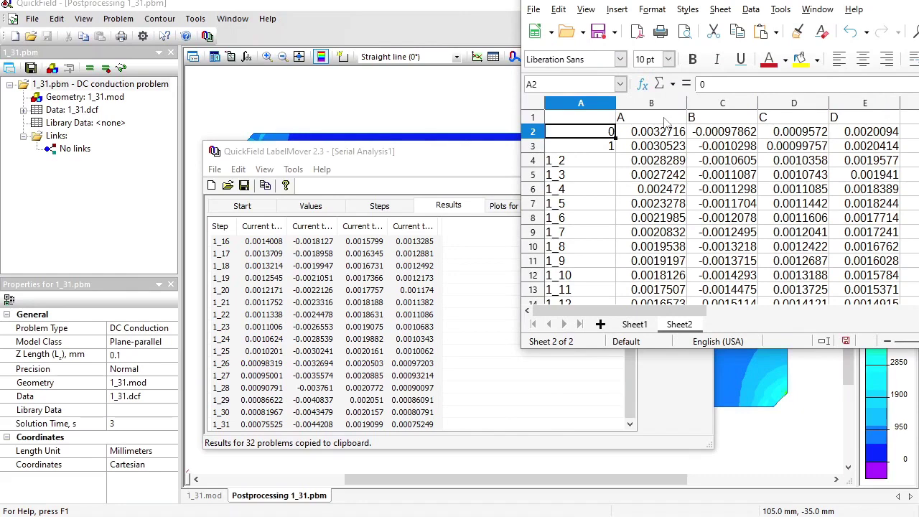
Step: Switch back to QuickField and open the initial touchscreen model from step 0 of the LabelMover results
click(446, 16)
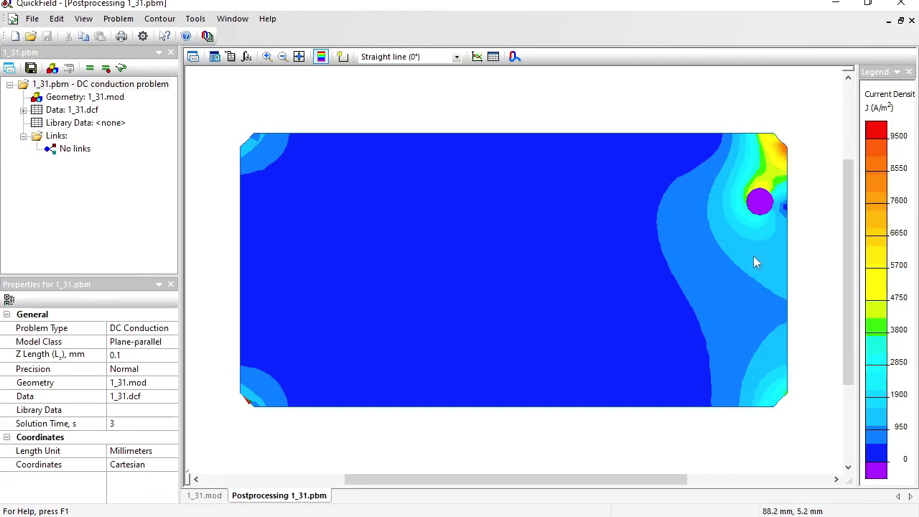
key(alt+Tab)
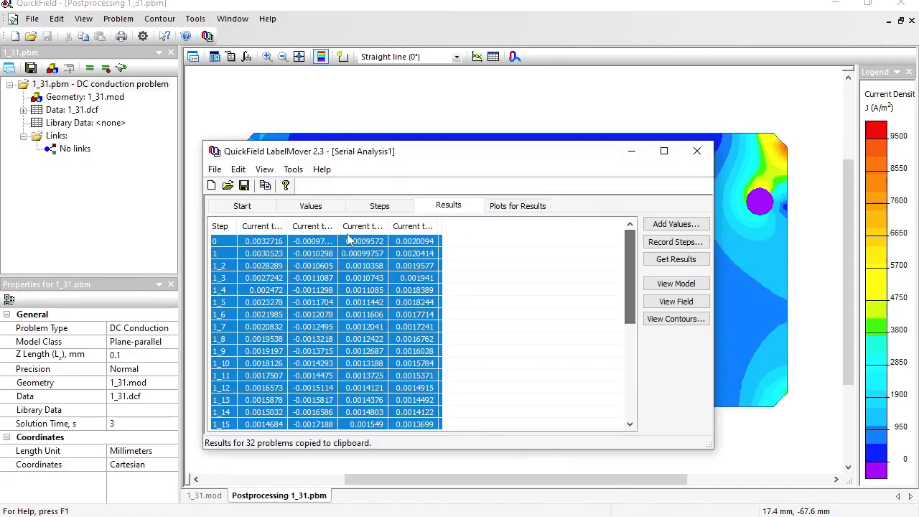
click(224, 242)
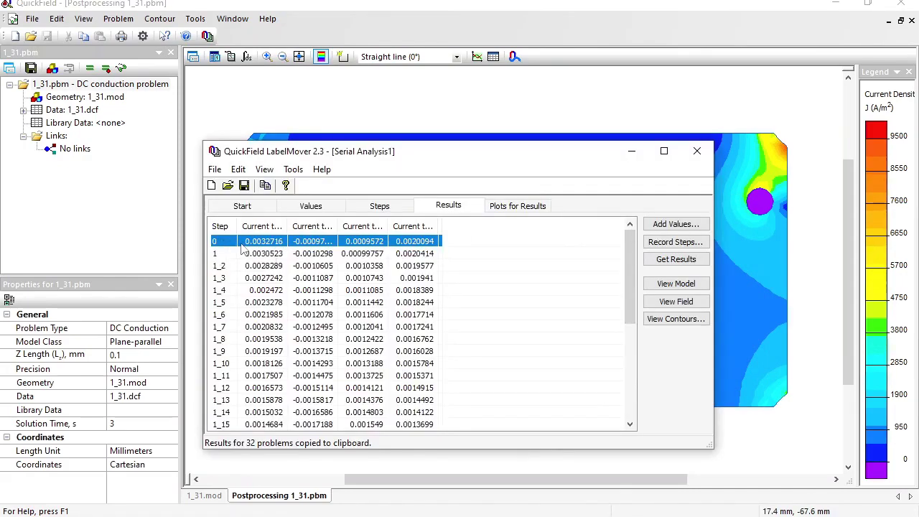
double_click(242, 246)
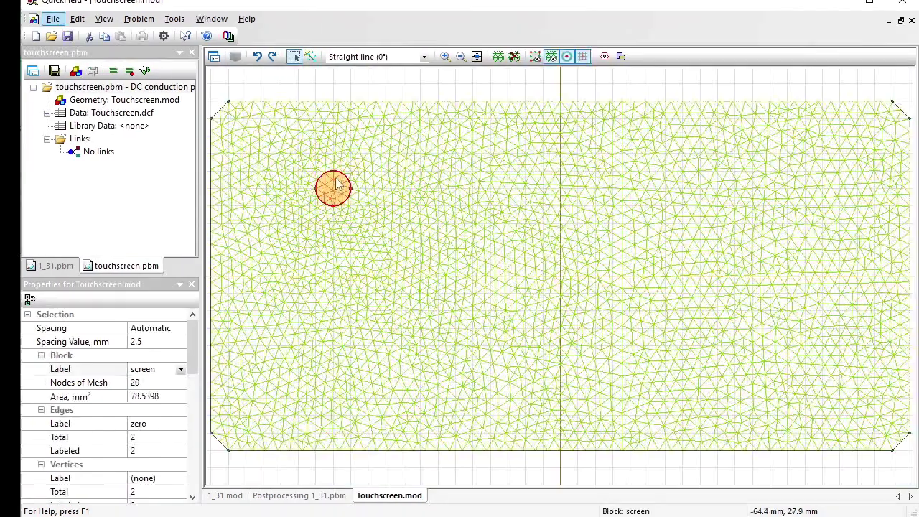
Step: Move the touch circle in Touchscreen.mod about 15 mm straight down and save the touchscreen problem
drag(334, 185, 332, 234)
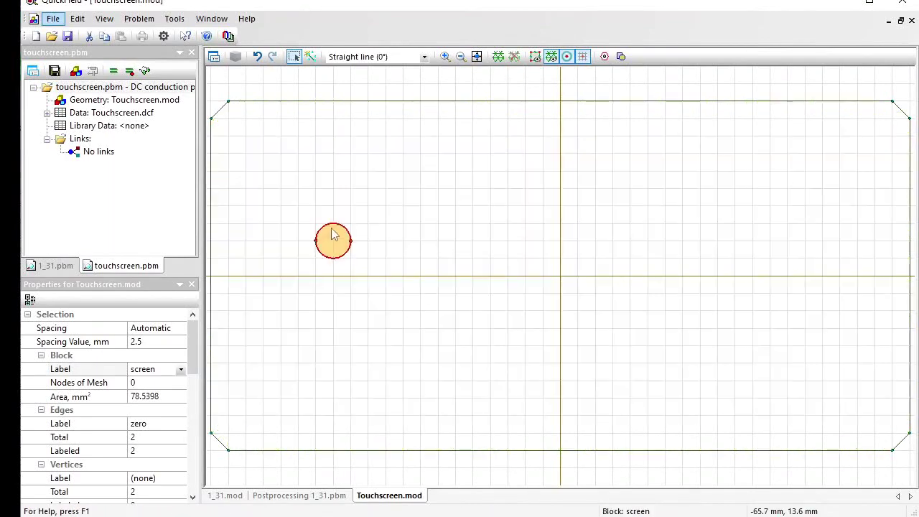
click(54, 70)
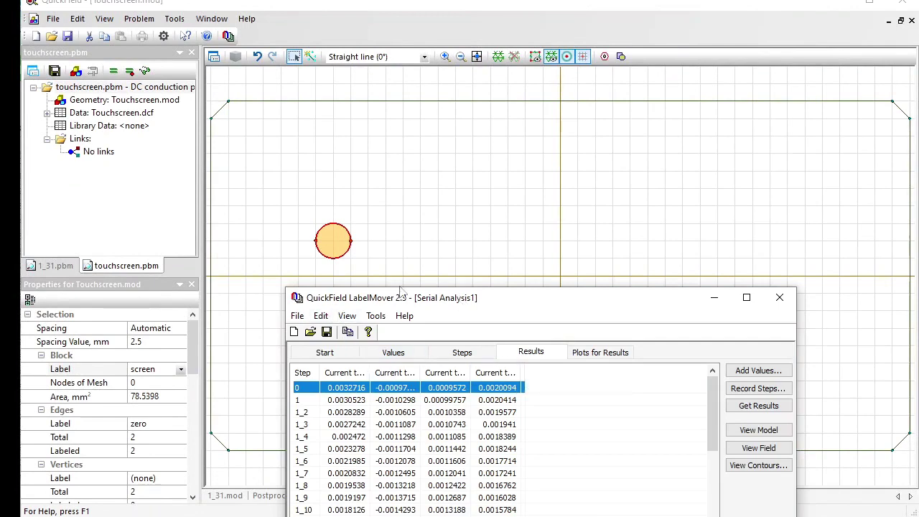
click(255, 228)
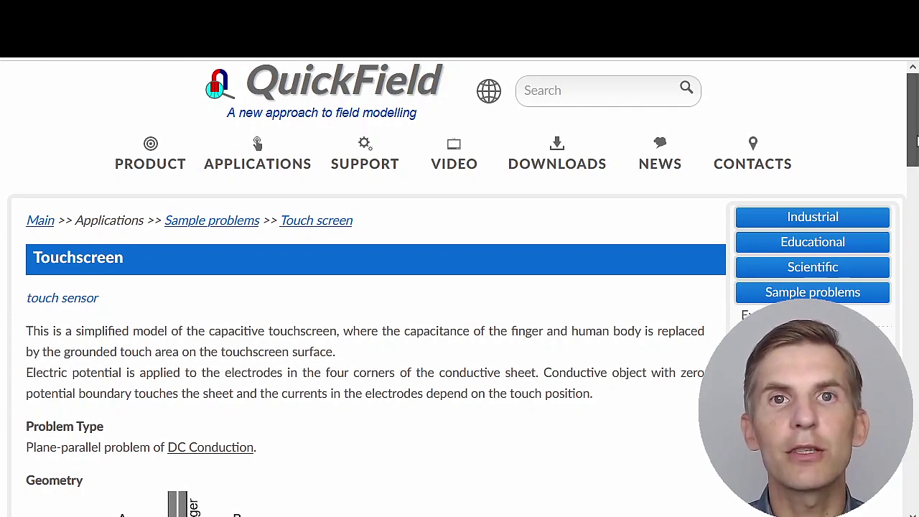
Step: Look through the Touchscreen sample page on the QuickField website down to the simulation files download and the QuickField Edition note
scroll(916, 139, down, 1)
drag(916, 147, 914, 449)
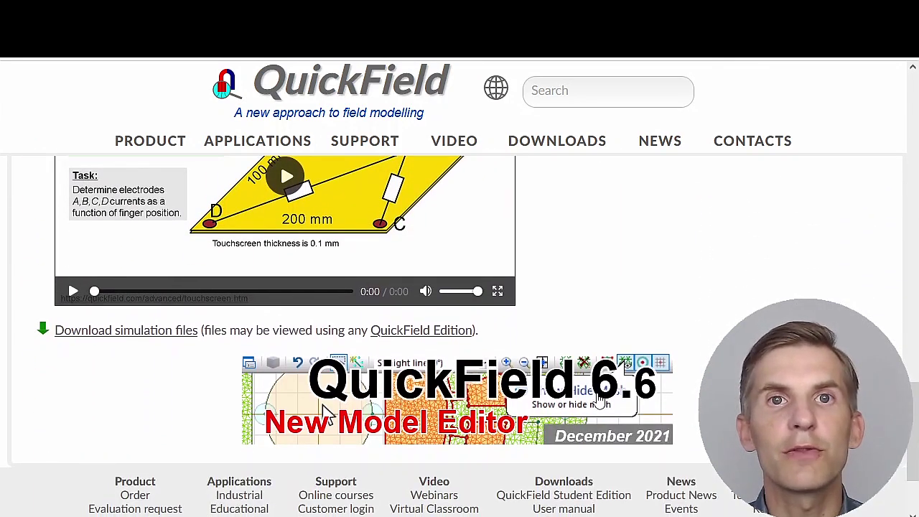
mouse_move(434, 332)
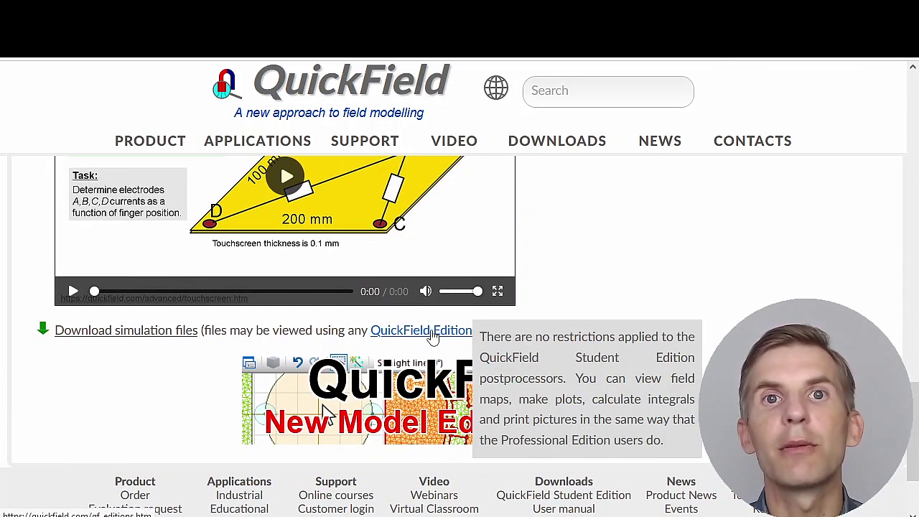